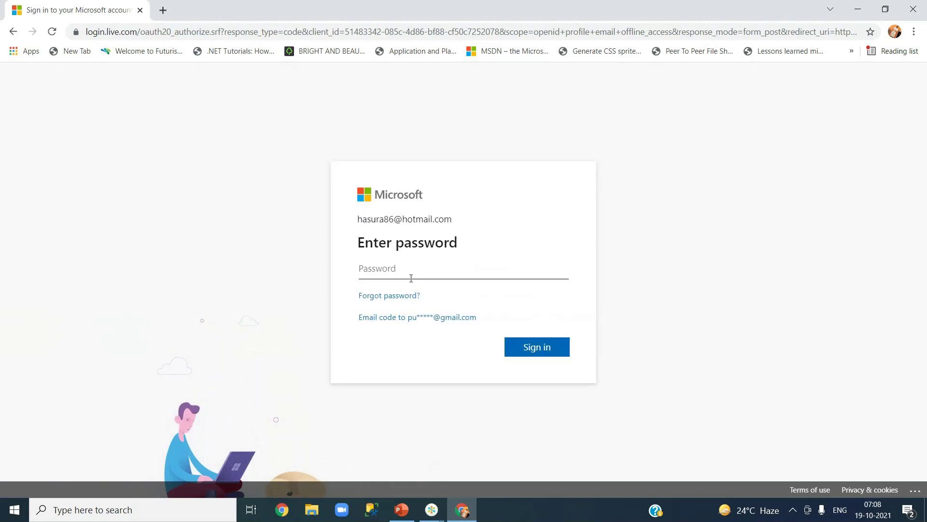
- Sign in with the account password and choose to stay signed in
text(***********)
click(543, 347)
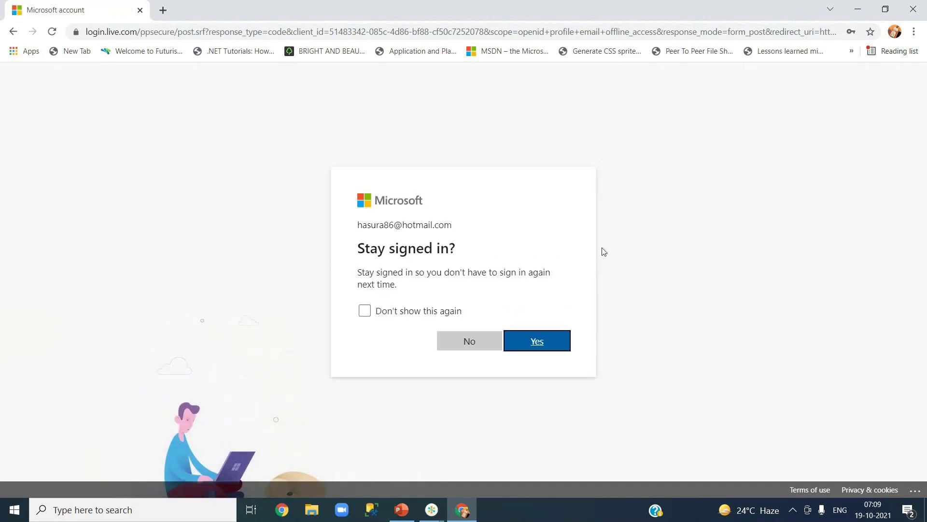
click(529, 342)
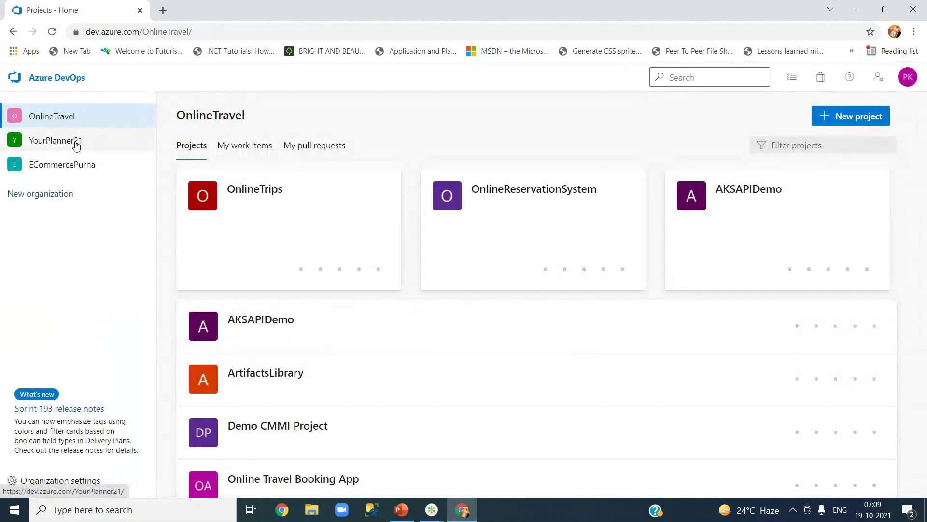
- Switch to YourPlanner21 and review its billing, including the 0 paid parallel jobs
click(76, 146)
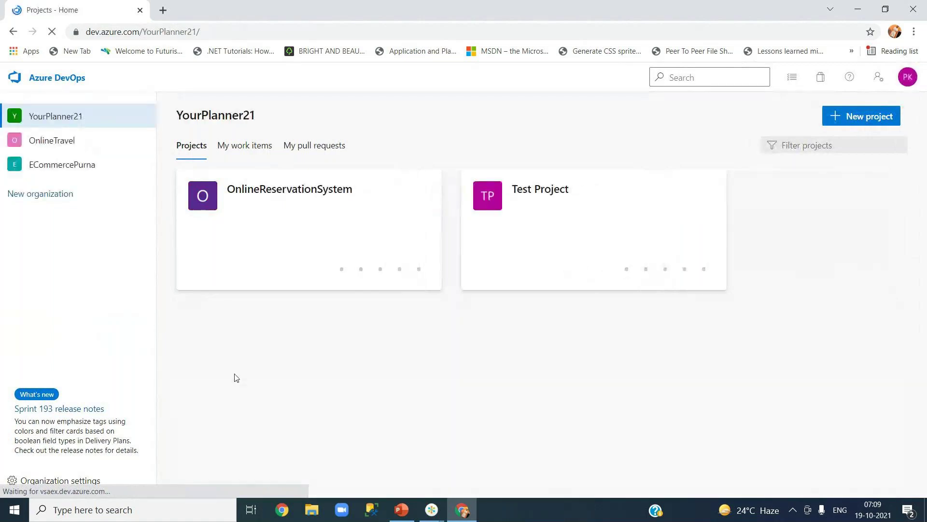
click(62, 481)
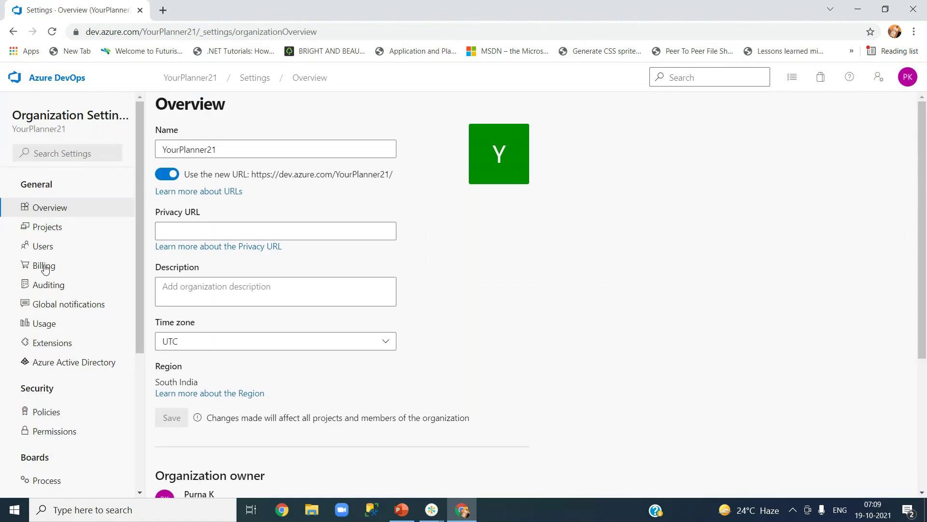
click(45, 268)
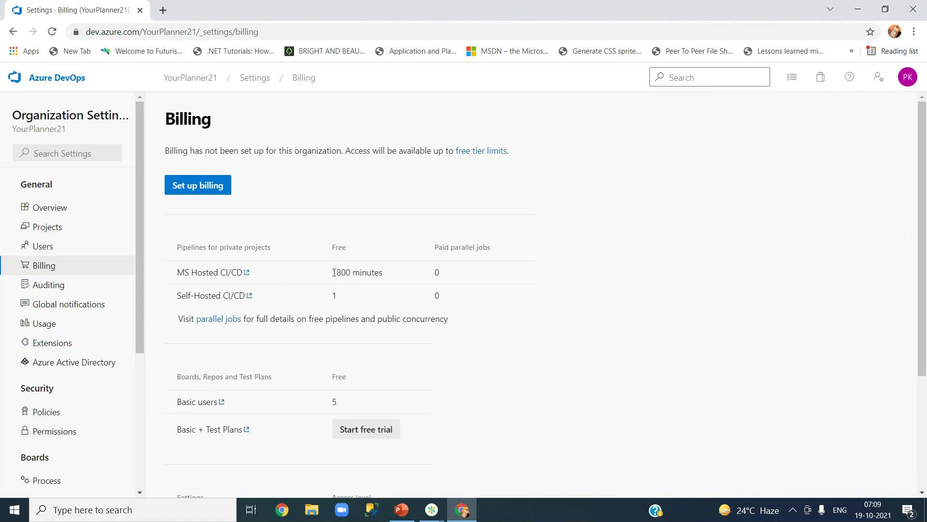
double_click(436, 273)
click(435, 271)
scroll(361, 277, down, 3)
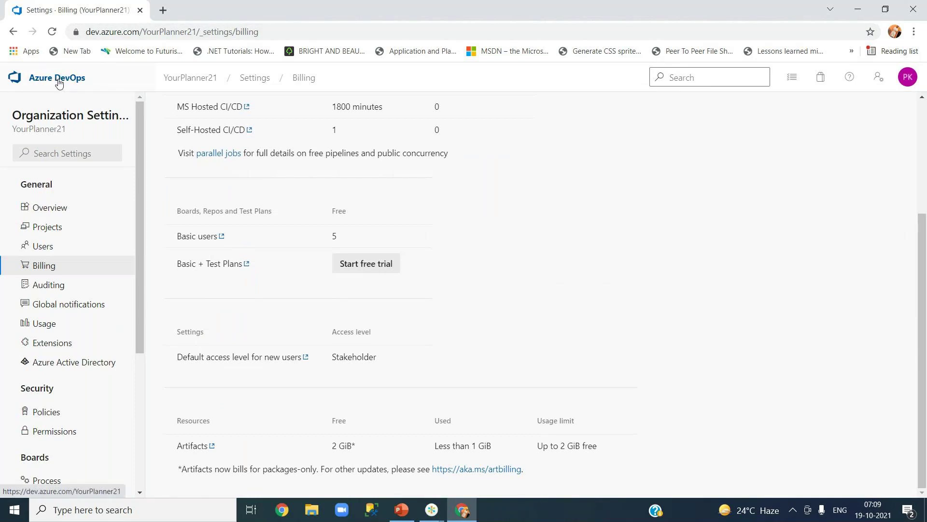
- Go back to the projects list and open OnlineReservationSystem's Pipelines page
click(170, 80)
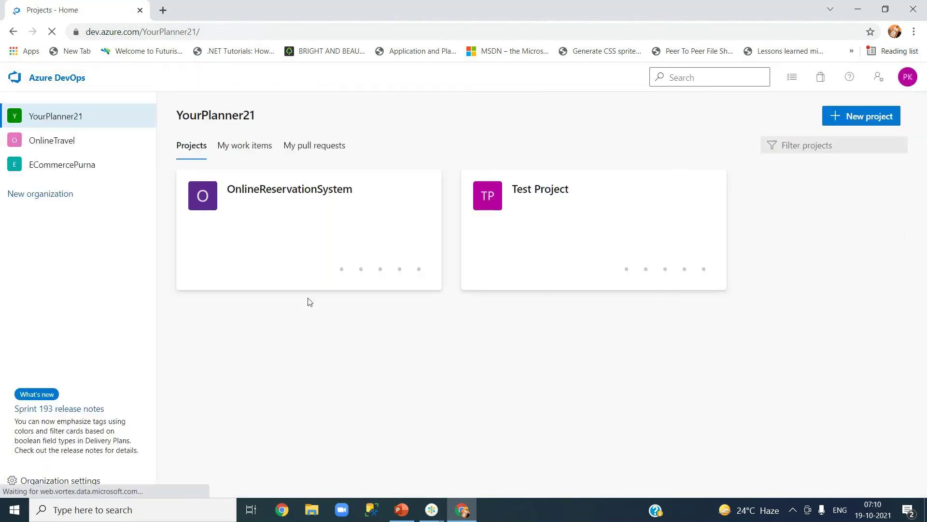
click(315, 193)
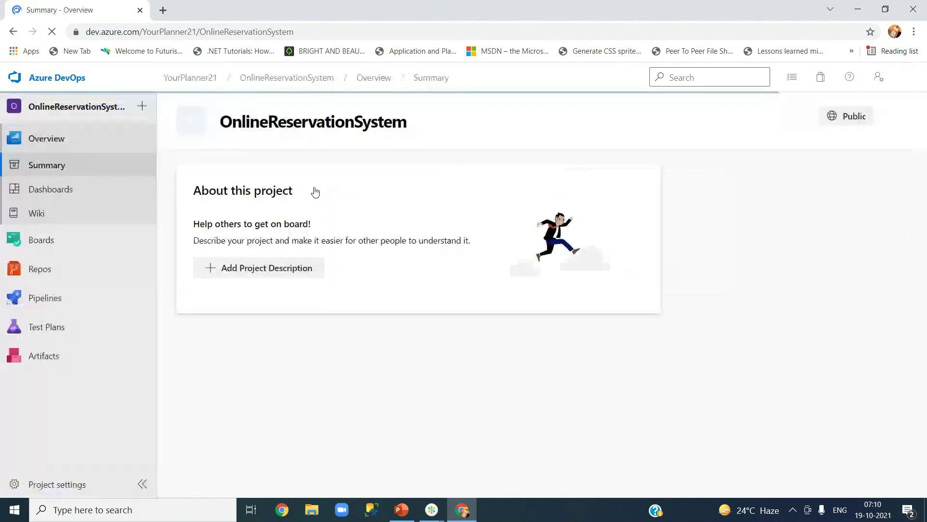
mouse_move(58, 300)
click(210, 320)
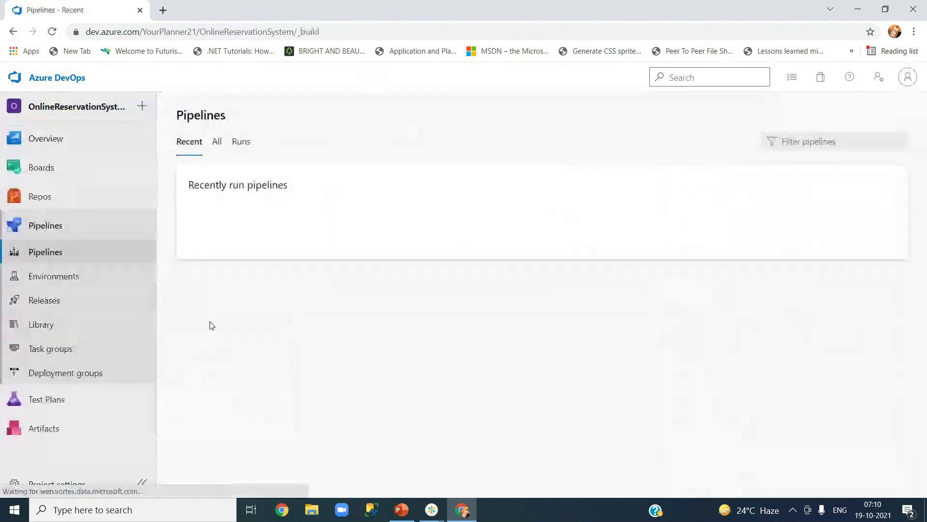
- Manually run OnlineReservationSystem-ASP.NET-CI on the Dev branch
click(276, 245)
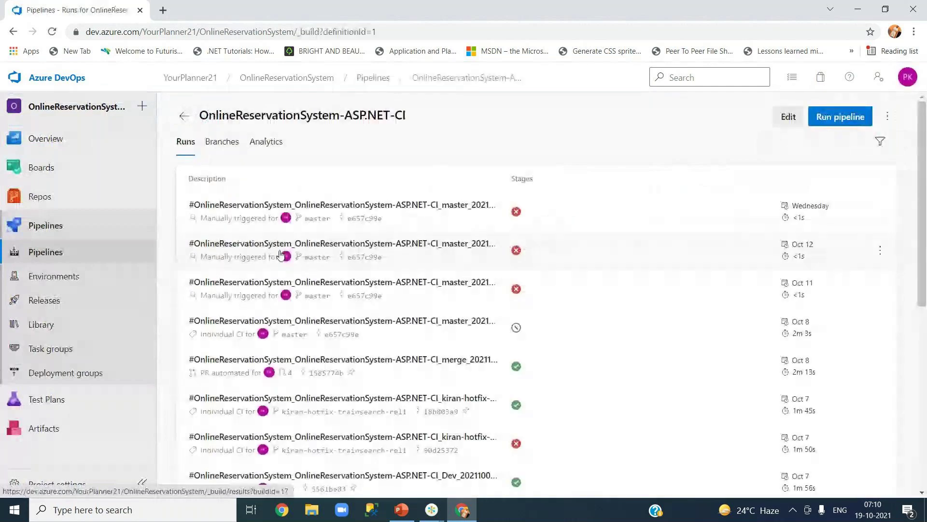
click(840, 116)
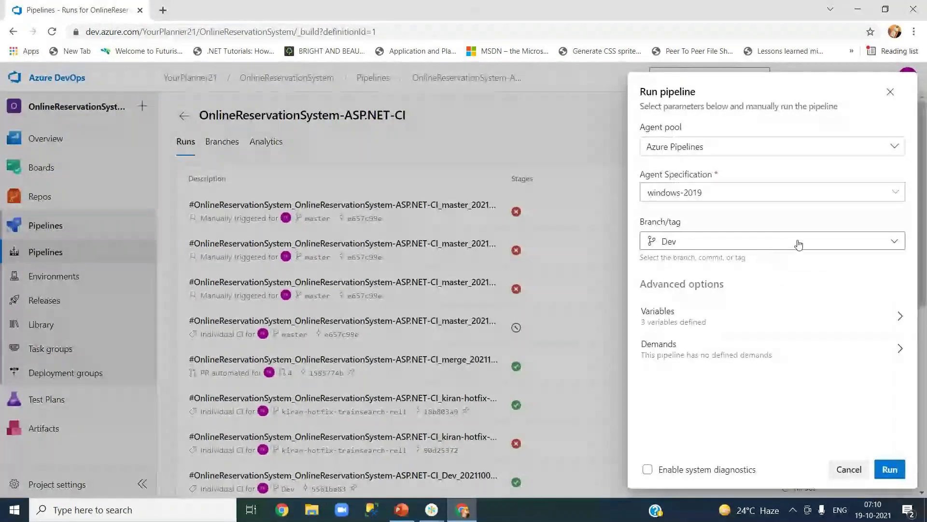
click(797, 241)
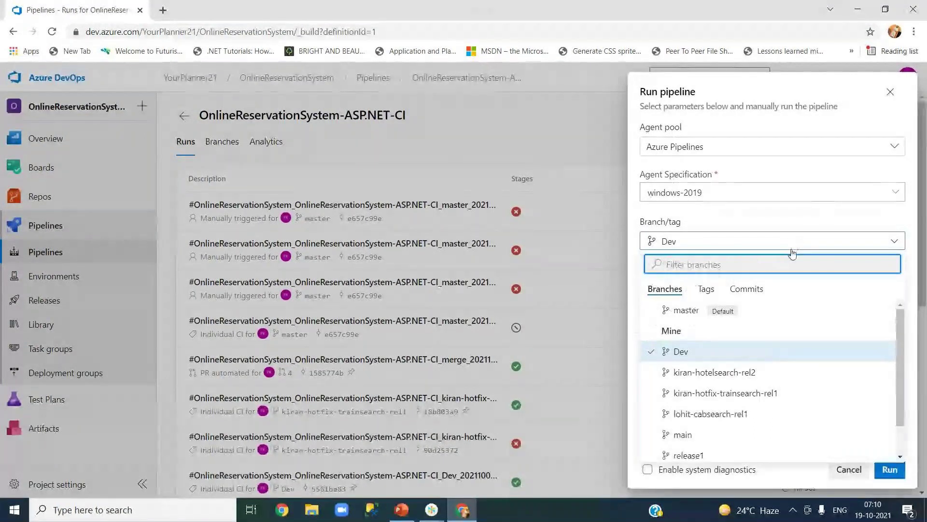
click(684, 353)
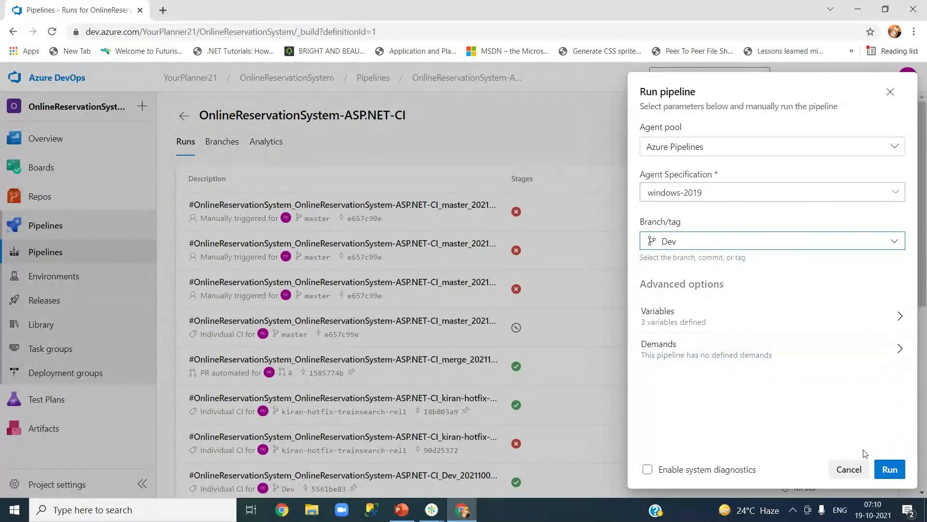
click(887, 470)
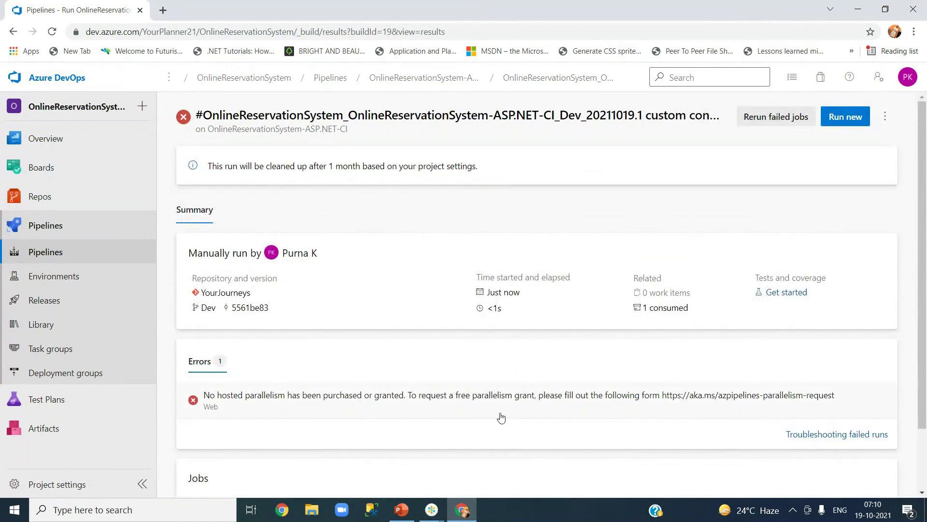
- Switch to the OnlineTravel organization and open OnlineReservationSystem's Pipelines page
click(41, 79)
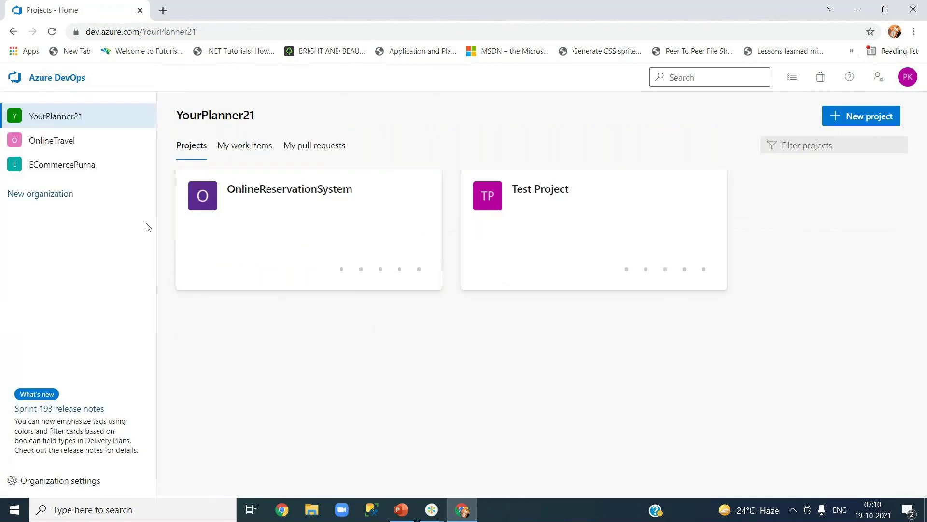
click(89, 148)
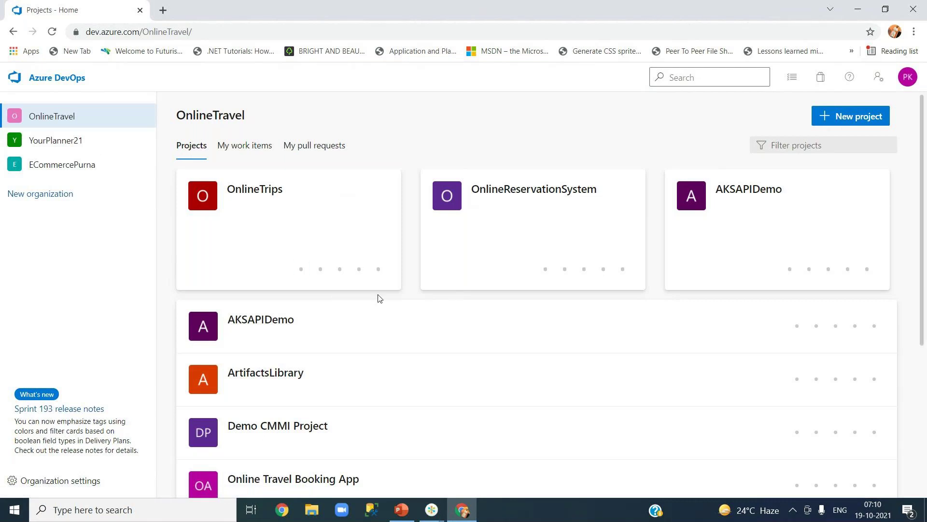
click(500, 192)
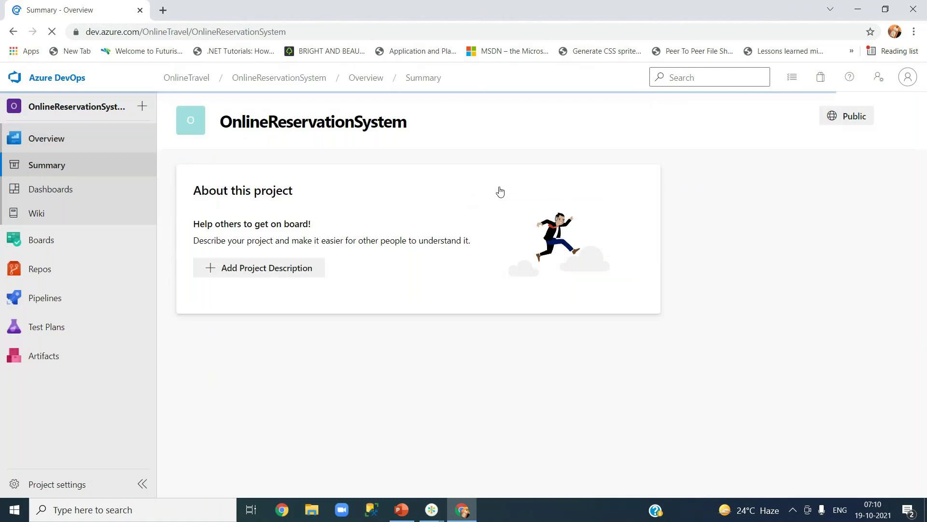
mouse_move(72, 297)
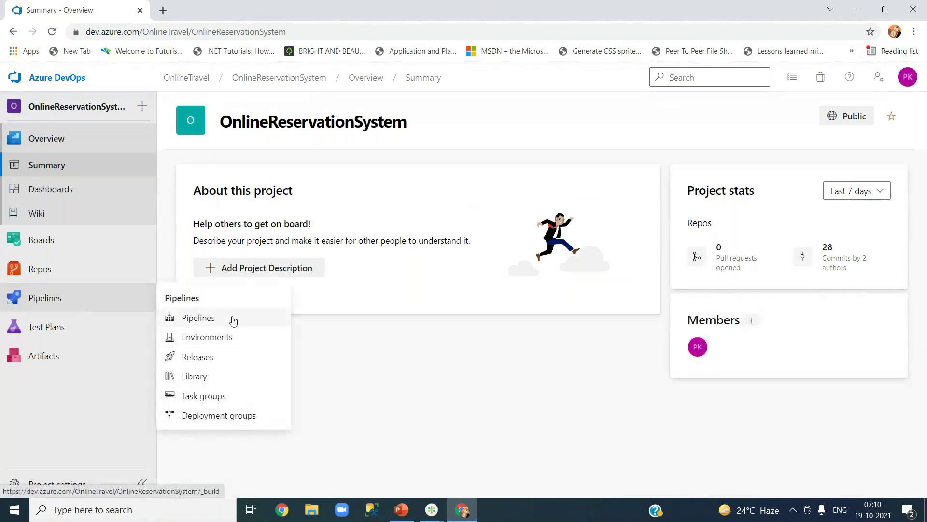
click(233, 319)
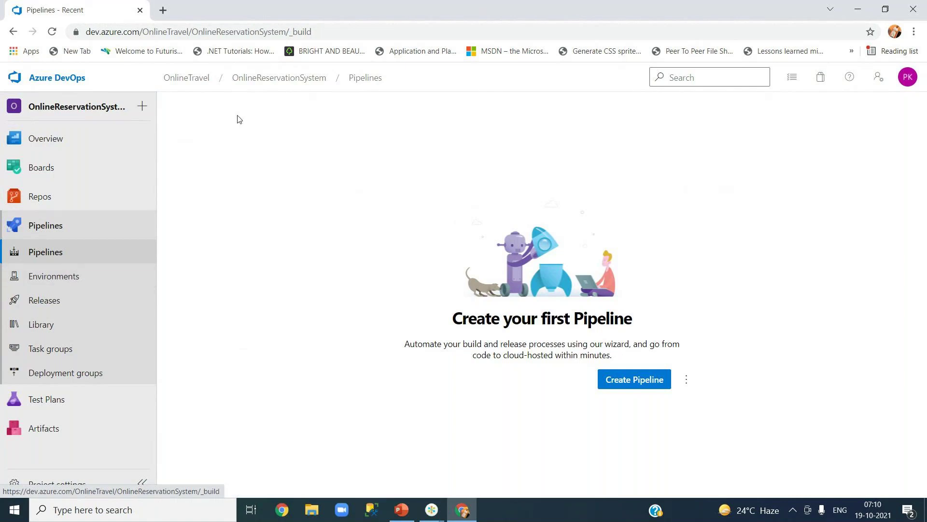
- Return to the OnlineTravel organization's projects list and scroll through it
click(256, 79)
click(188, 79)
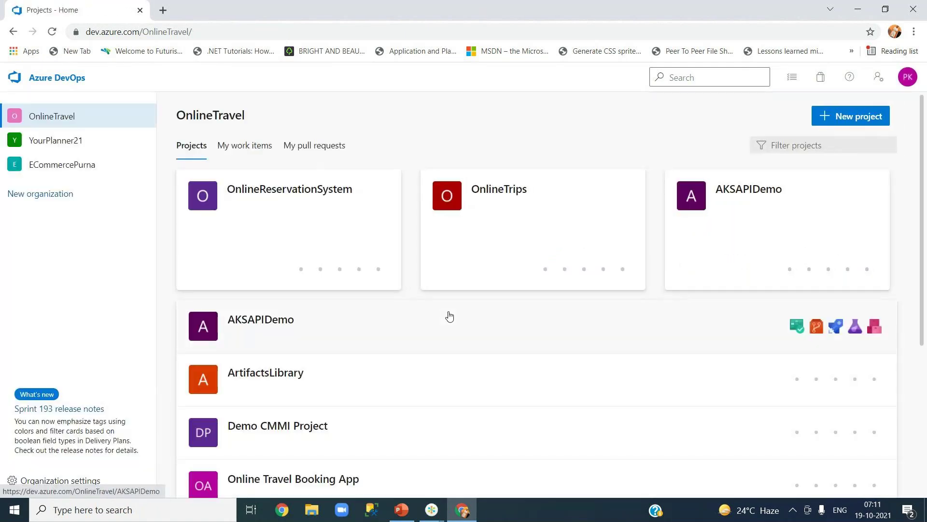
scroll(449, 317, down, 5)
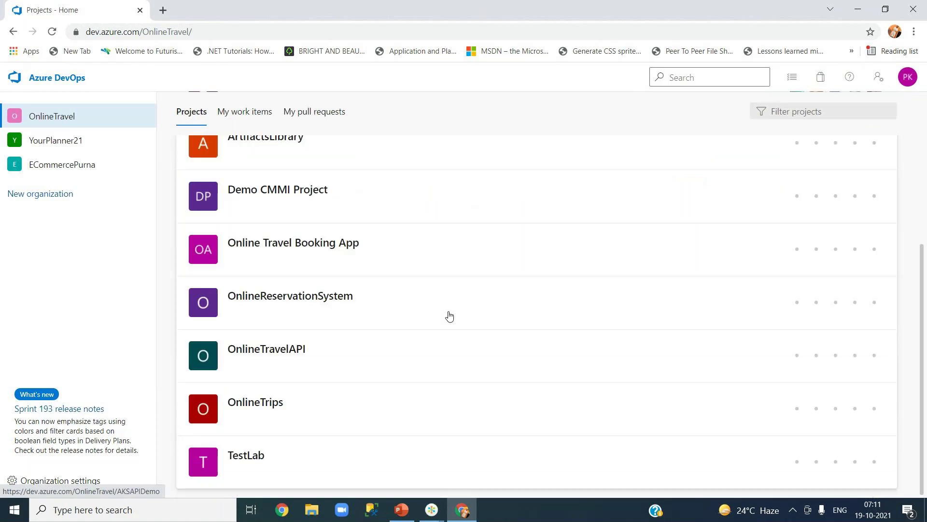
scroll(449, 316, up, 5)
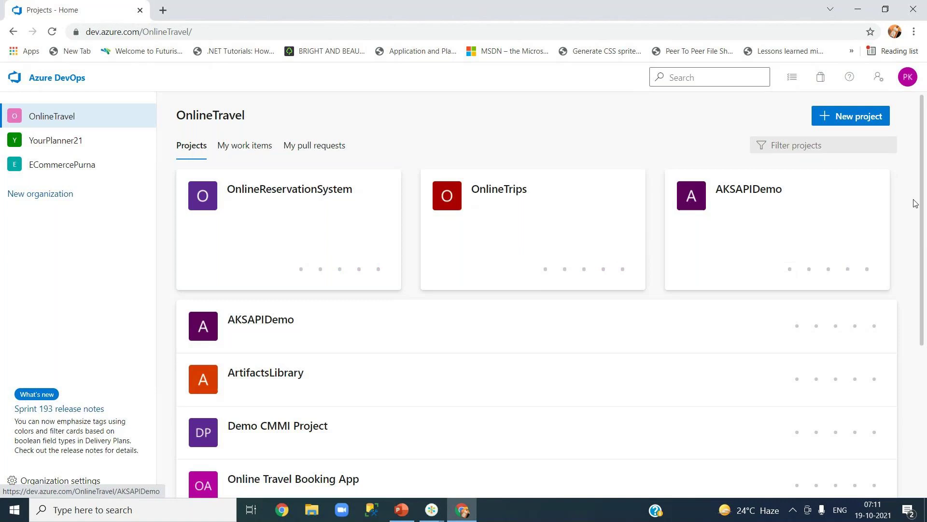
drag(921, 208, 925, 314)
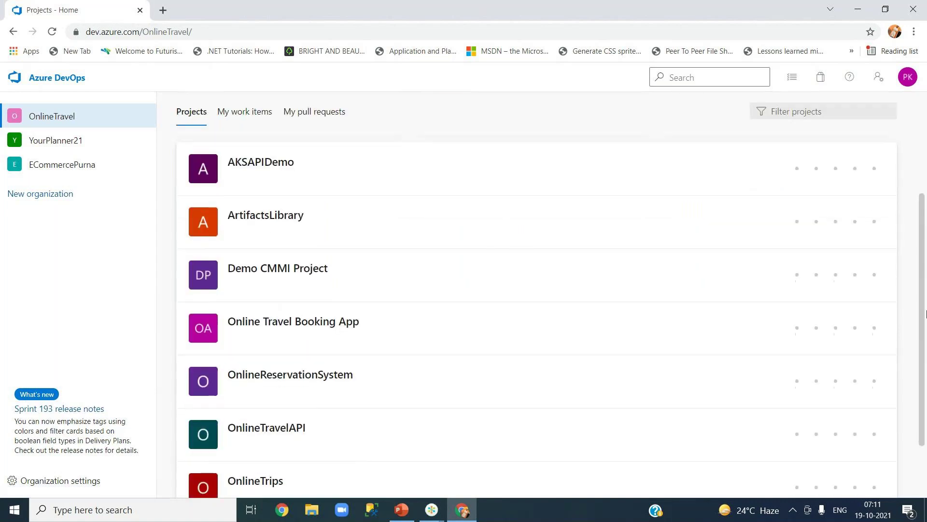
scroll(239, 200, up, 3)
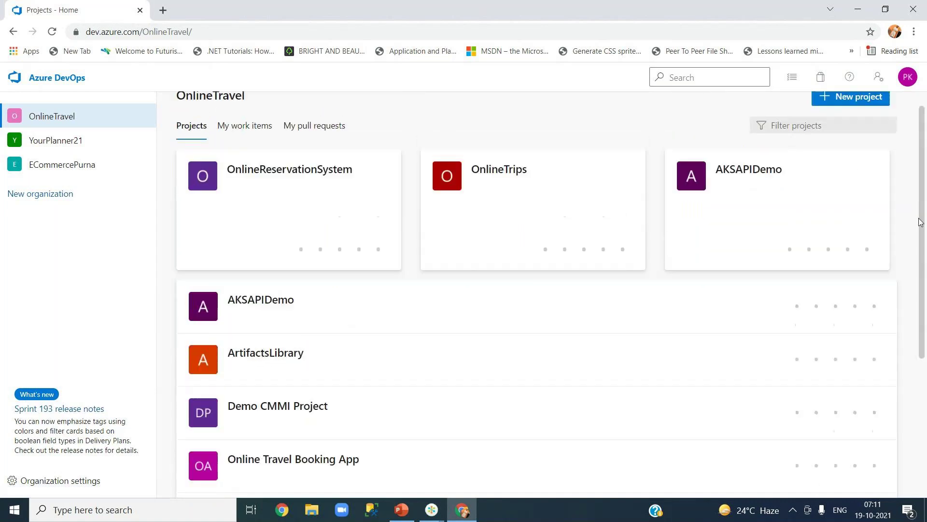
- Open OnlineReservationSystem's Pipelines page and reload it
click(239, 199)
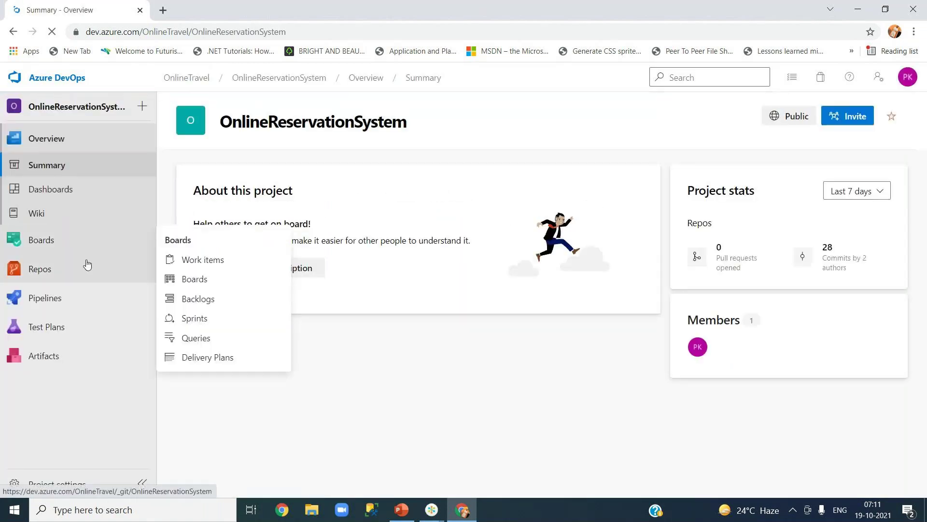
mouse_move(83, 271)
mouse_move(104, 304)
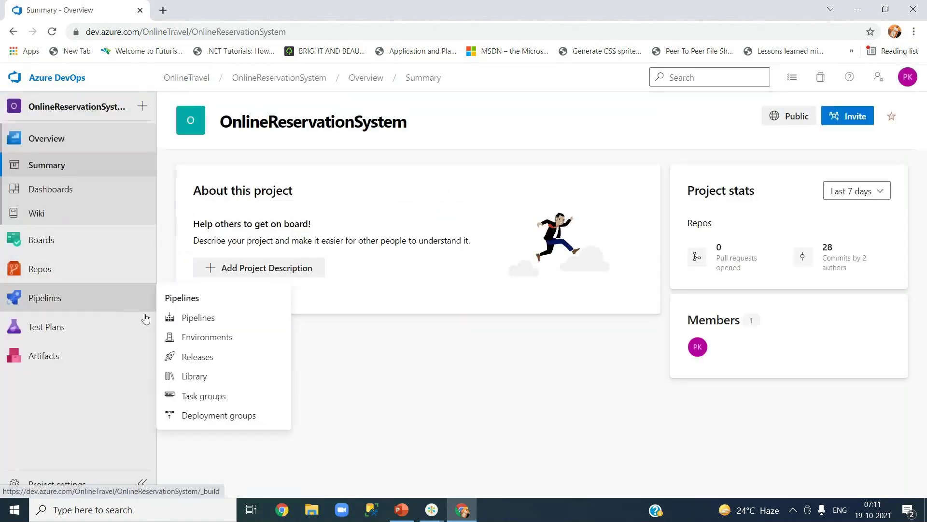
click(211, 324)
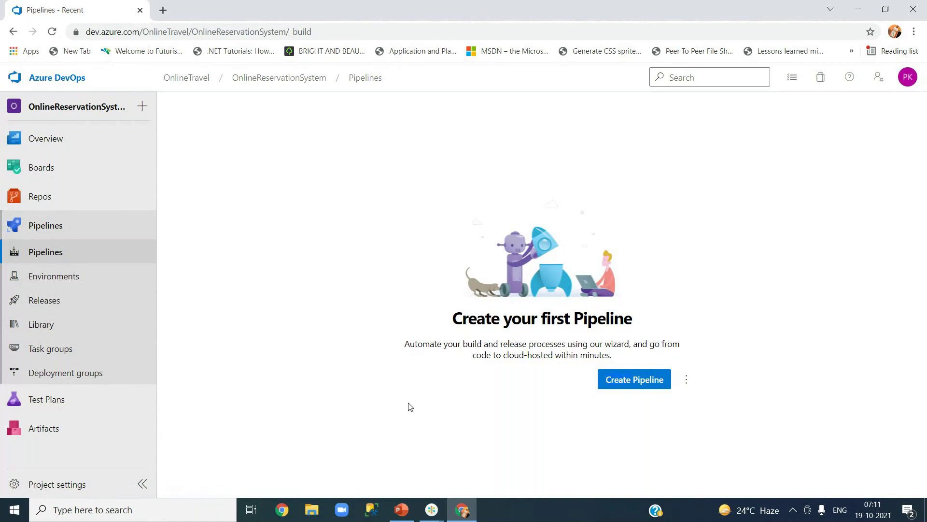
click(56, 38)
- Open the project settings and view the test retention settings
click(79, 485)
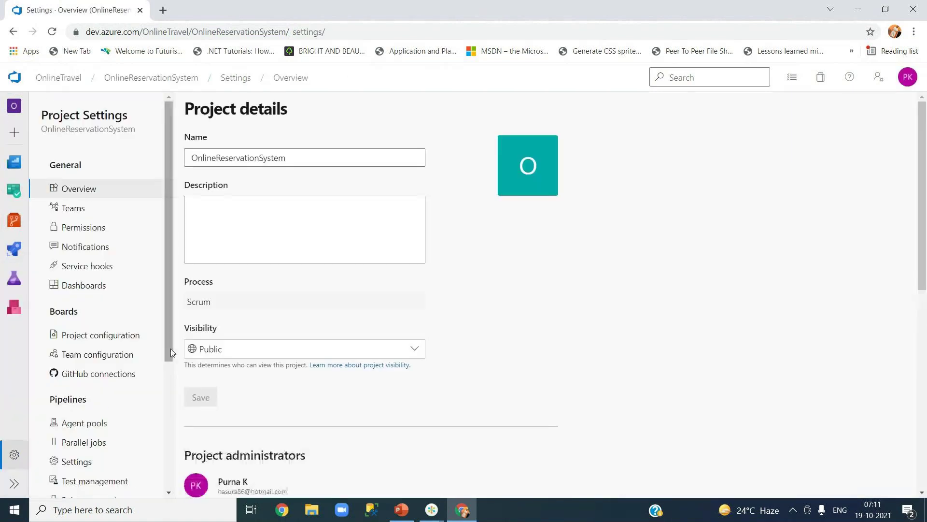
scroll(170, 349, down, 1)
drag(170, 360, 172, 391)
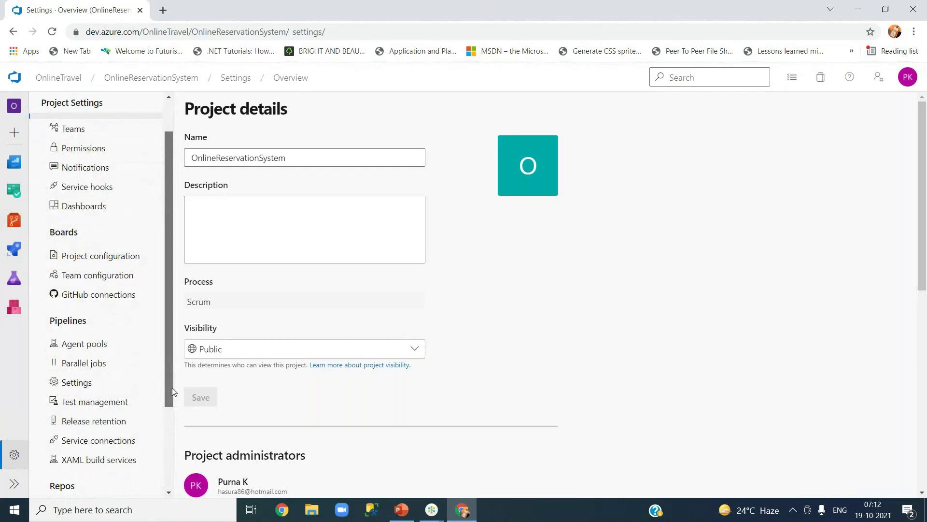
drag(173, 391, 174, 478)
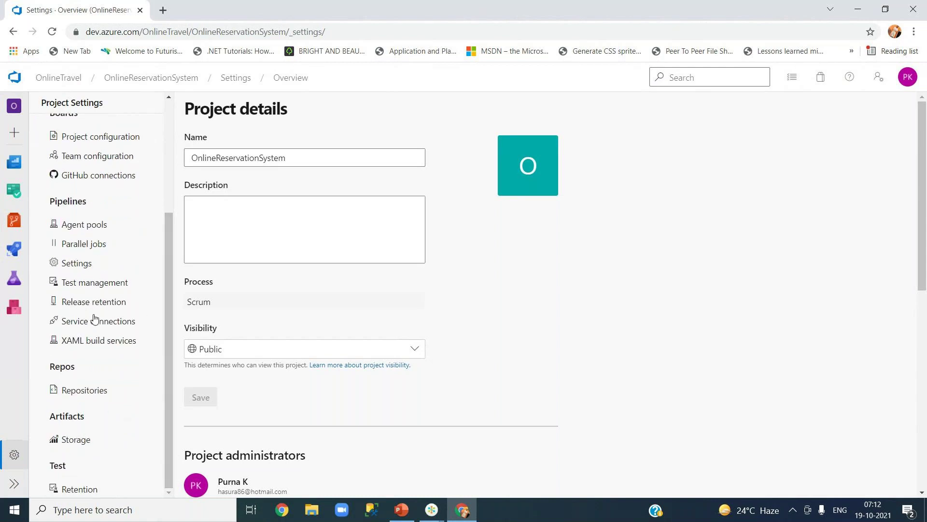
click(86, 489)
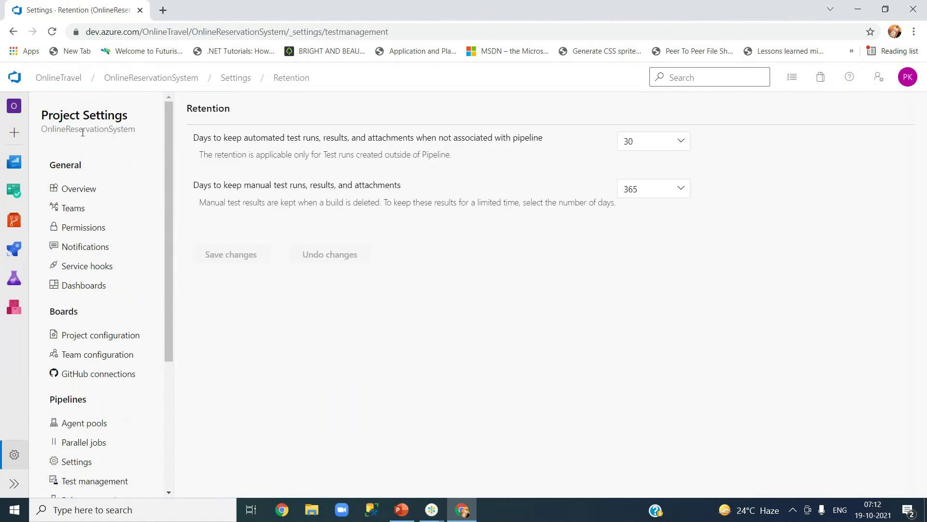
- Review permission groups, then open the Azure Pipelines agent pool's job history
click(85, 230)
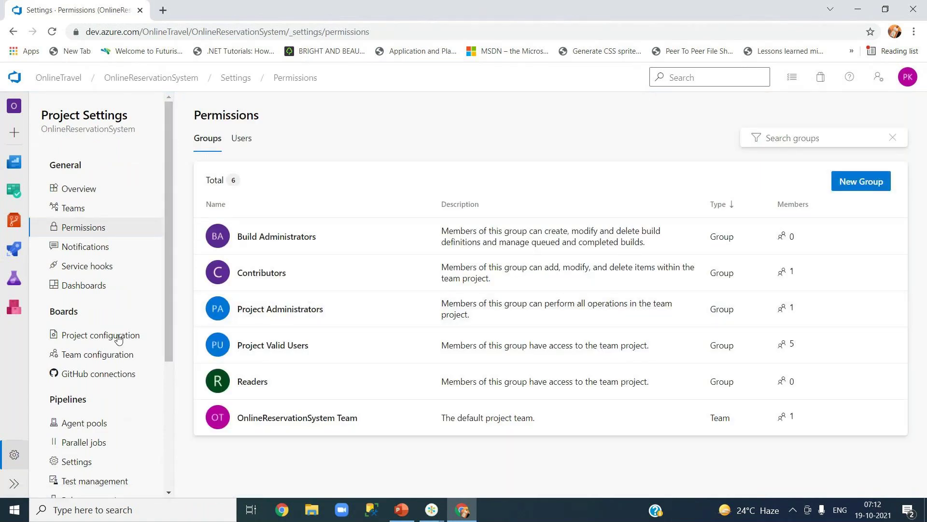
click(91, 428)
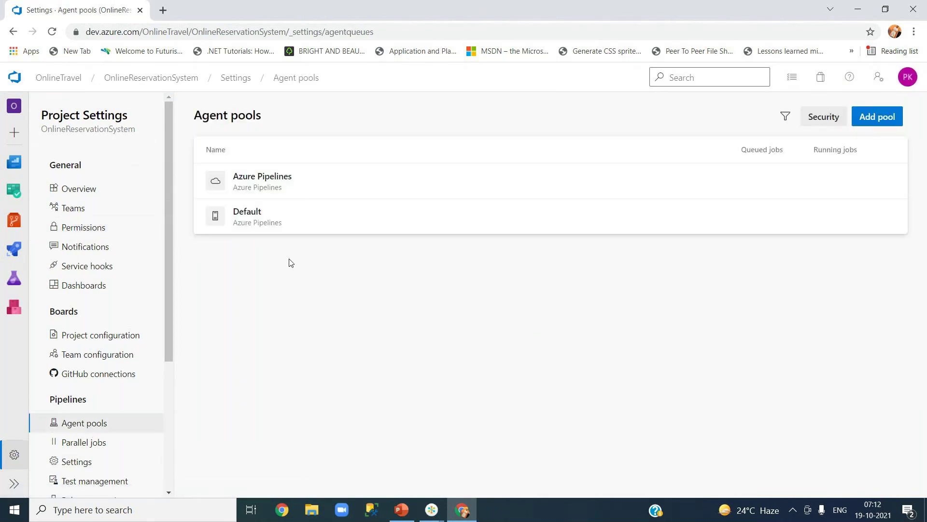
click(306, 185)
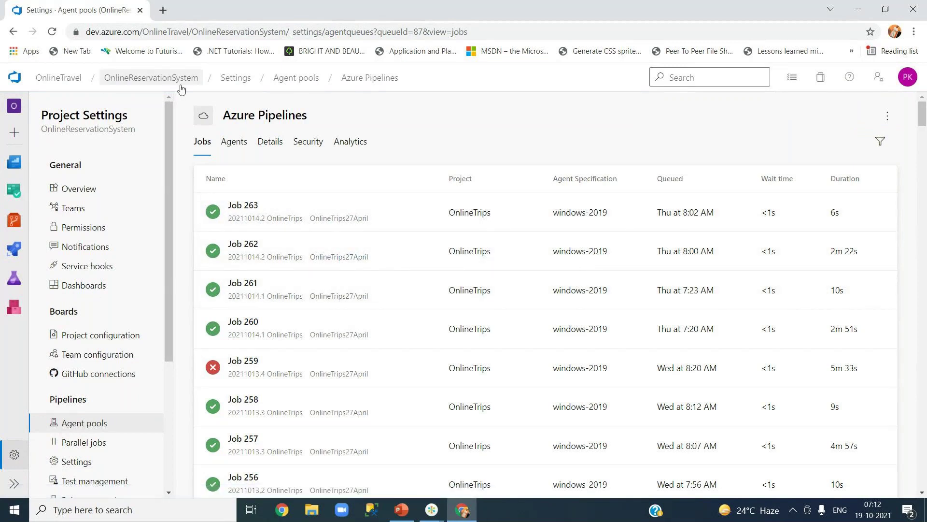
- Browse the OnlineReservationSystem repository's files on master and check the branch list
click(145, 81)
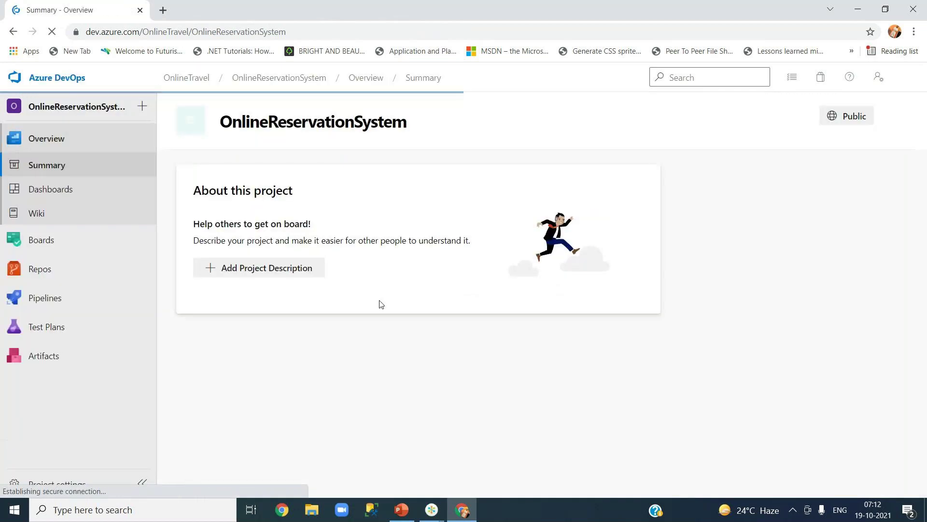
mouse_move(64, 267)
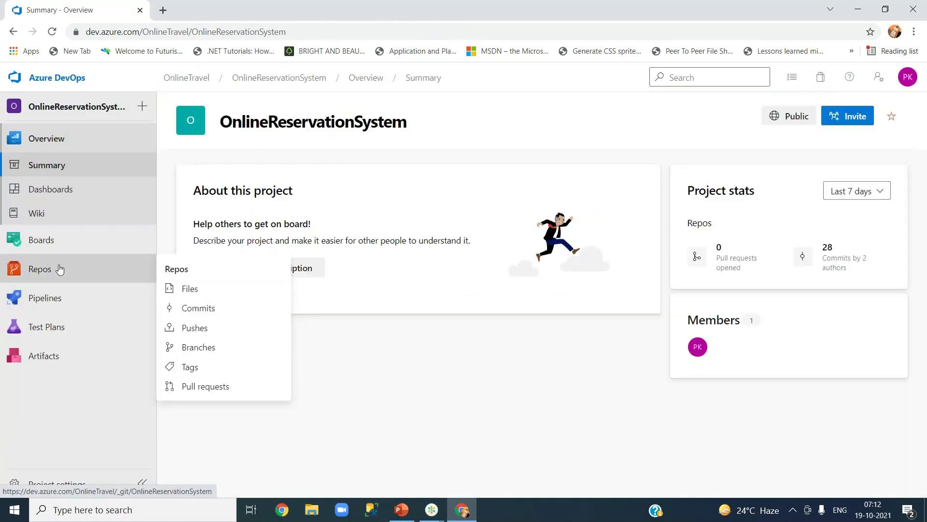
click(258, 291)
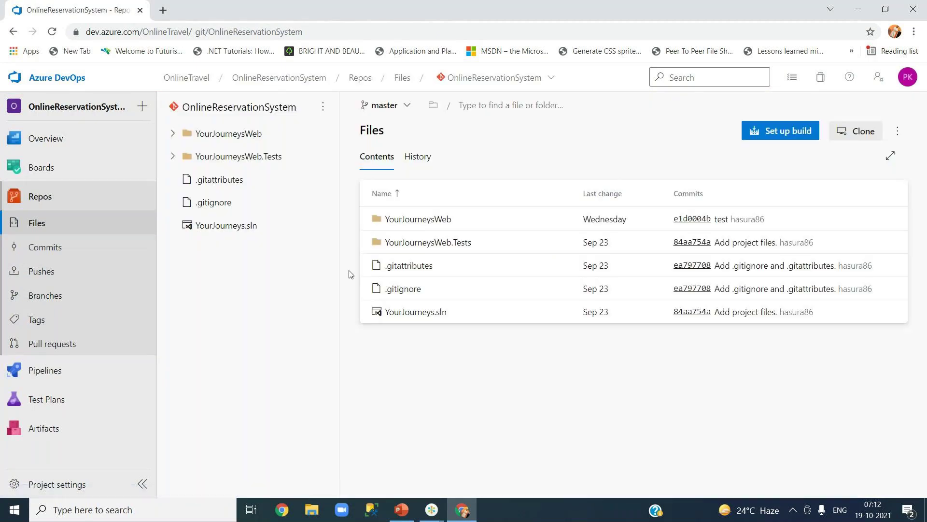
click(406, 107)
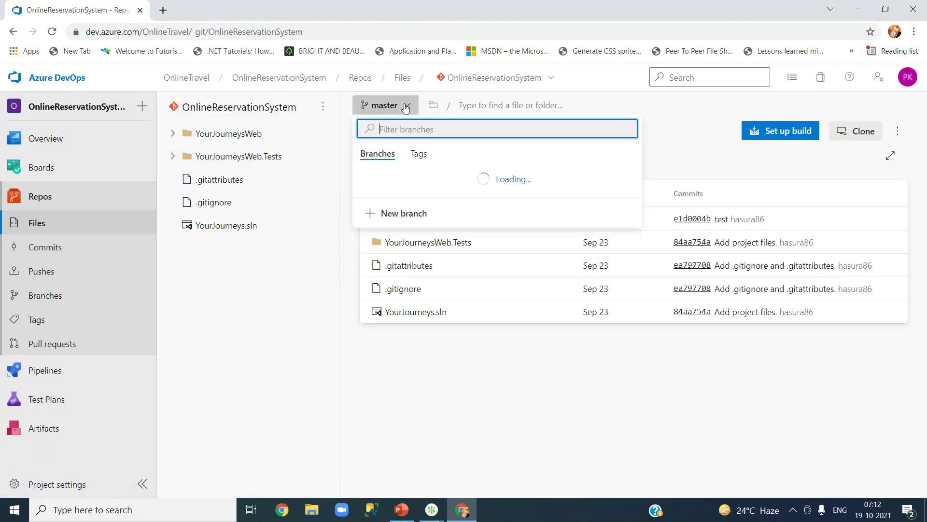
click(282, 341)
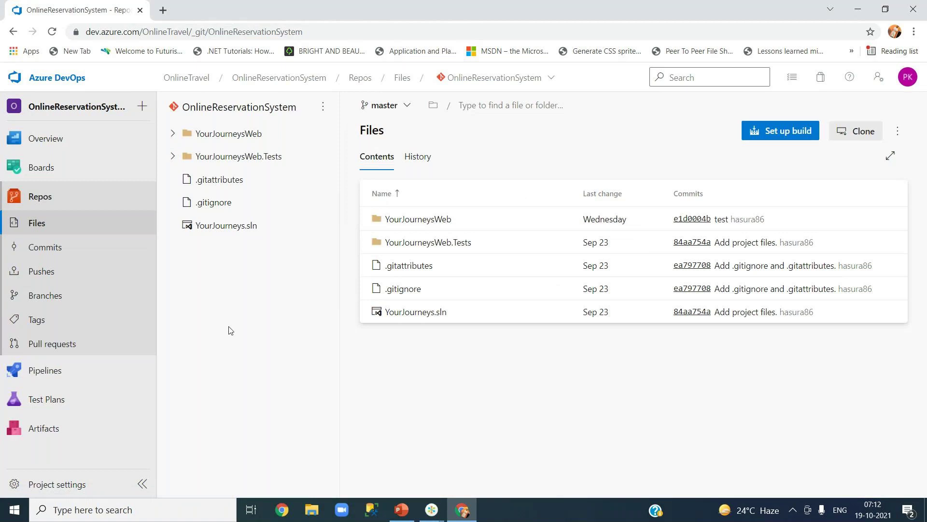
mouse_move(50, 379)
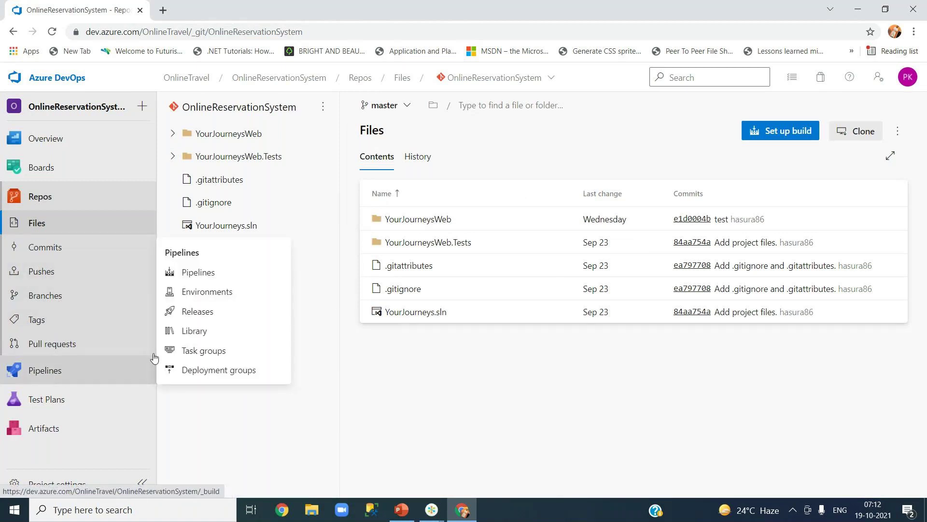
- Check the OnlineTrips project's four successful pipelines, then return to OnlineTravel's projects home
click(216, 274)
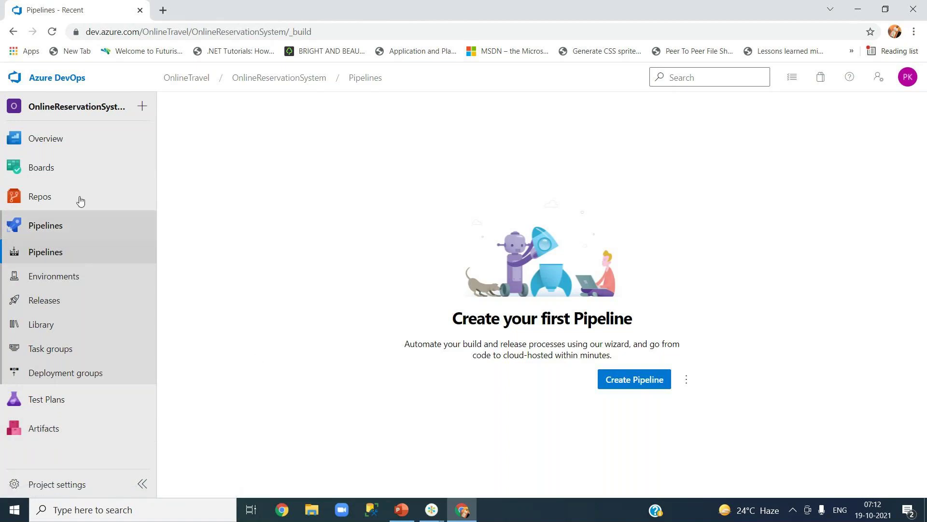
mouse_move(79, 145)
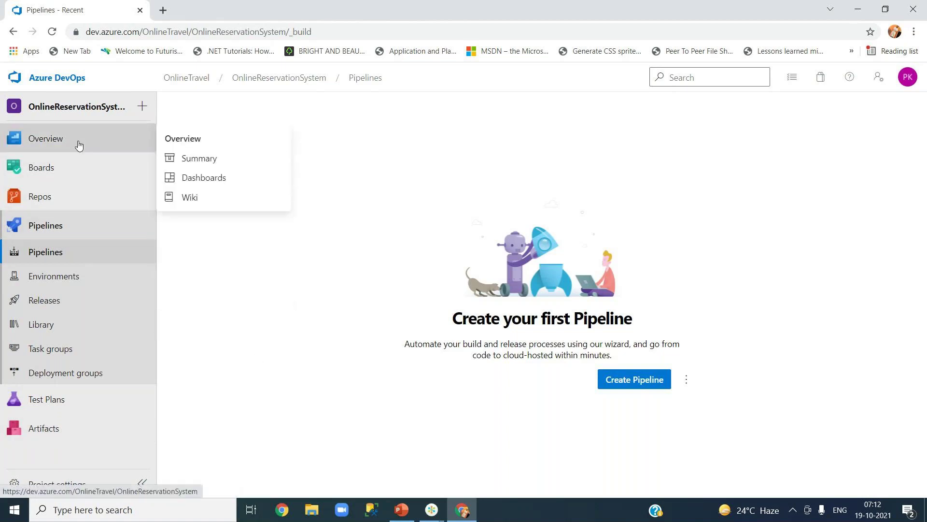
click(179, 79)
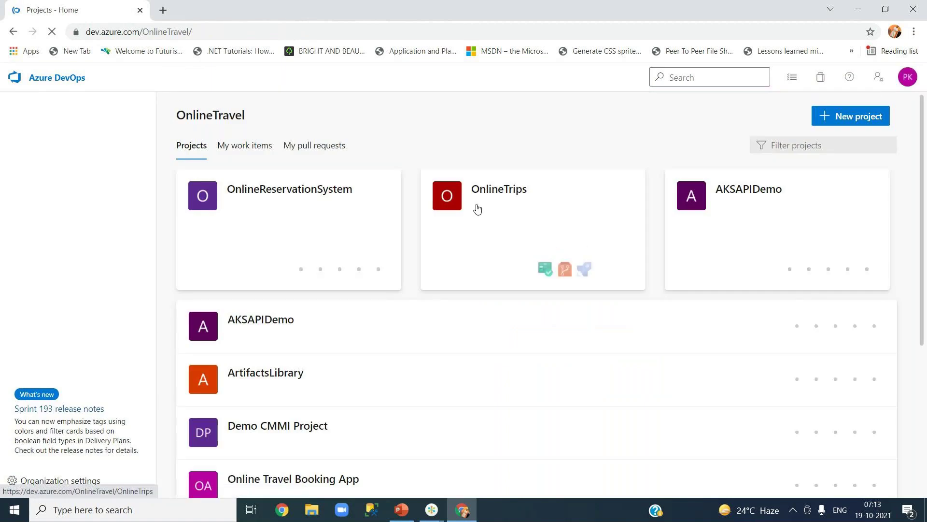
click(485, 192)
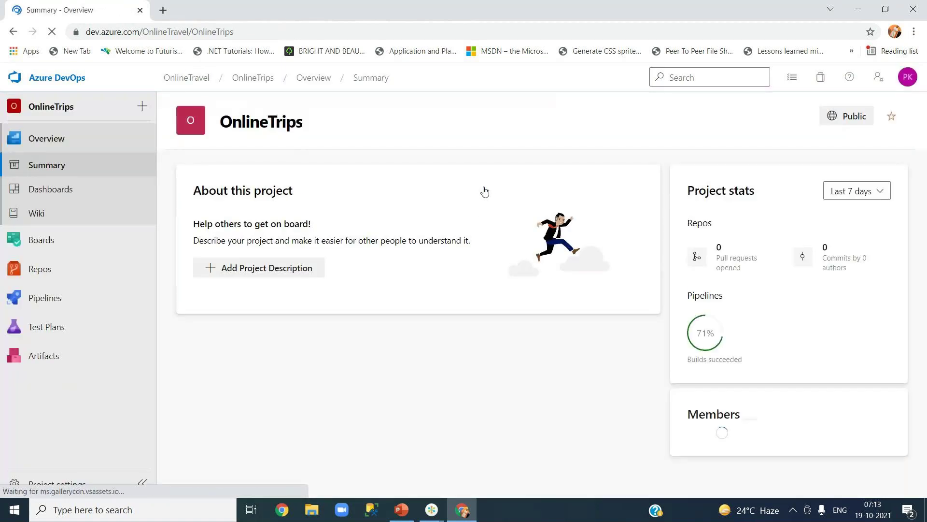
mouse_move(45, 297)
click(190, 317)
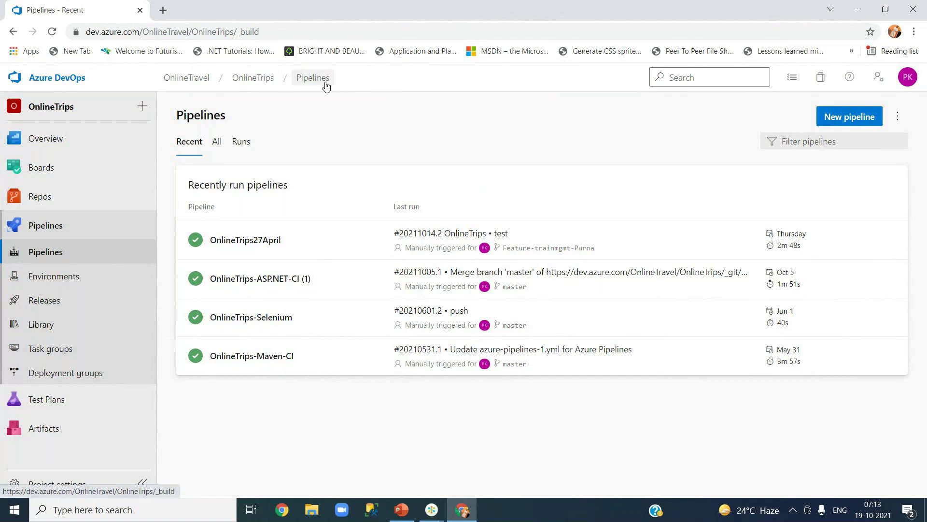
click(197, 79)
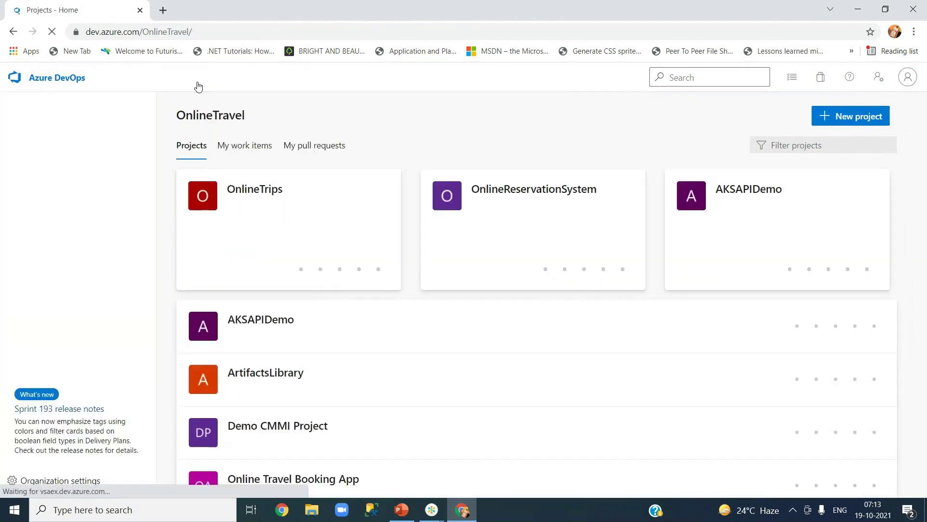
- Review OnlineReservationSystem's Teams settings, then return to its project summary
click(522, 192)
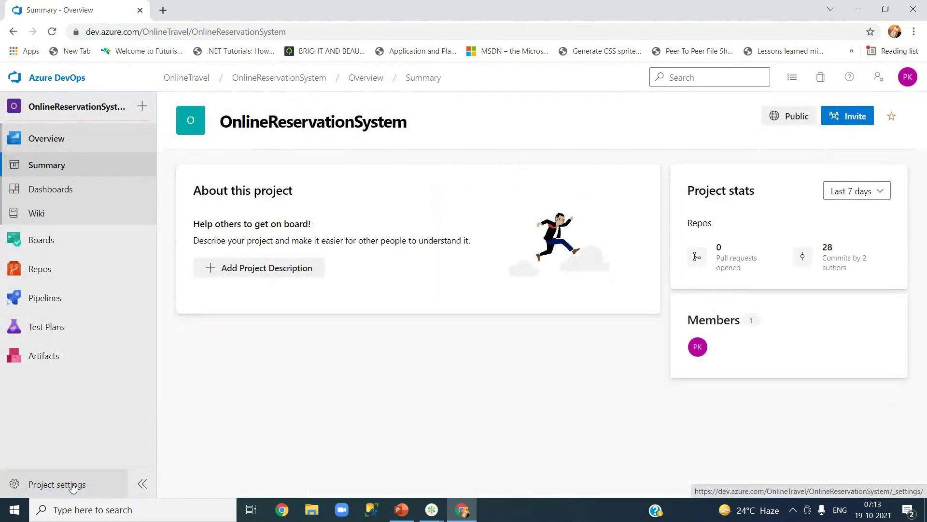
click(73, 485)
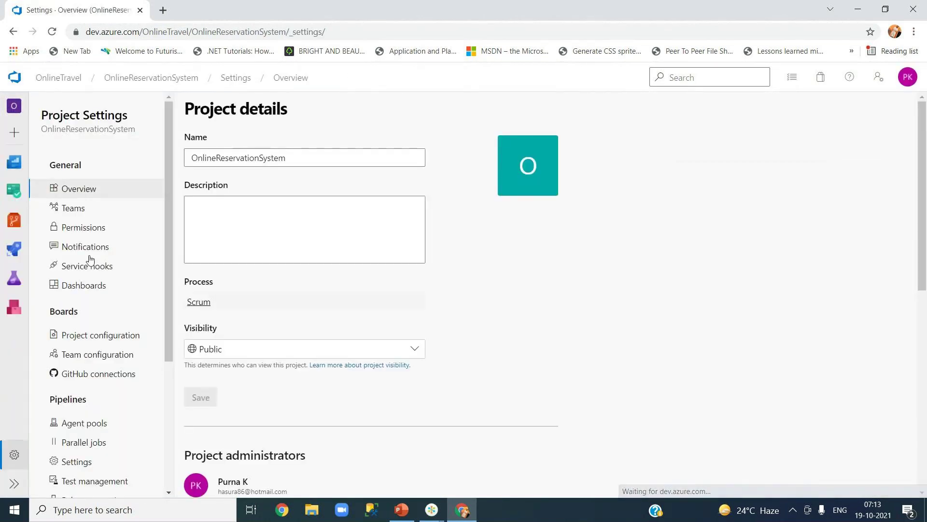
click(87, 208)
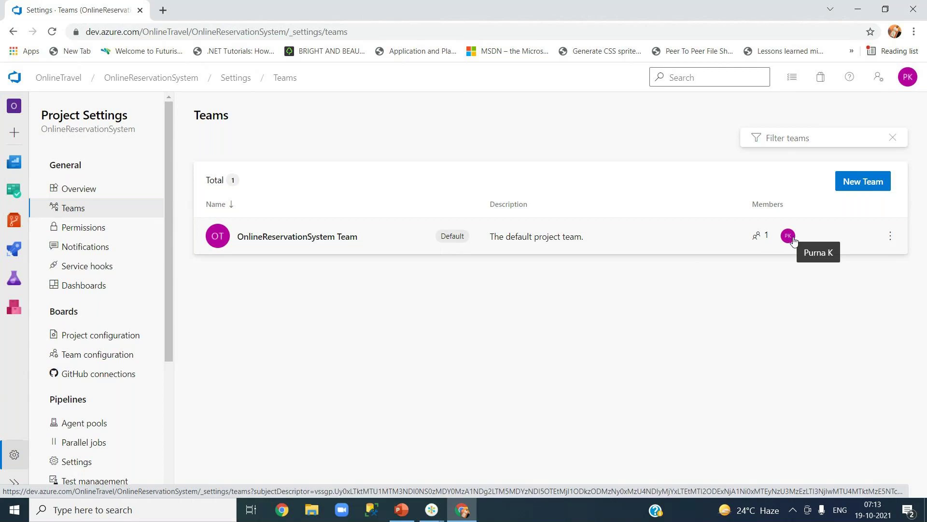
scroll(169, 373, down, 2)
drag(171, 415, 167, 461)
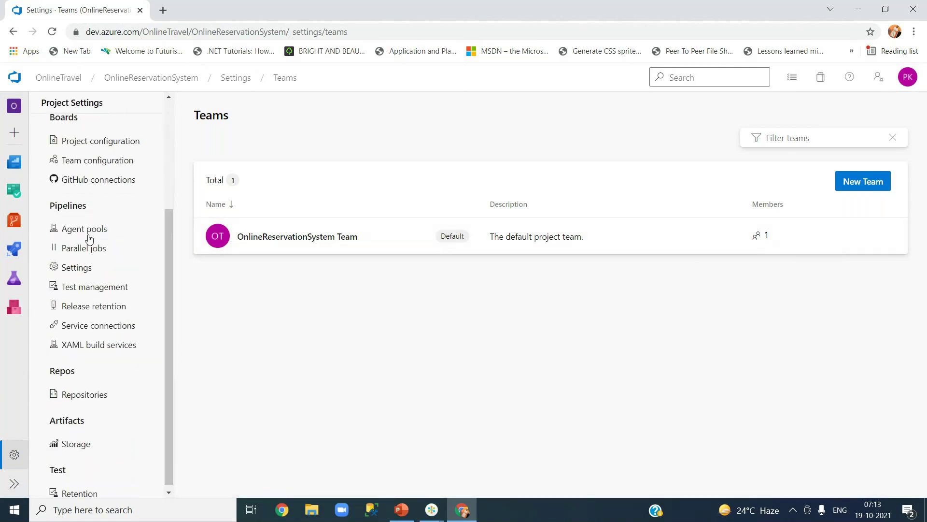
drag(168, 289, 172, 139)
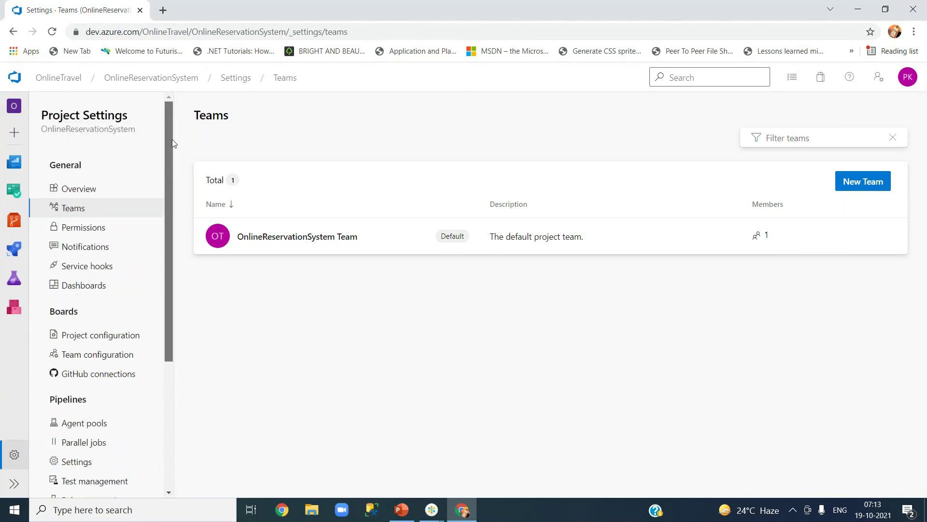
click(163, 79)
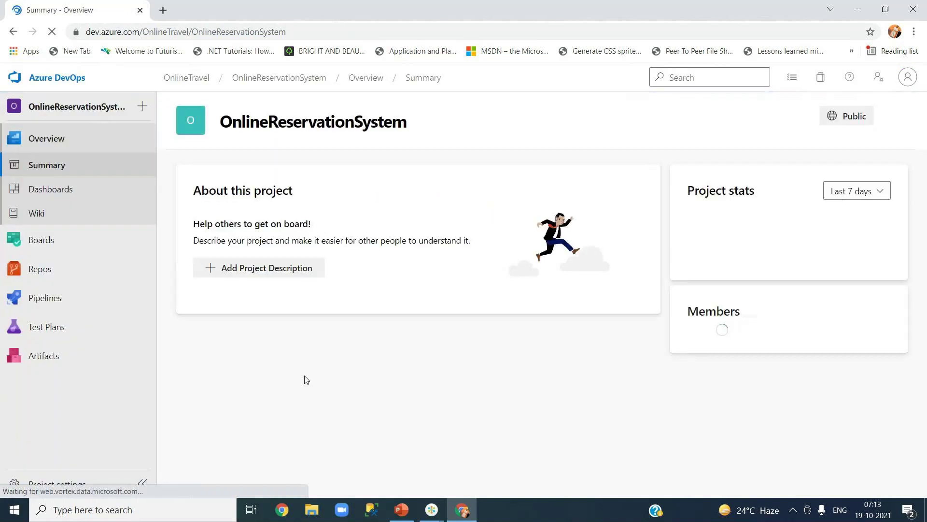
- Start a classic-editor pipeline from Azure Repos Git OnlineReservationSystem on master
mouse_move(104, 303)
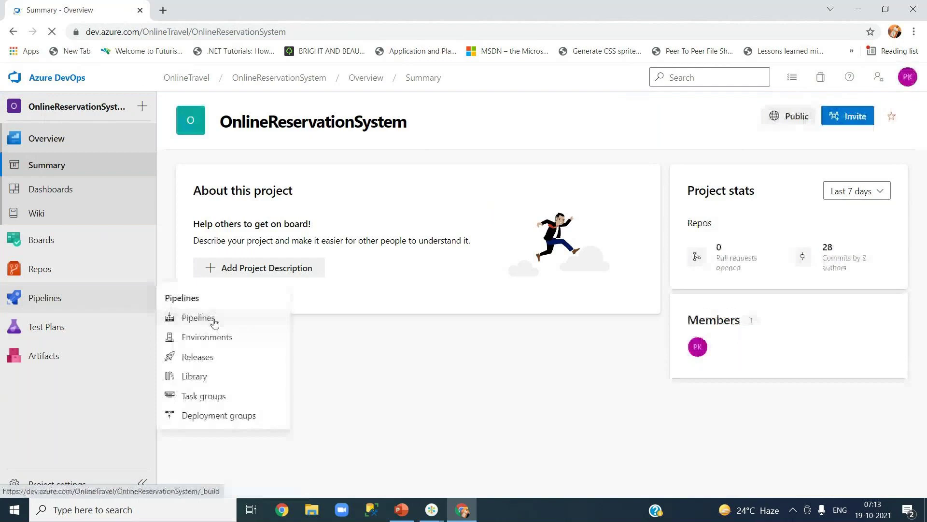
click(214, 323)
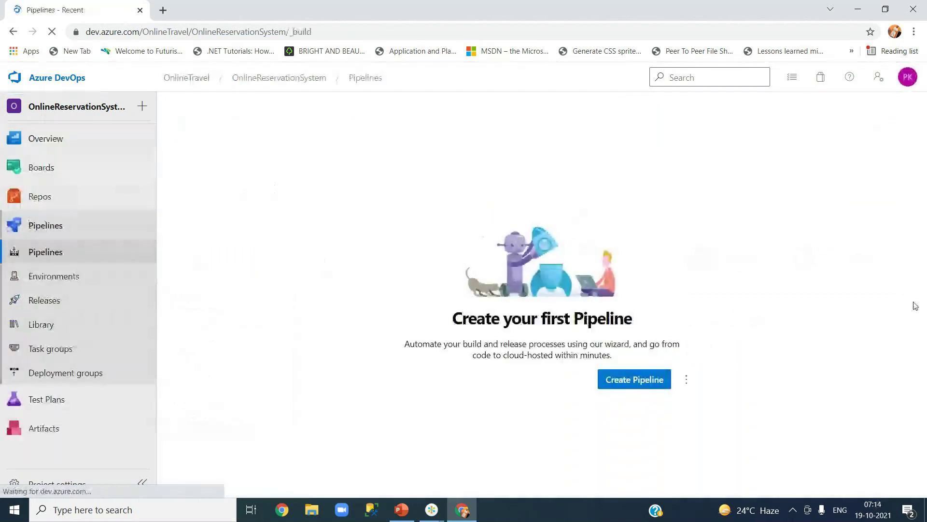
click(622, 389)
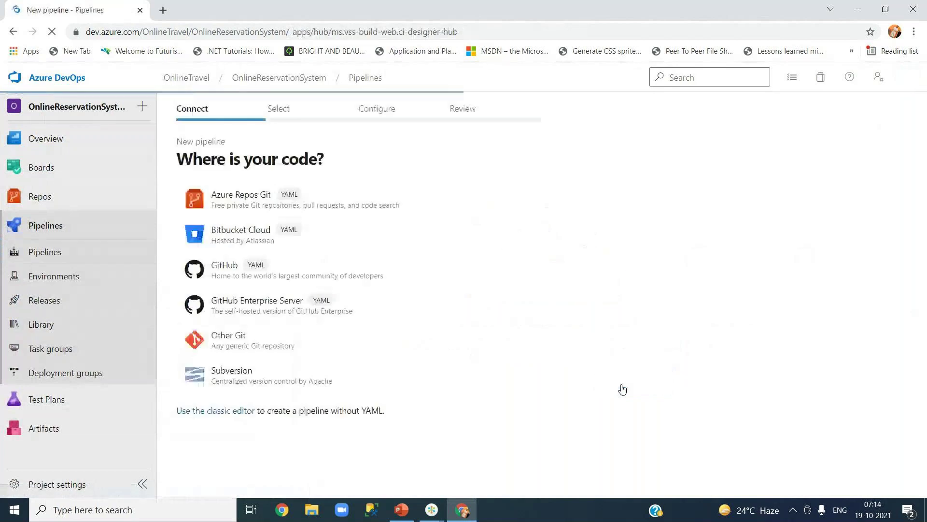
click(216, 412)
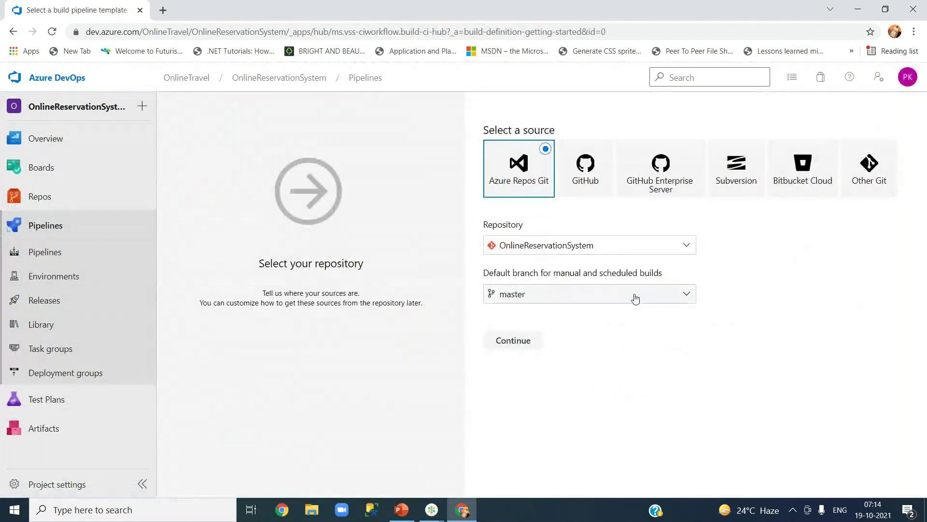
click(514, 340)
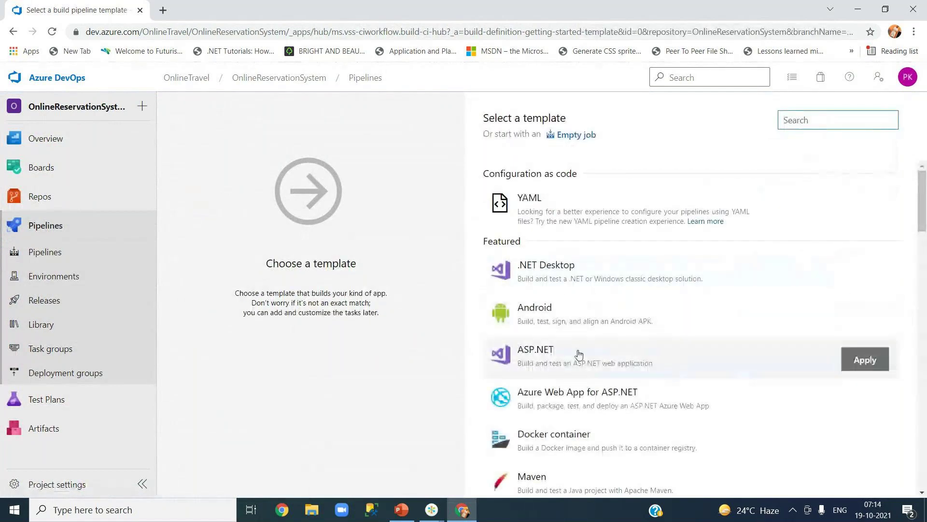
- Apply the ASP.NET build template and disable the Test Assemblies task
click(578, 358)
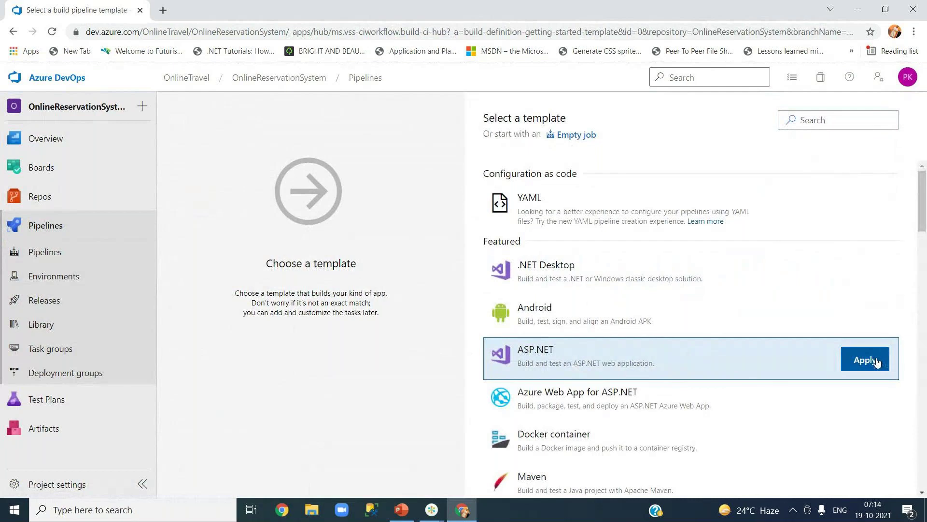
click(877, 362)
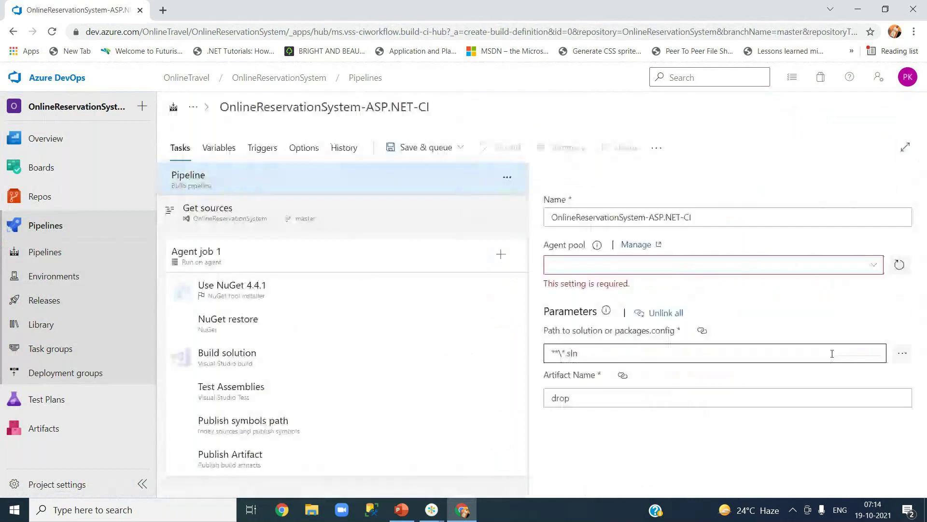
click(384, 361)
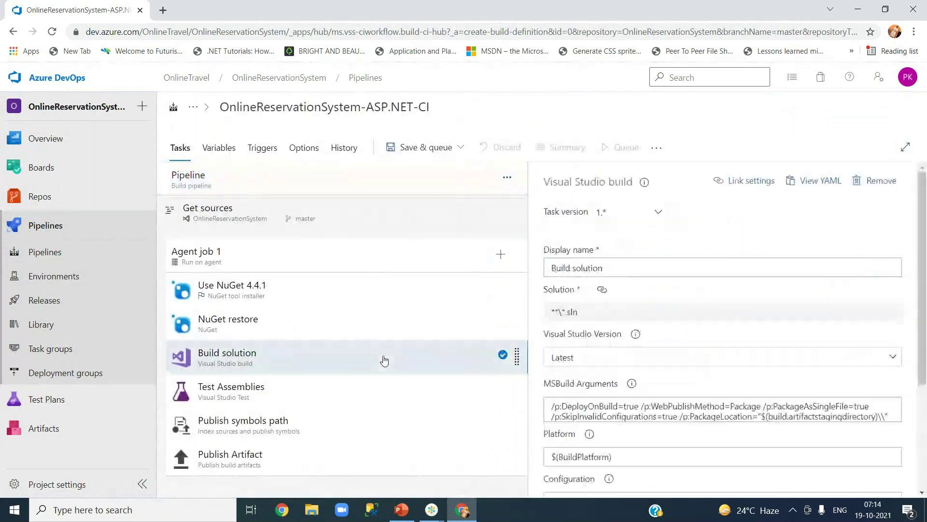
click(358, 397)
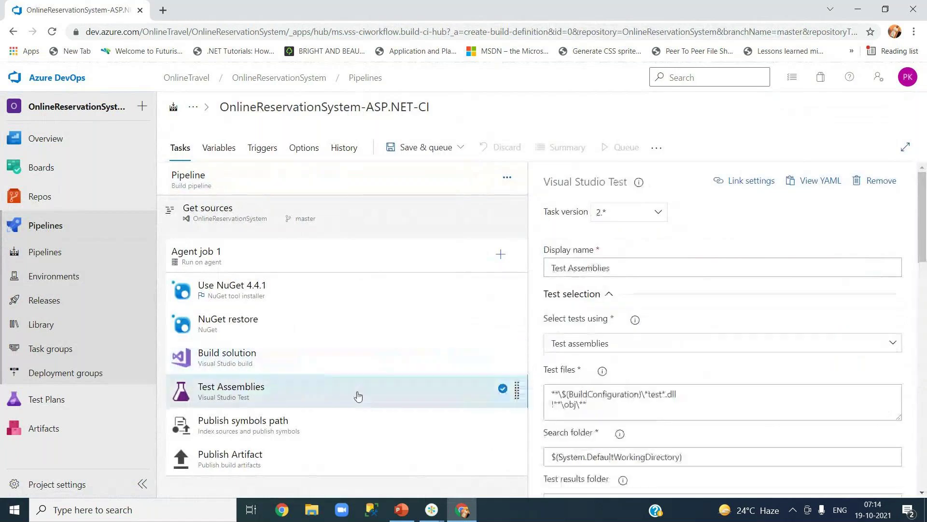
right_click(358, 396)
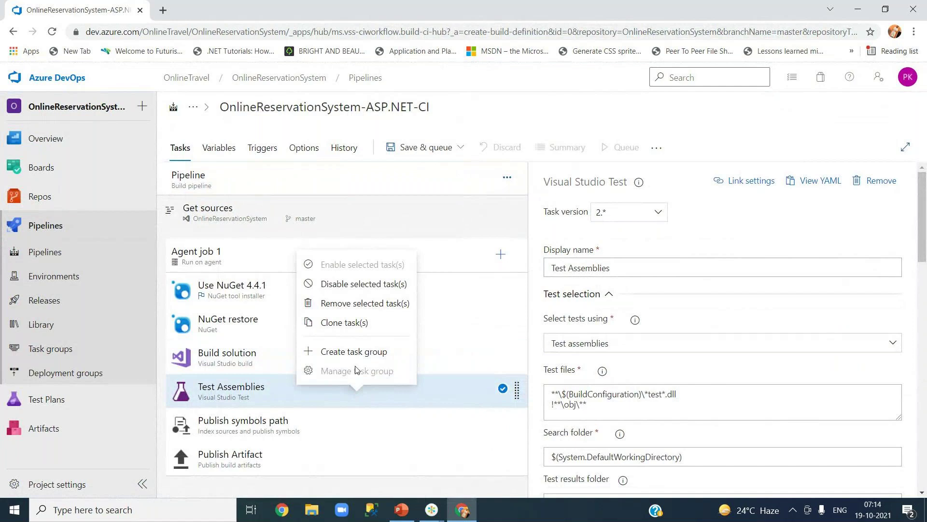
click(363, 284)
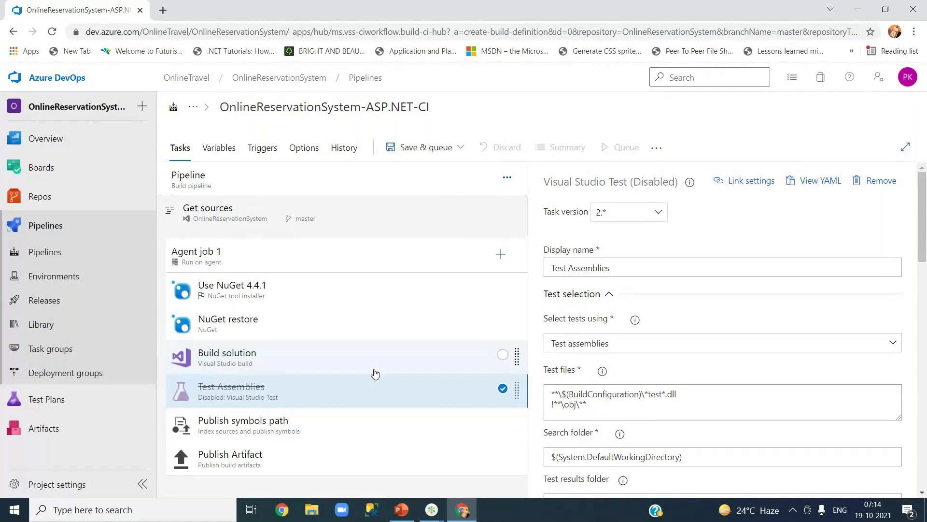
- Disable the Publish symbols path task, then review the NuGet and Build solution task settings
click(311, 355)
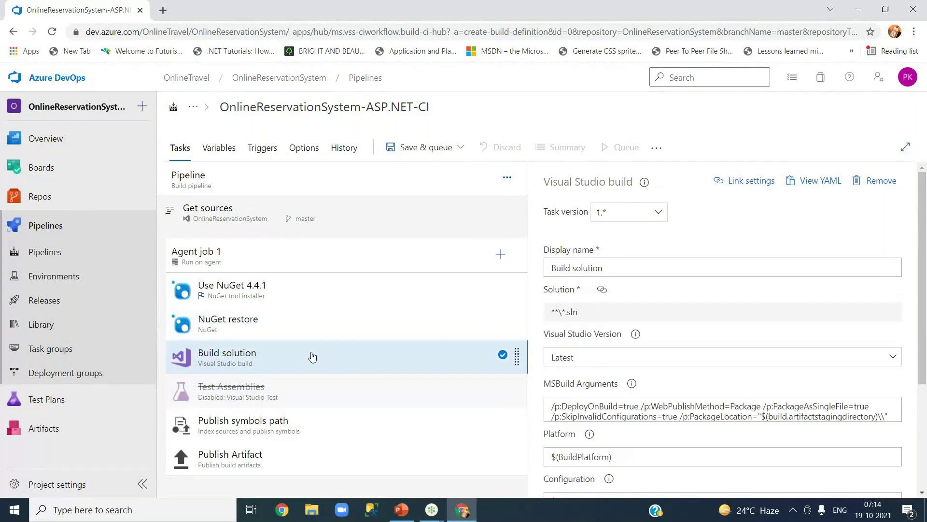
right_click(314, 425)
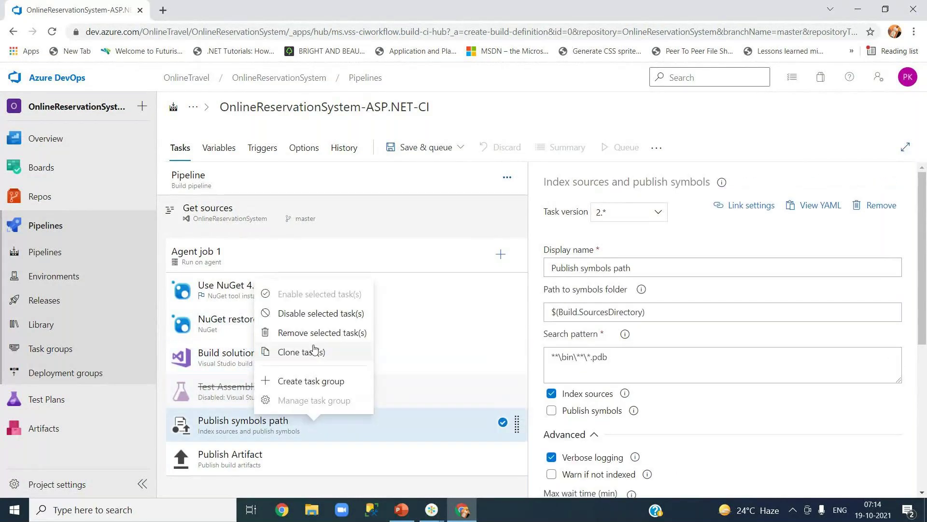
click(315, 314)
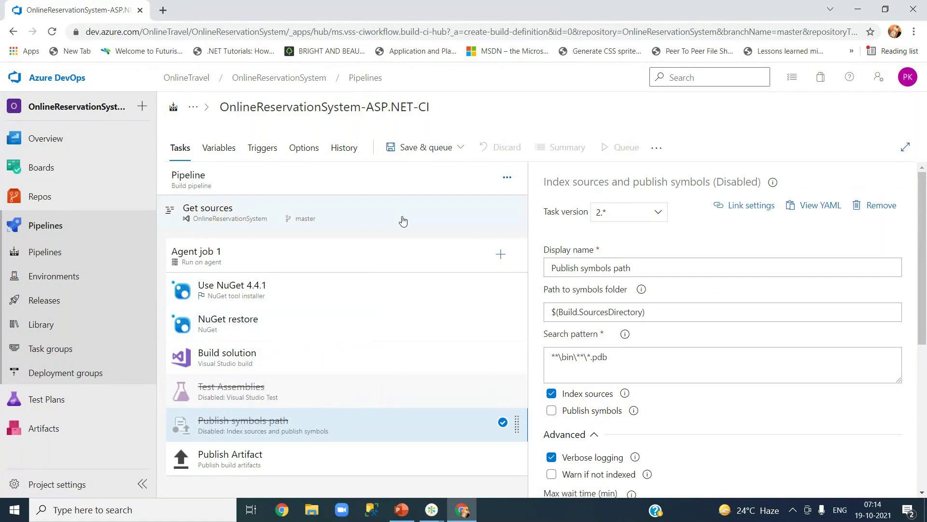
click(307, 290)
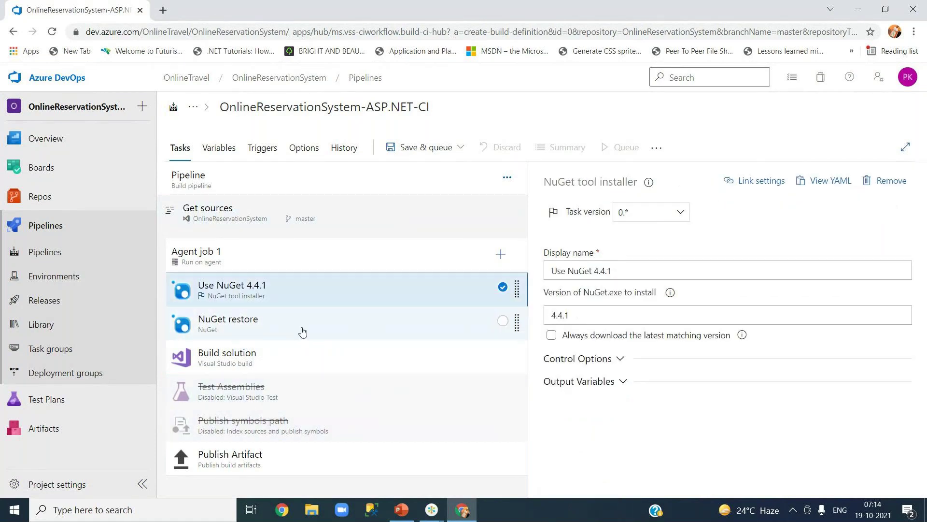
click(302, 333)
click(319, 369)
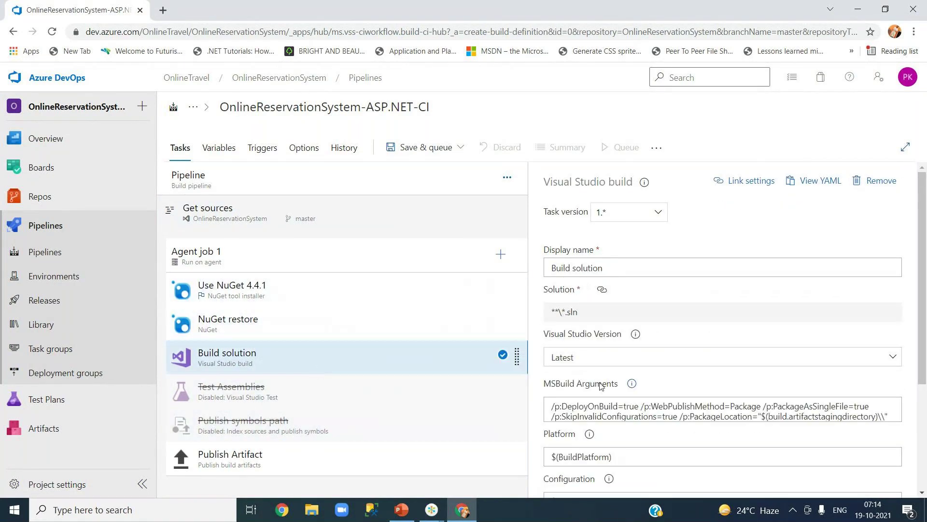
click(432, 148)
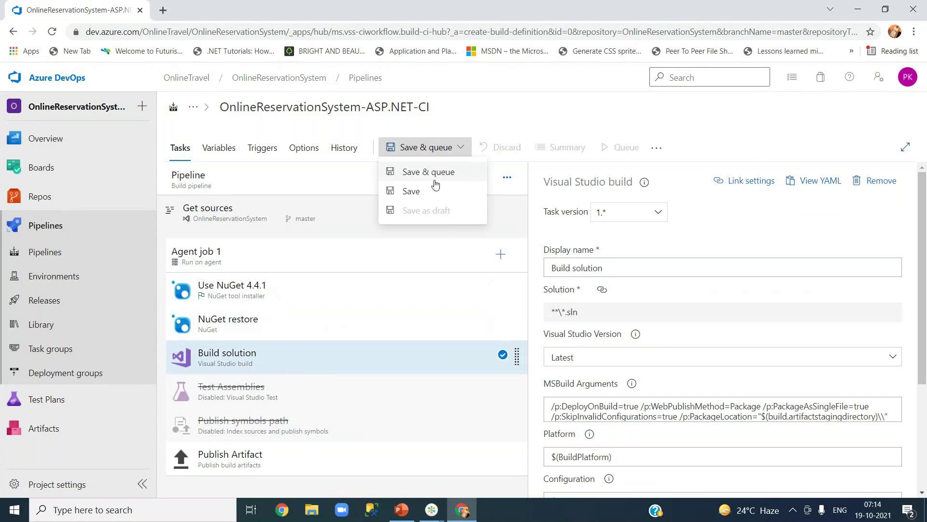
- Save the pipeline to the root folder and run it on a windows-2019 agent
click(434, 190)
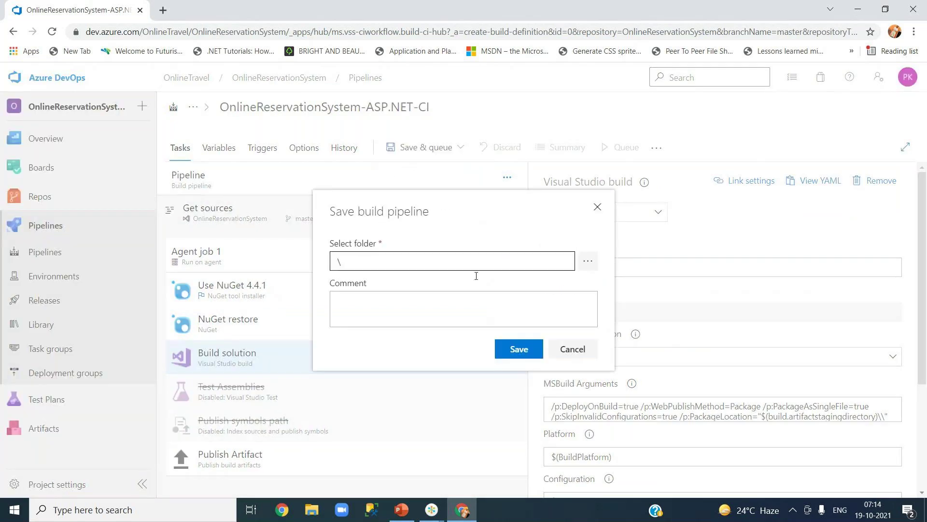
click(514, 348)
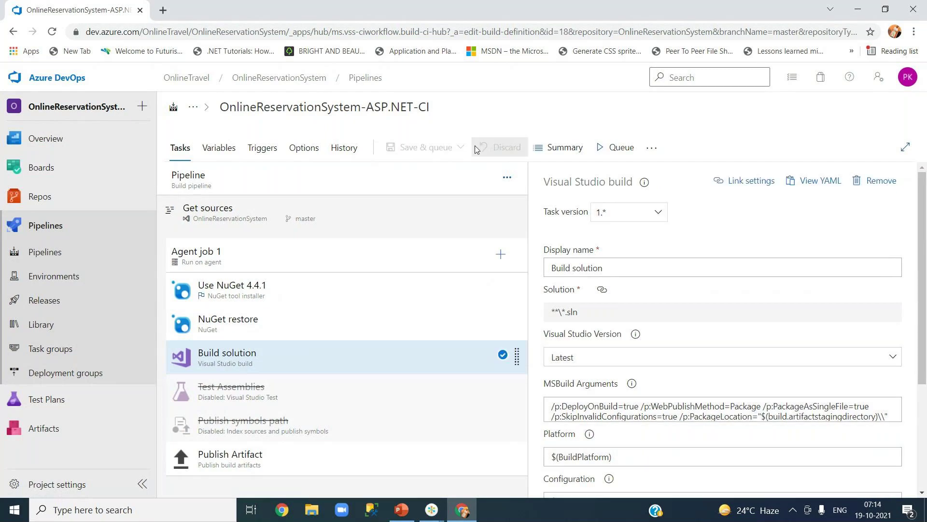
click(602, 151)
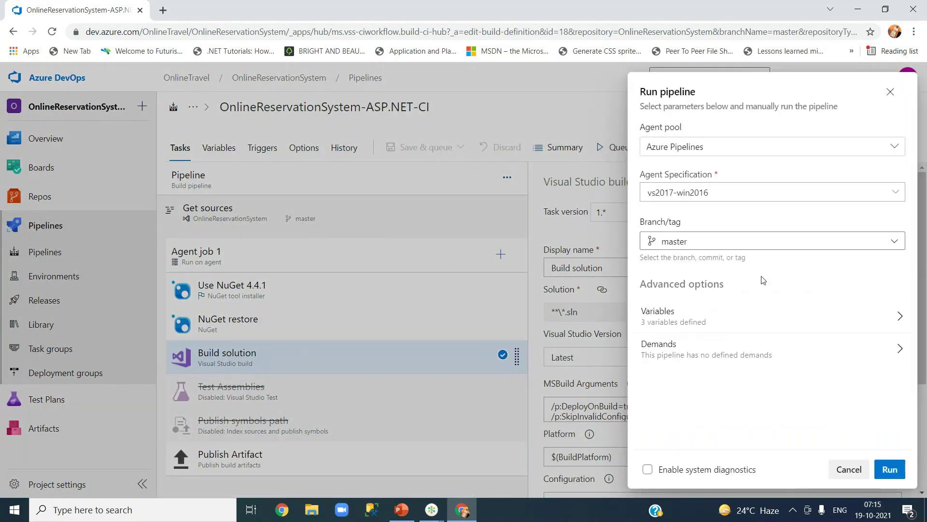
click(893, 192)
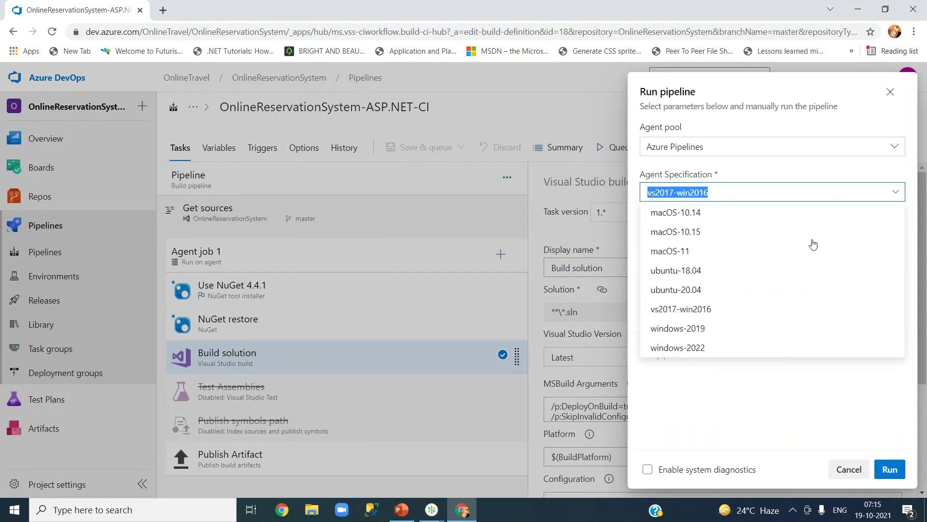
click(722, 330)
click(891, 473)
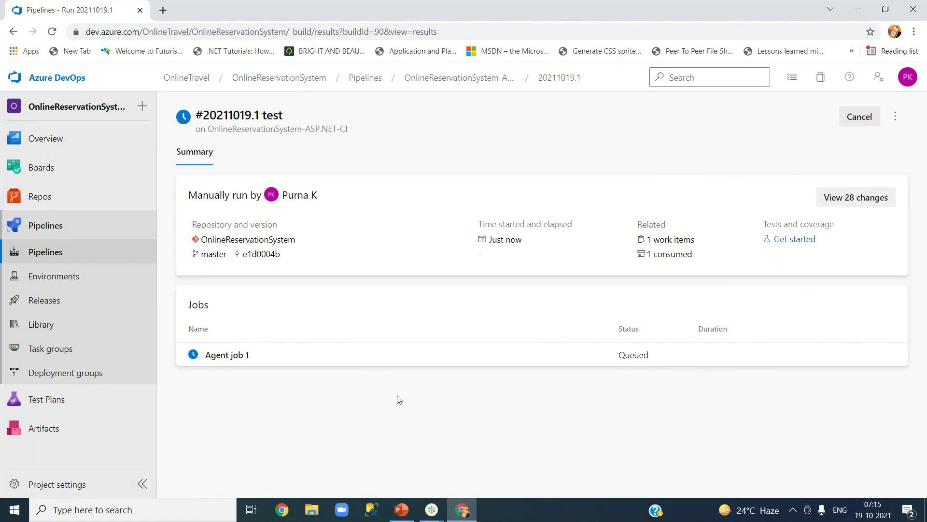
- Check the Agent job 1 logs of run #20211019.1, then open its 10 MB drop artifact
click(260, 360)
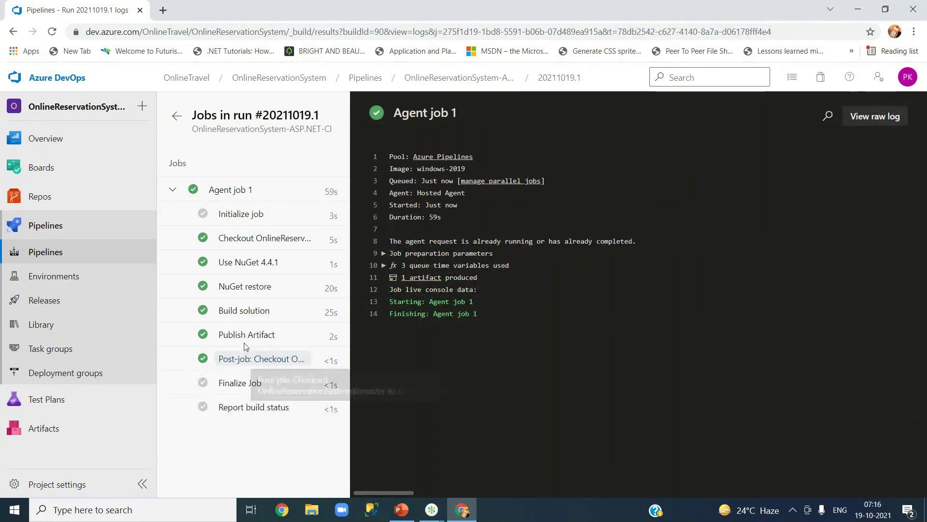
click(236, 191)
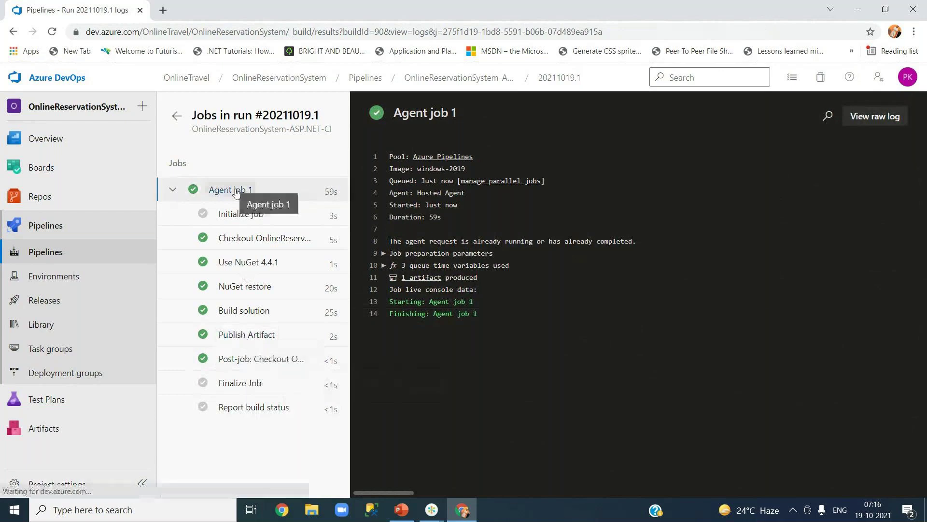
click(417, 283)
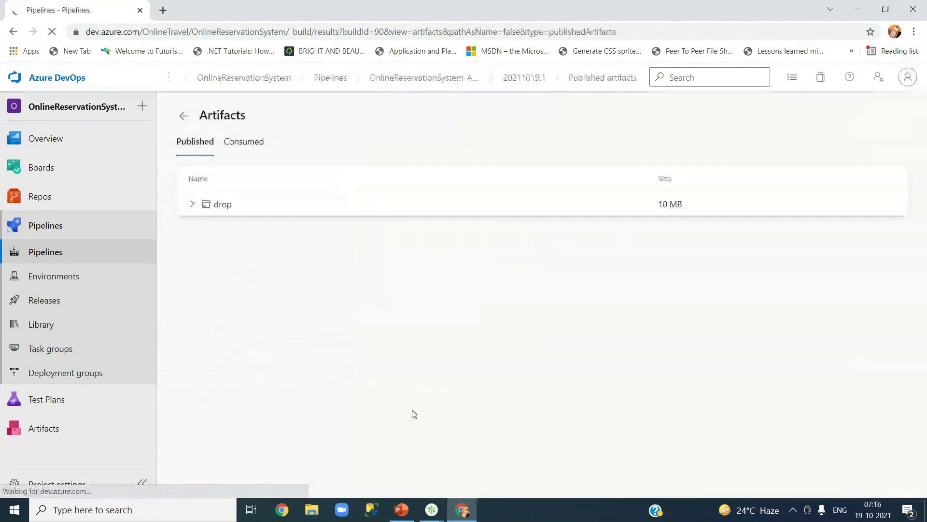
- Review the five YourJourneysWeb files in the drop artifact, then move to Releases
click(191, 204)
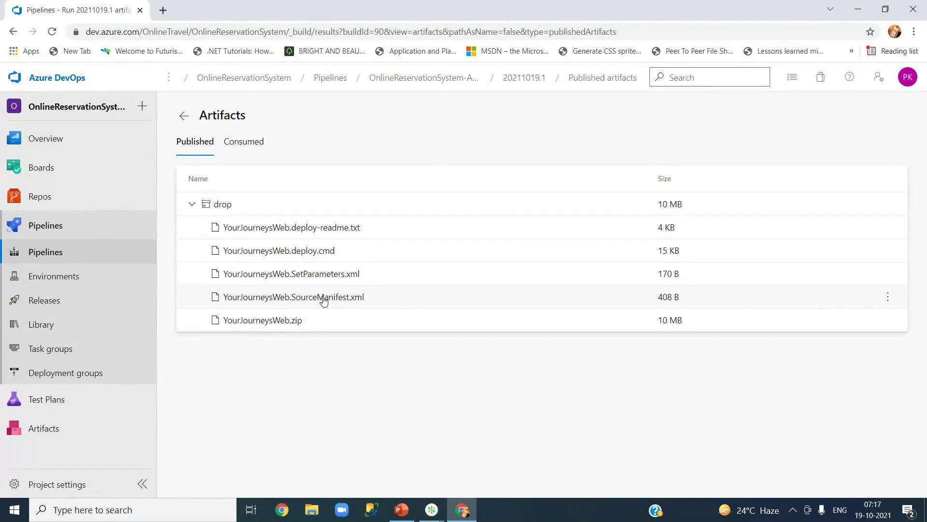
click(250, 146)
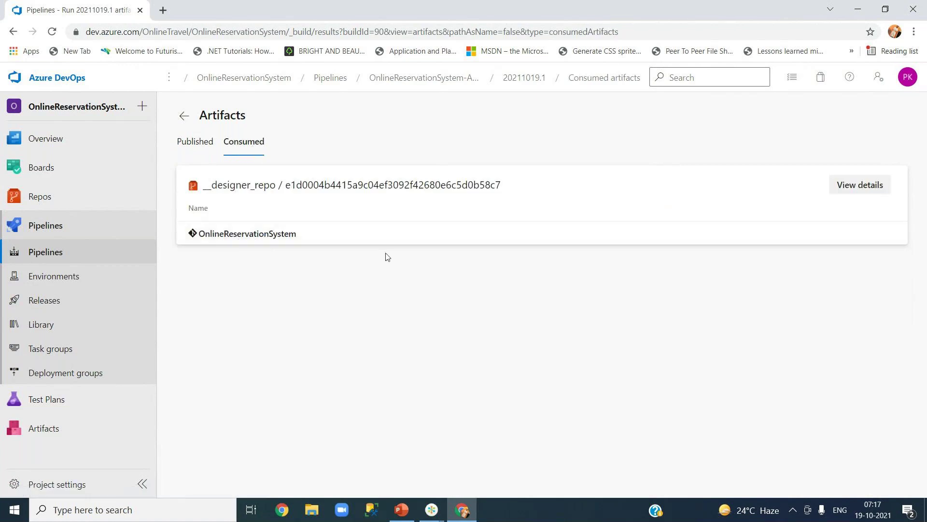
click(191, 152)
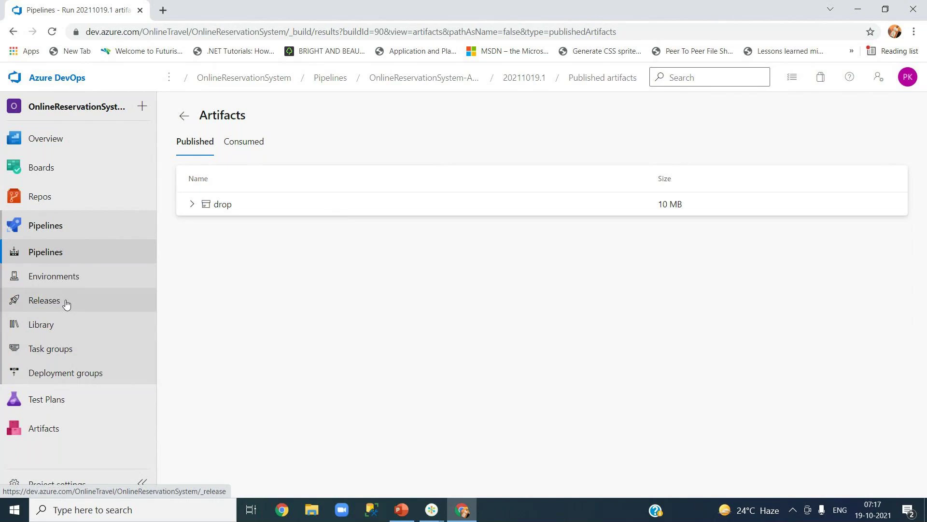
click(66, 304)
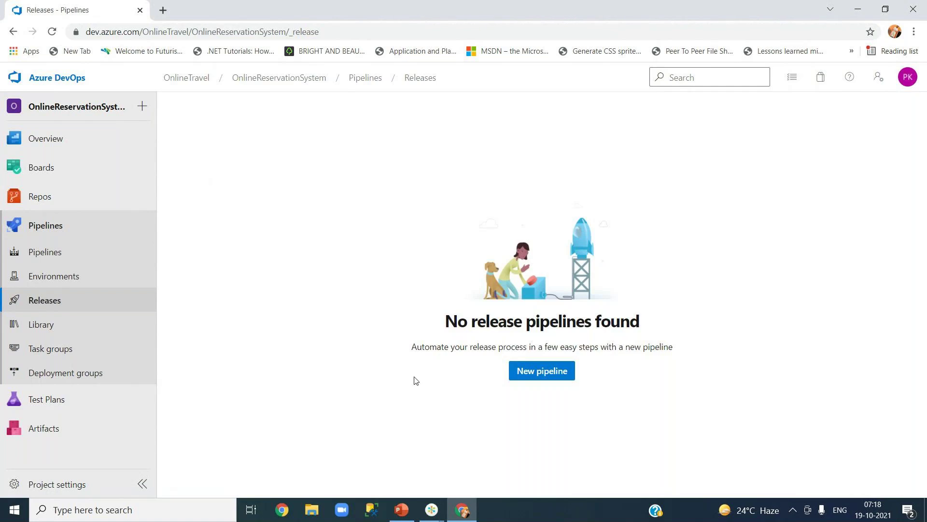
- Start a new release pipeline and browse its Kubernetes, IIS and App Service deployment templates
click(551, 372)
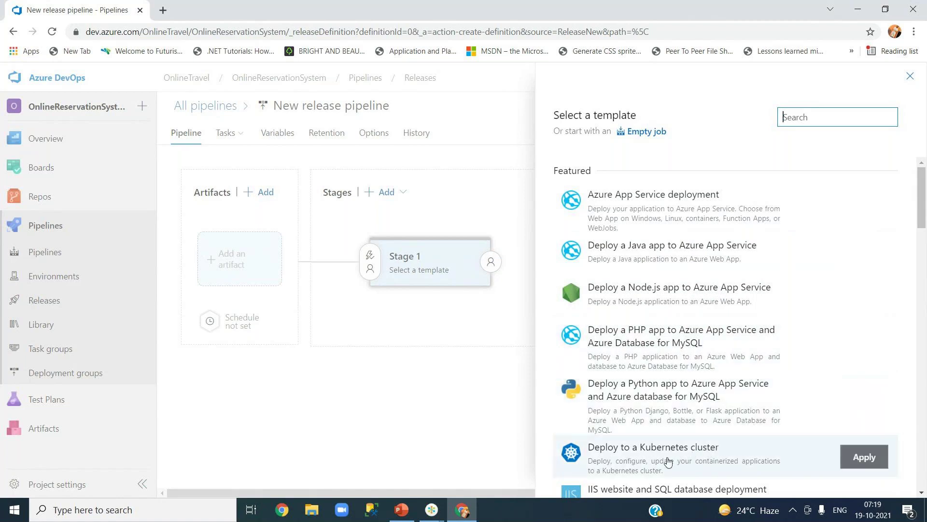
drag(922, 223, 922, 247)
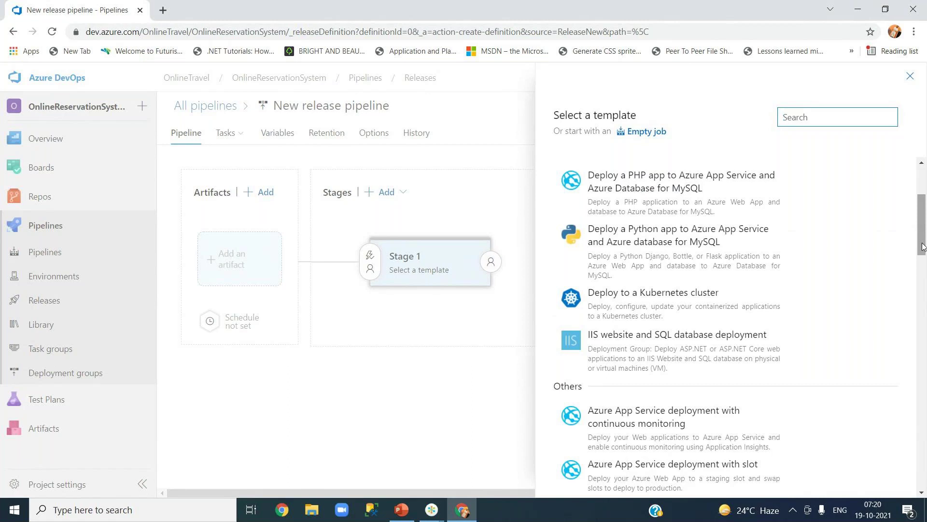
click(818, 116)
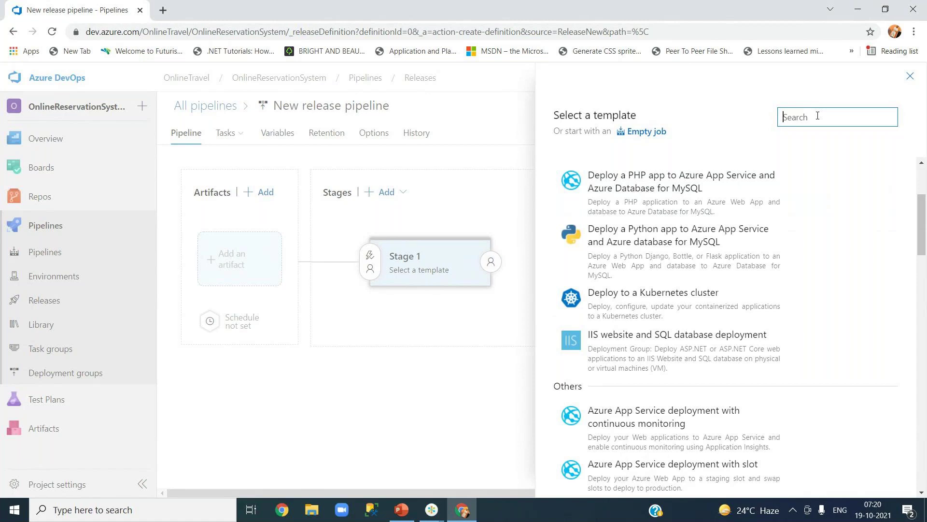
- Search 'iis' and apply the IIS website deployment template to Stage 1
text(iis)
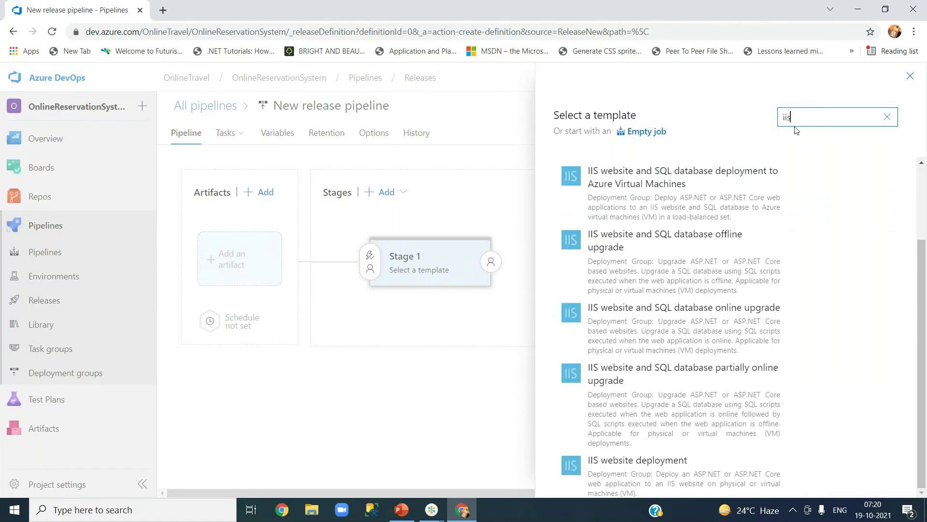
mouse_move(716, 168)
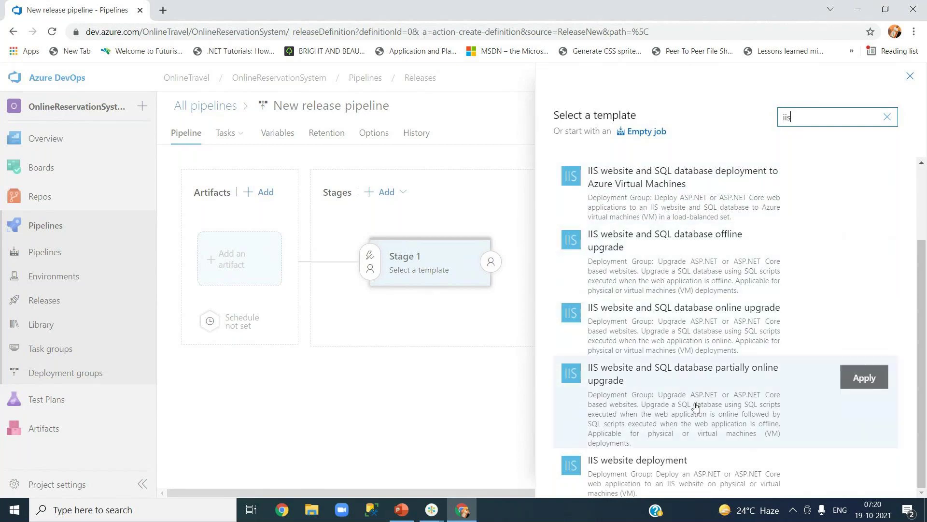
click(659, 470)
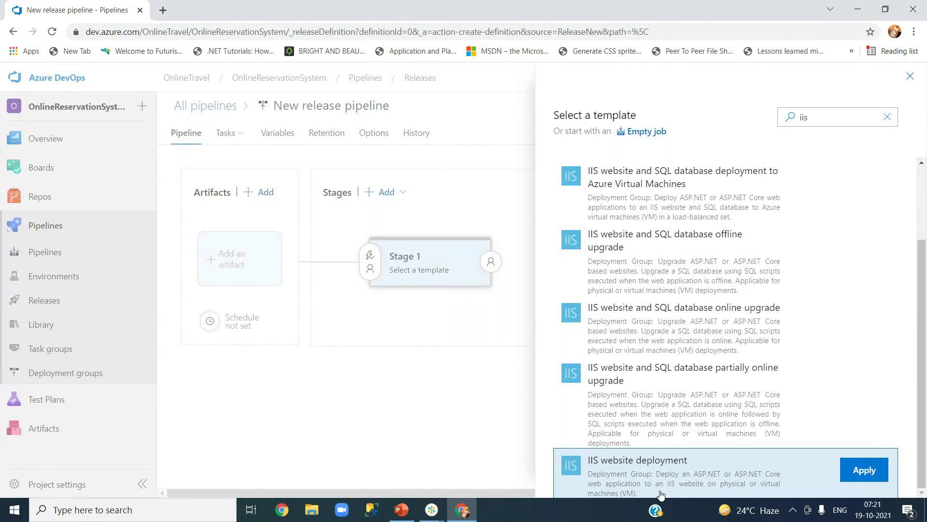
click(857, 473)
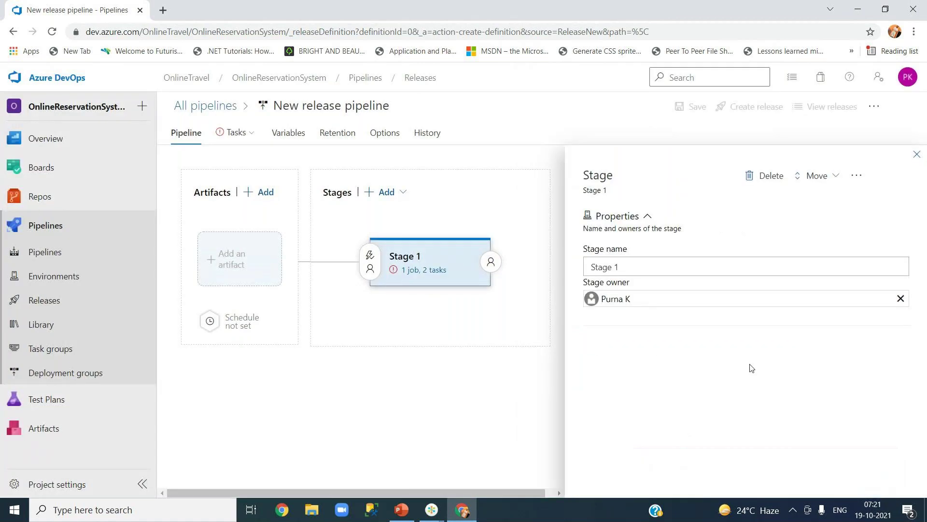
- Rename Stage 1 to QA and close the stage properties panel
click(658, 265)
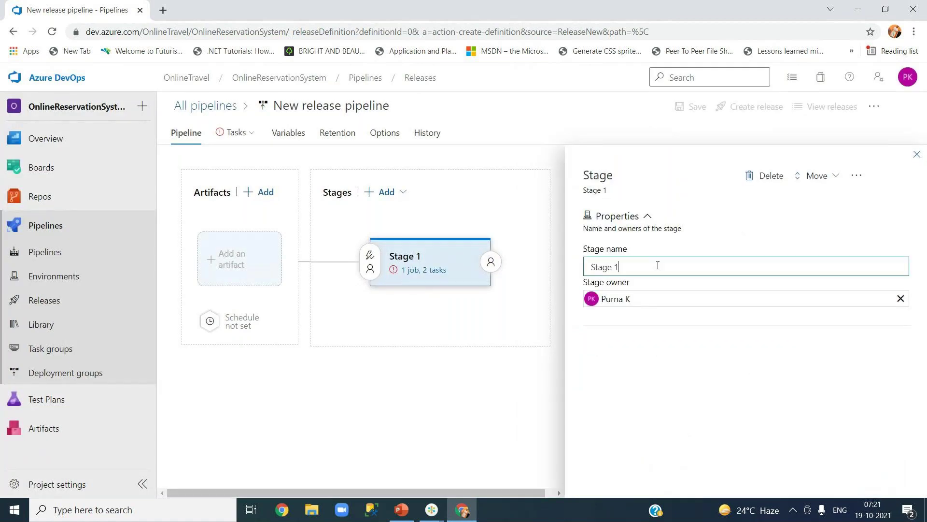
drag(637, 268, 589, 266)
text(QA)
click(917, 156)
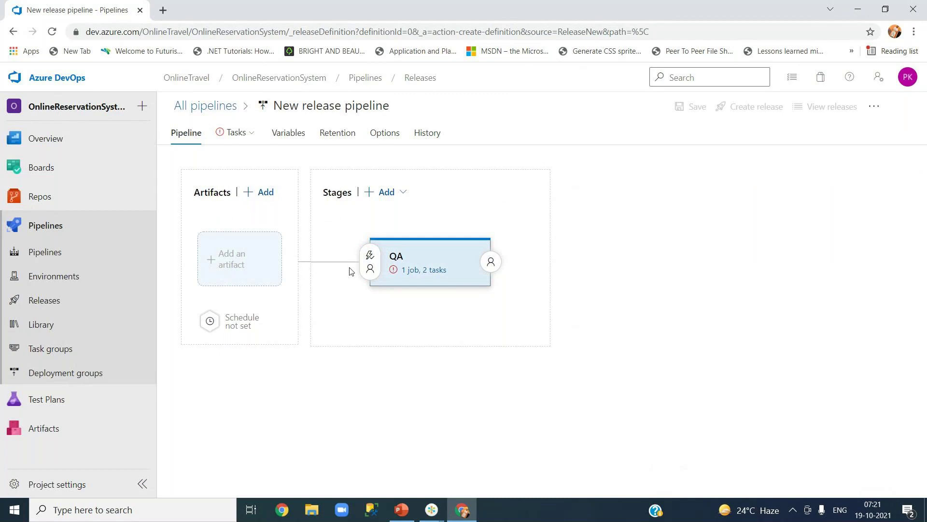
mouse_move(395, 306)
- Begin adding an artifact, look at Jenkins, then choose Build from project OnlineReservationSystem
click(256, 198)
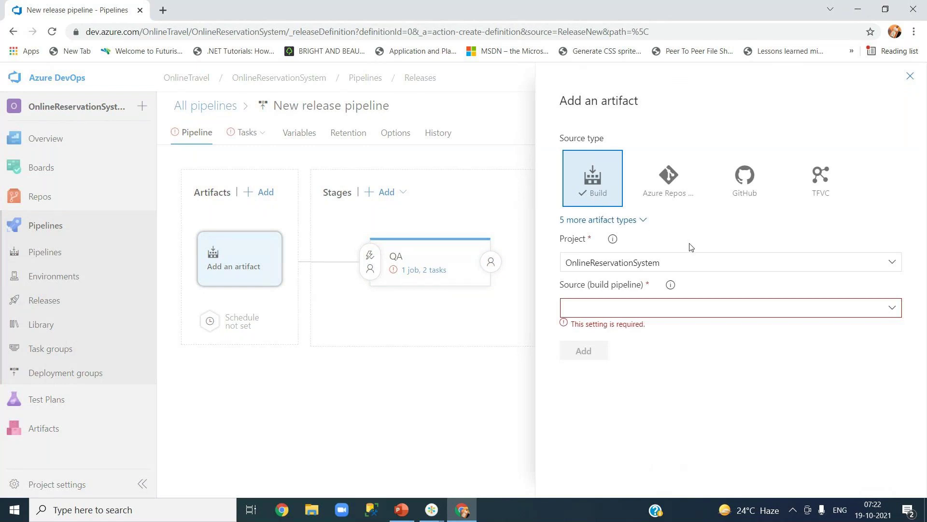
click(644, 222)
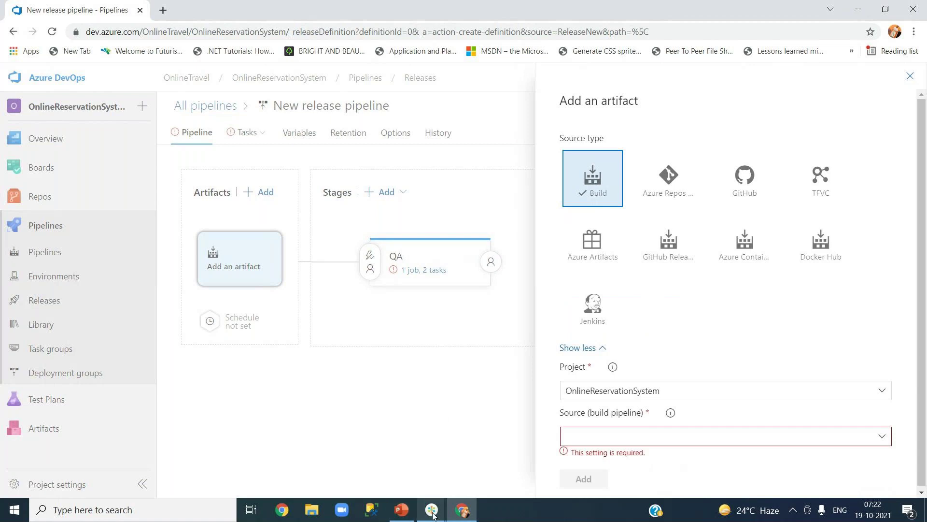
mouse_move(433, 514)
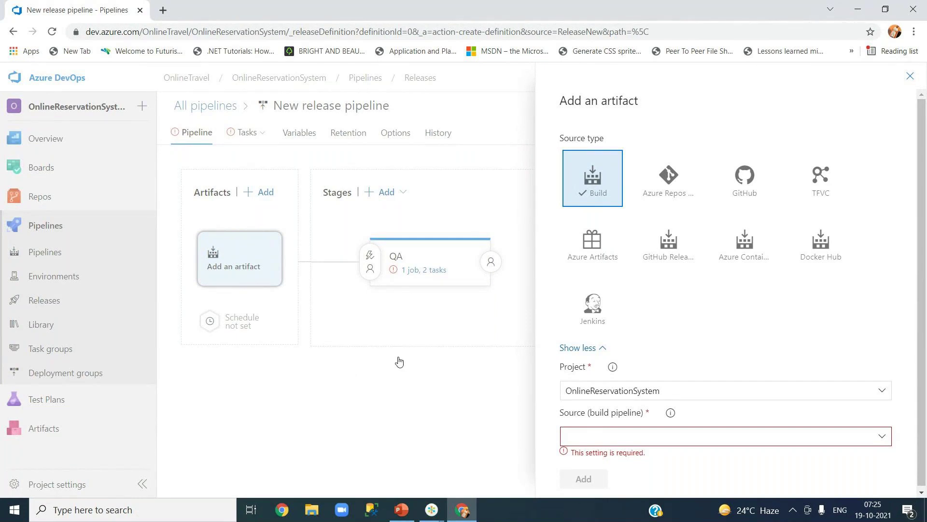
click(595, 317)
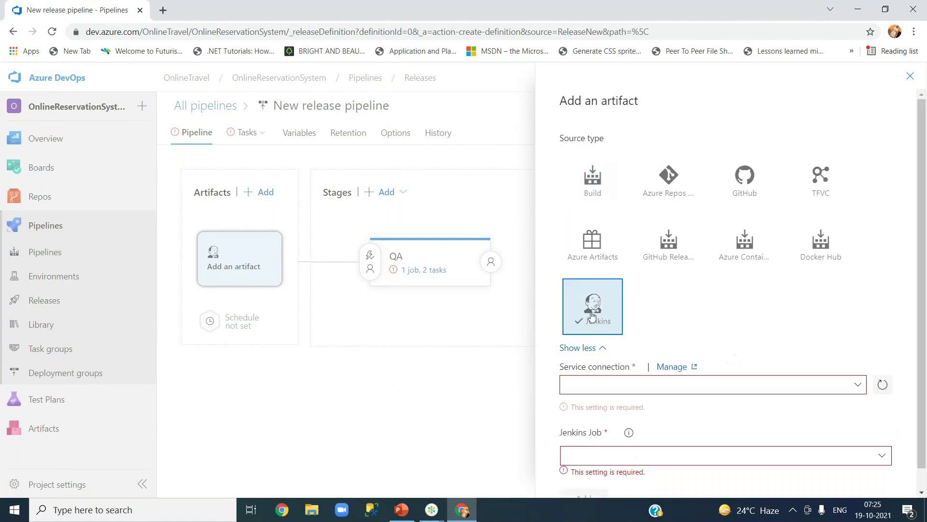
click(592, 185)
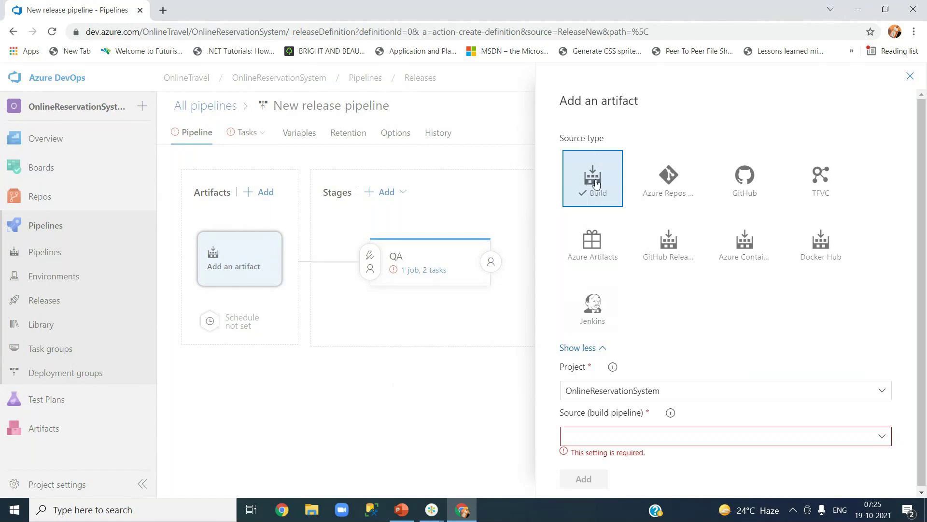
scroll(923, 278, down, 1)
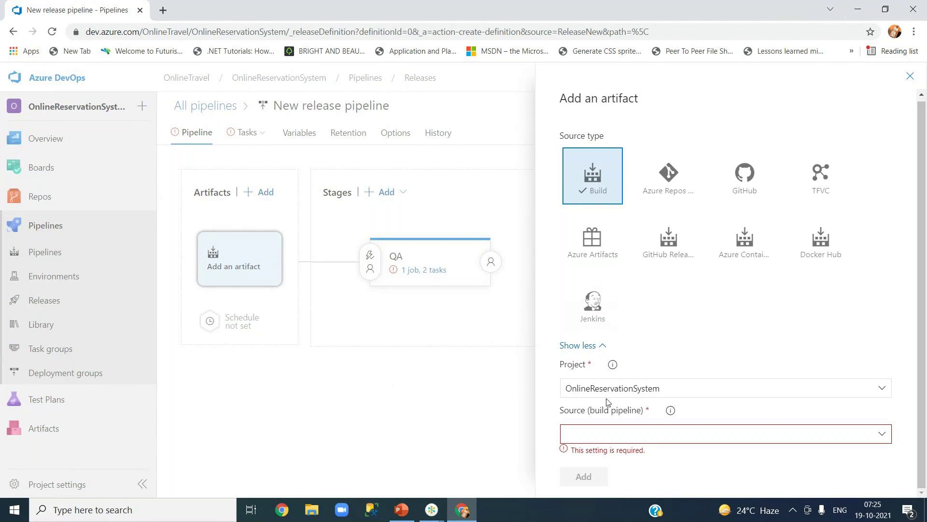
- Use OnlineReservationSystem-ASP.NET-CI as the source build pipeline with default version Latest
click(881, 436)
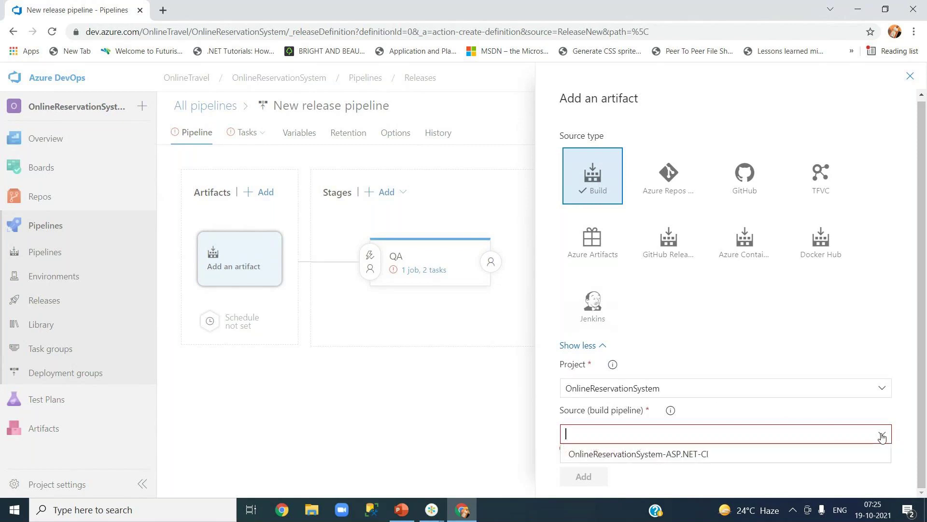
click(707, 457)
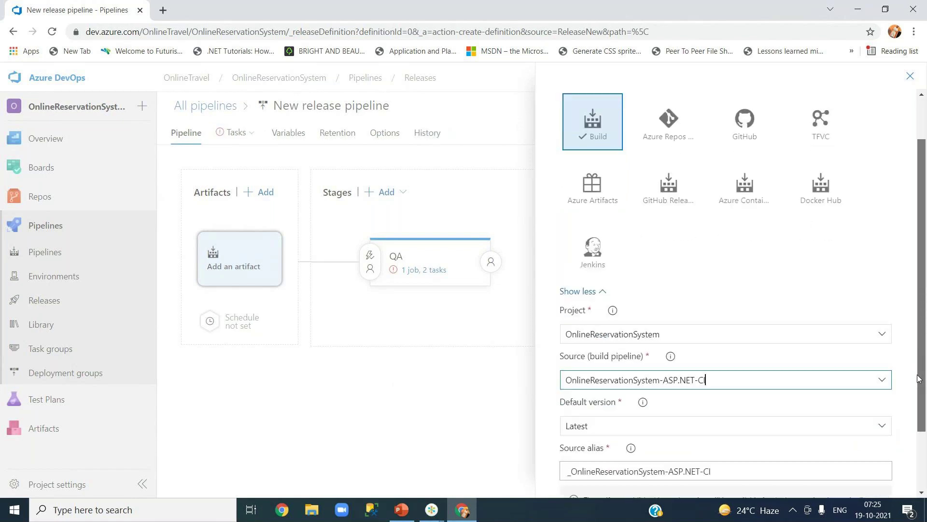
scroll(685, 360, down, 3)
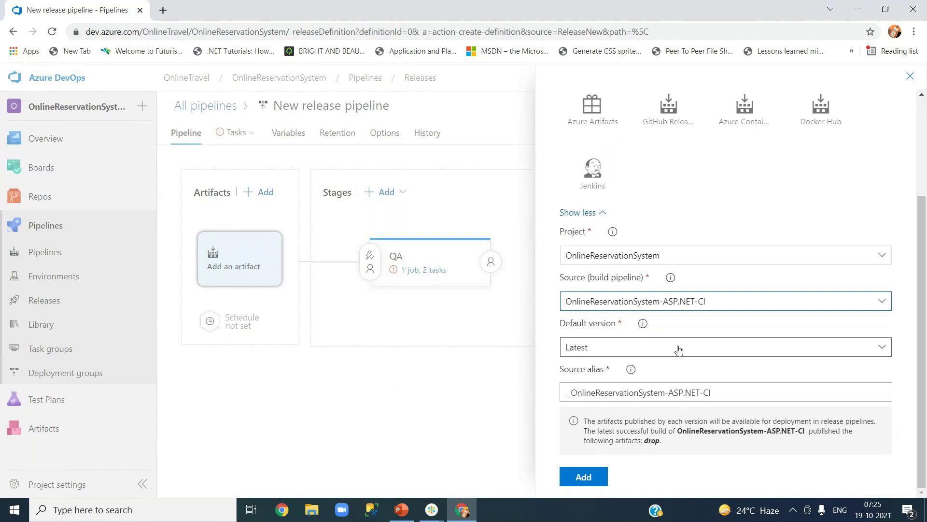
click(679, 349)
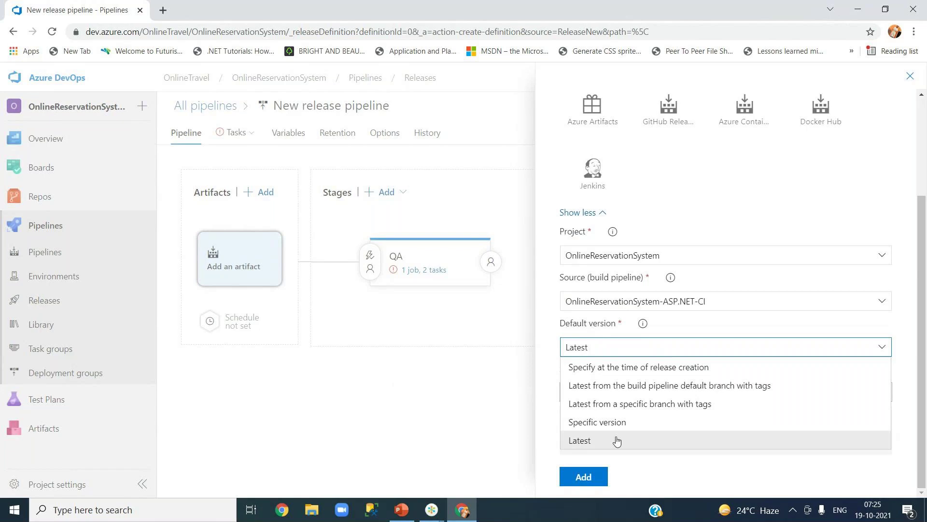
click(616, 441)
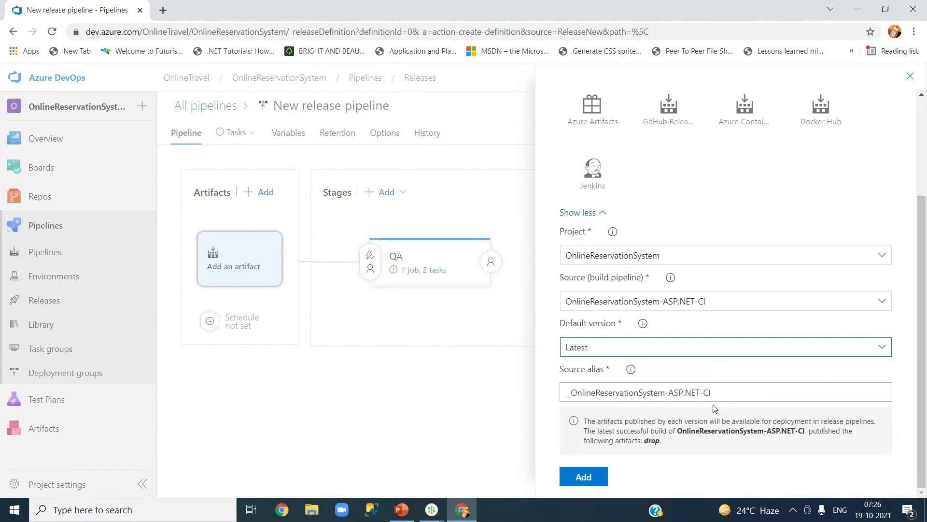
- Add the build artifact and show the QA stage's IIS Web App Manage and Deploy tasks
click(583, 477)
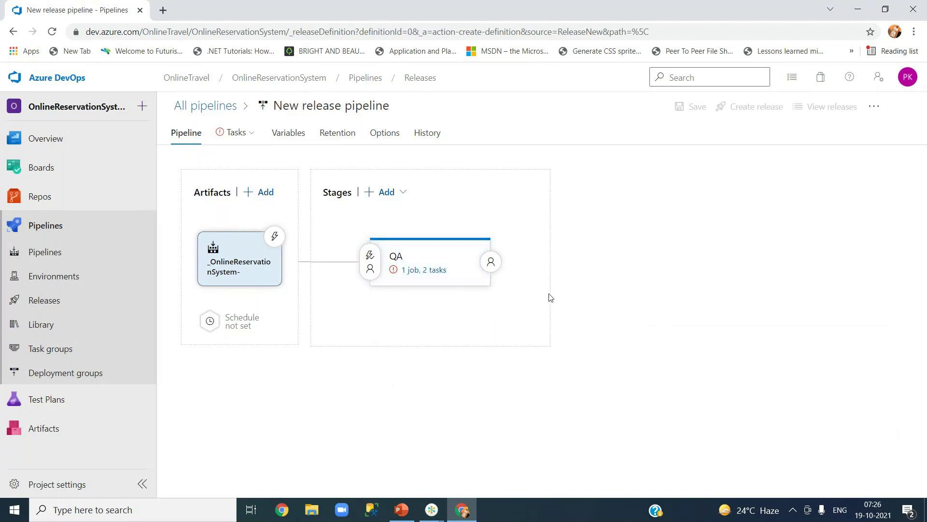
click(423, 274)
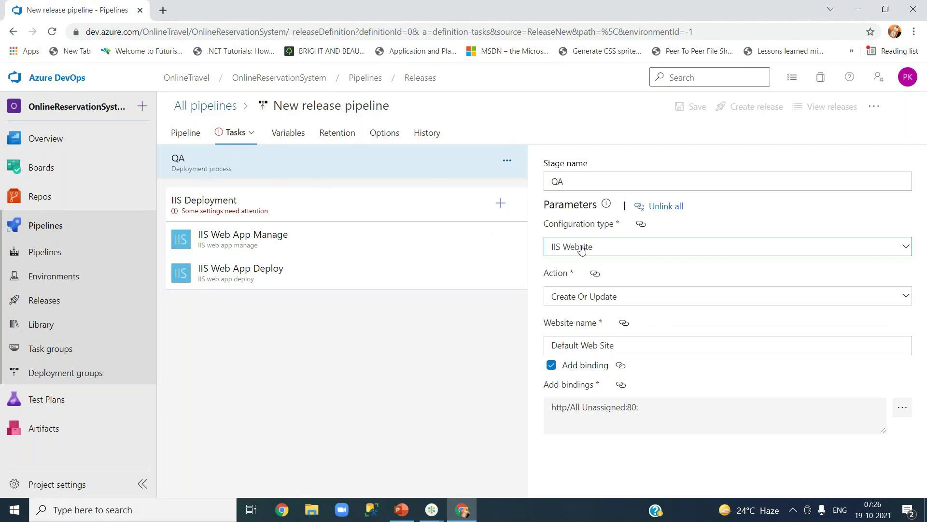
- Keep IIS Website as the QA configuration type, set Action to Create Or Update, and check the Default Web Site name
click(581, 248)
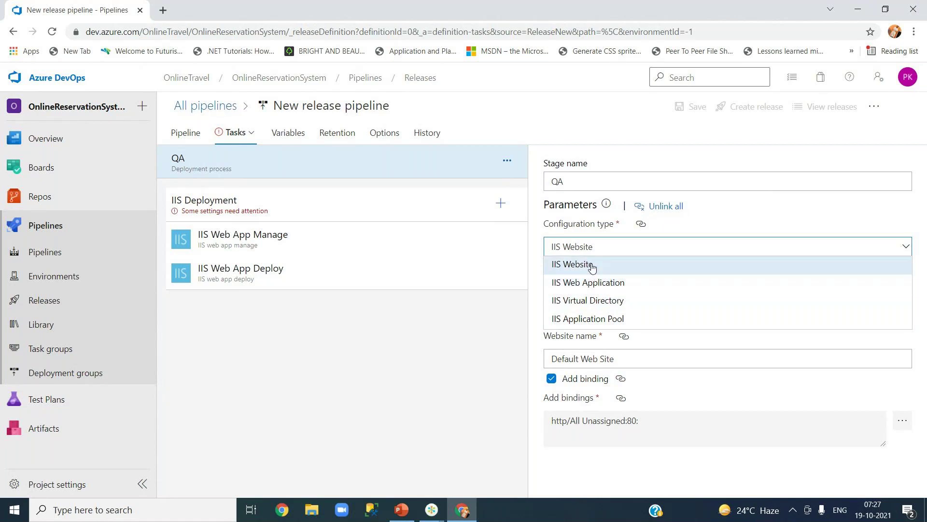
click(592, 268)
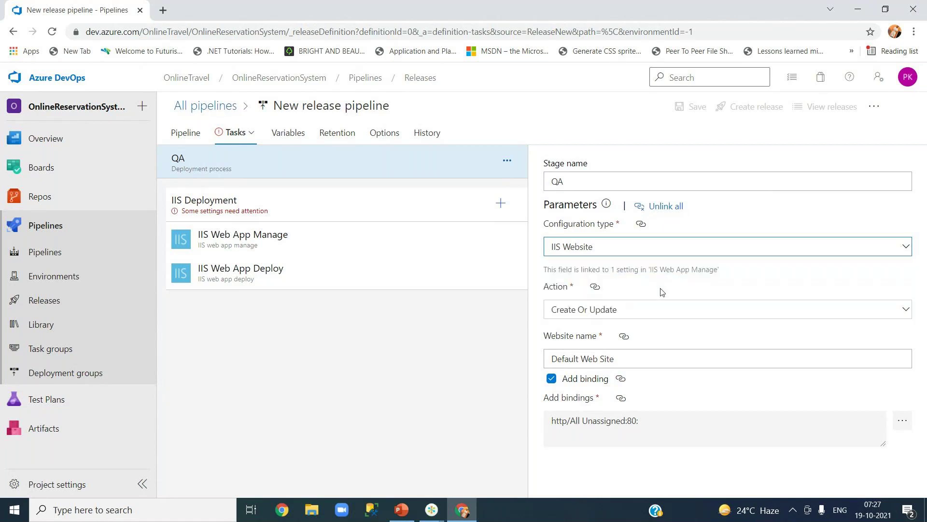
click(641, 250)
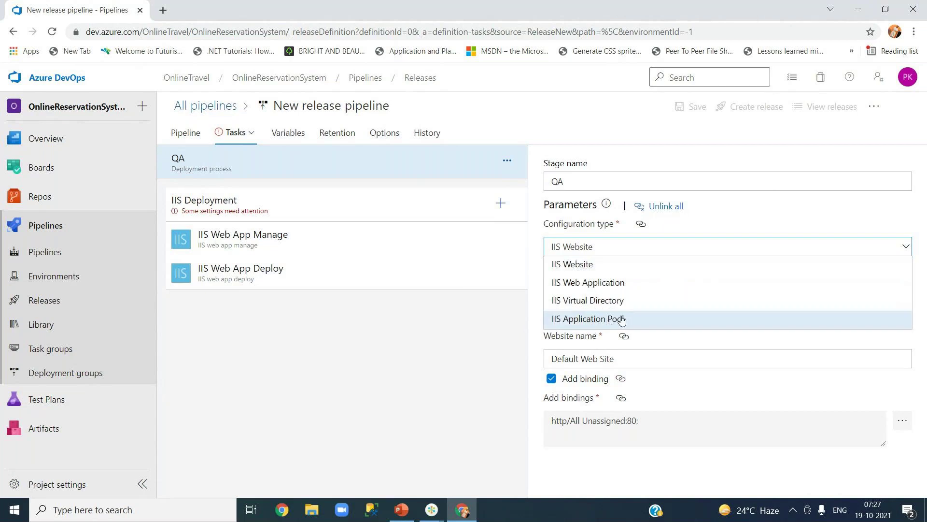
click(696, 166)
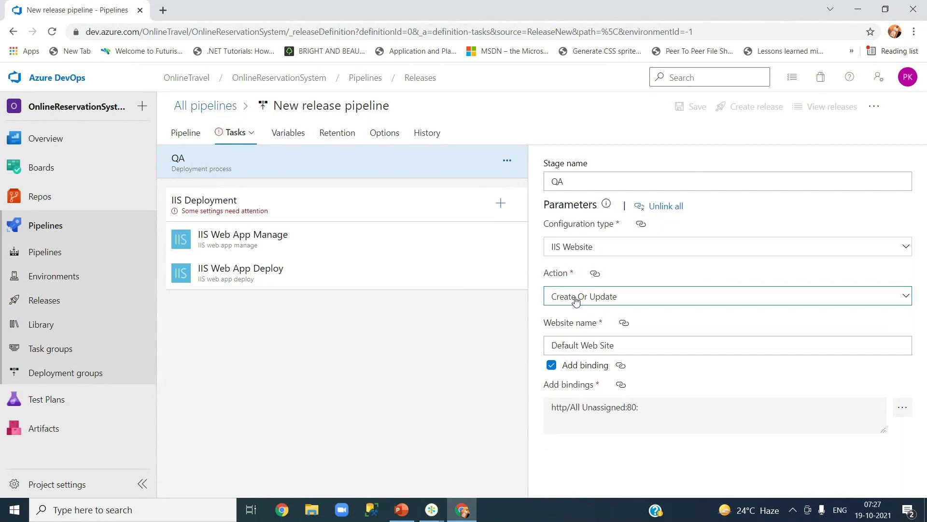
click(576, 300)
click(576, 300)
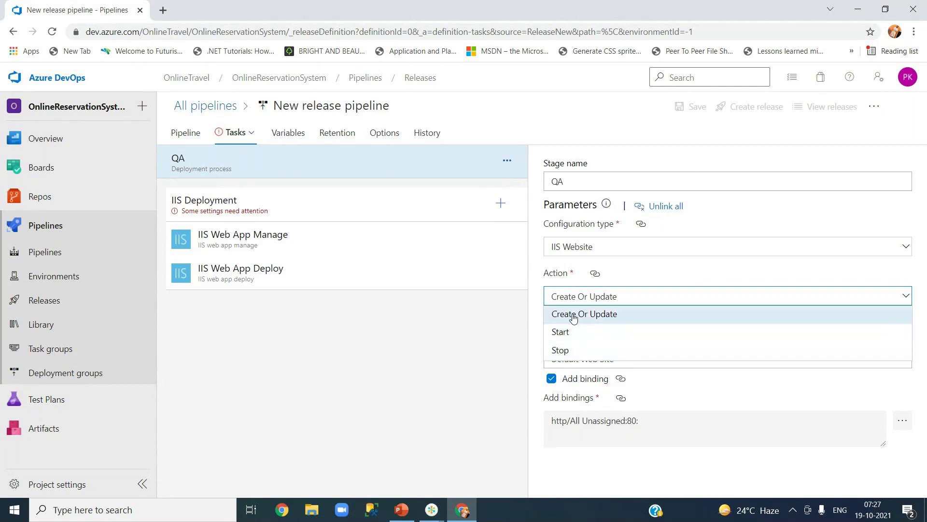
click(574, 315)
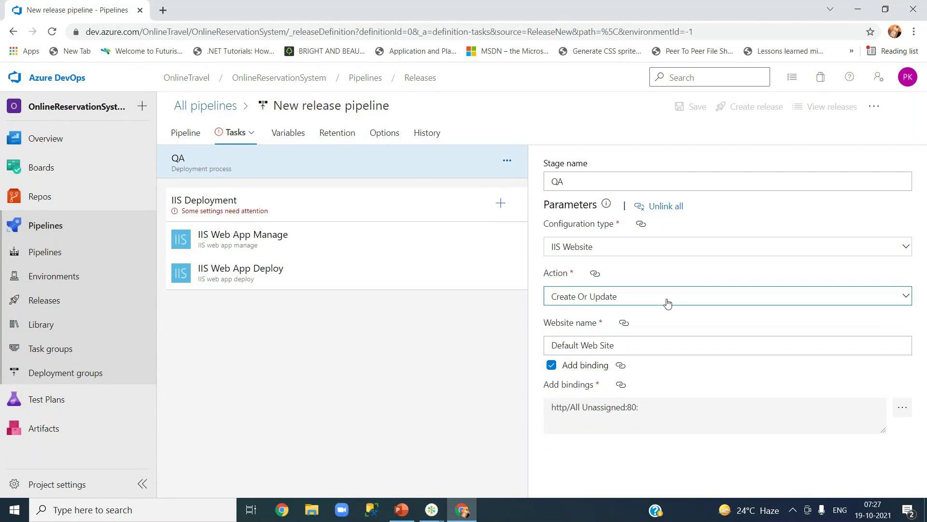
click(579, 345)
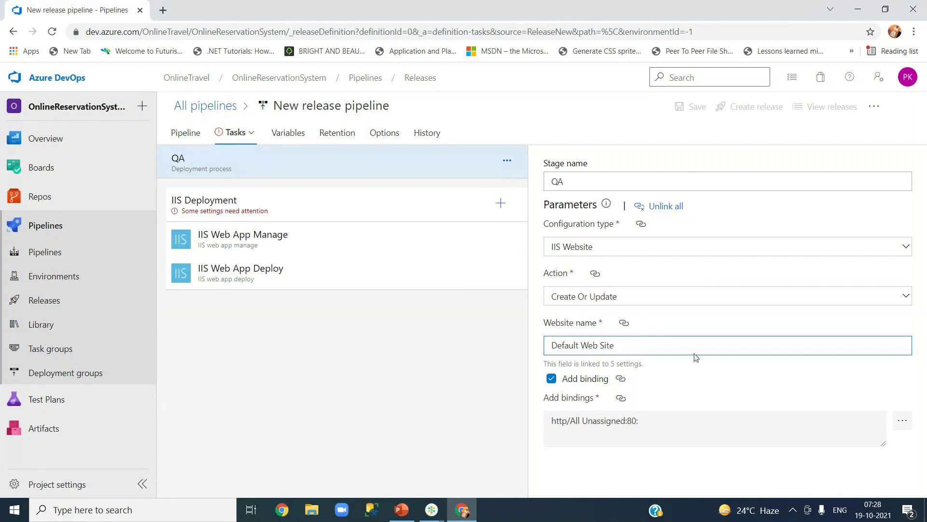
click(677, 378)
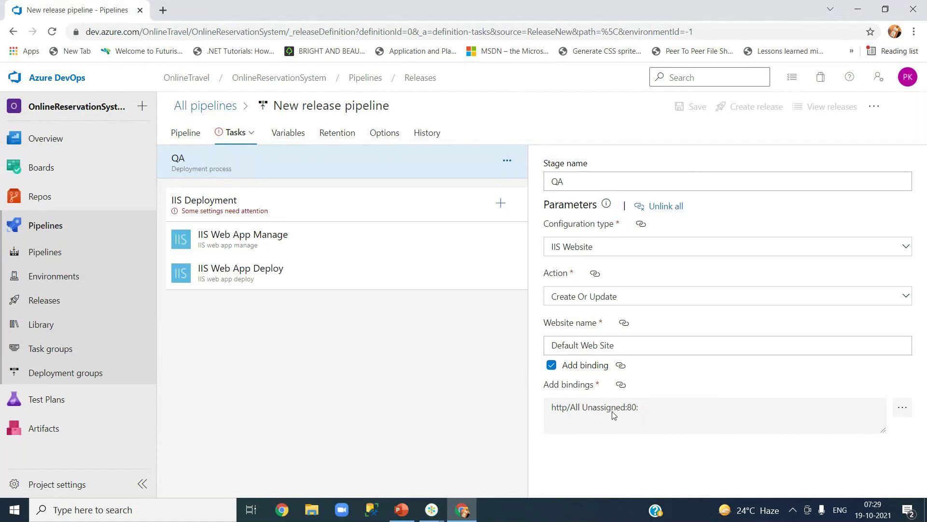
mouse_move(621, 389)
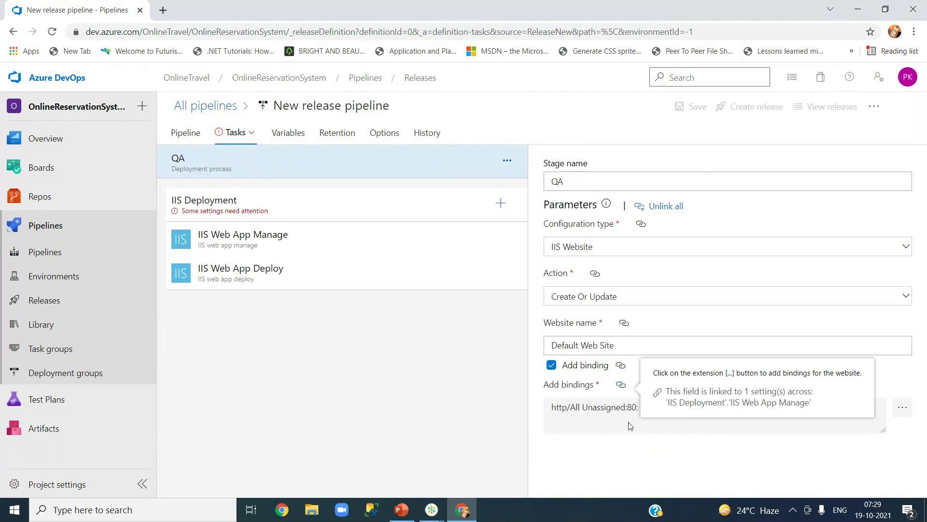
click(902, 411)
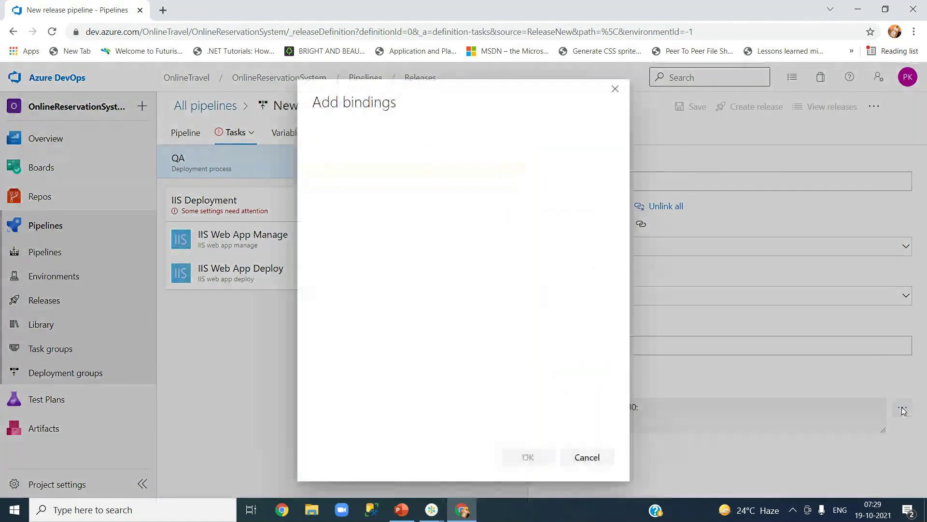
click(458, 170)
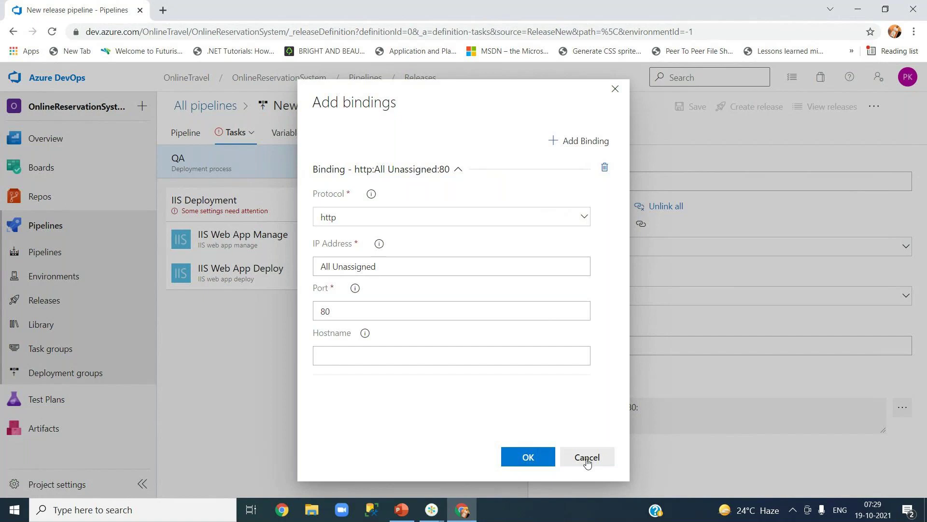
click(584, 218)
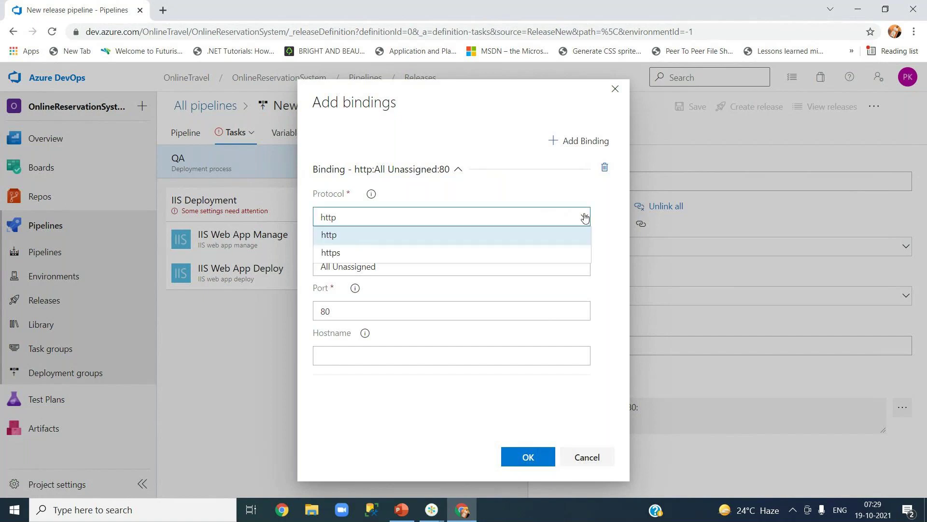
click(585, 217)
click(586, 458)
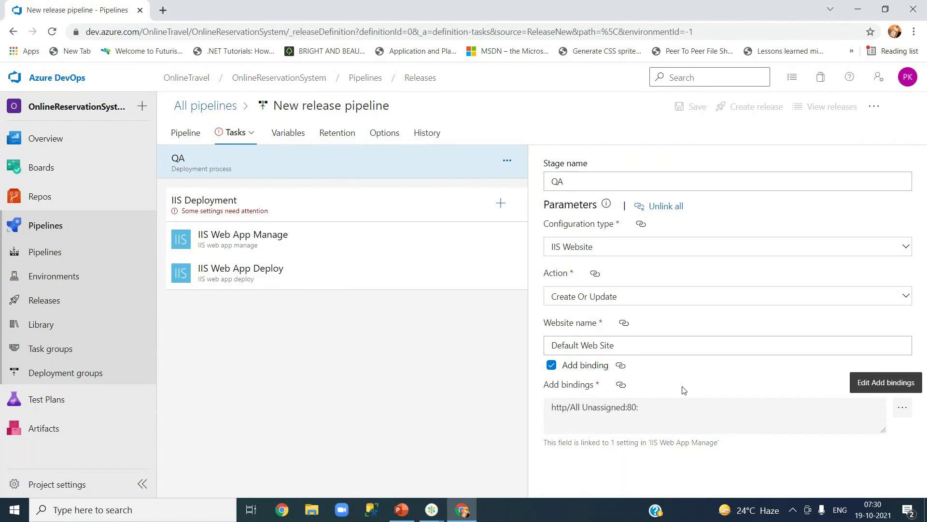
- Launch IIS Manager by searching 'inet' in Windows search
click(124, 511)
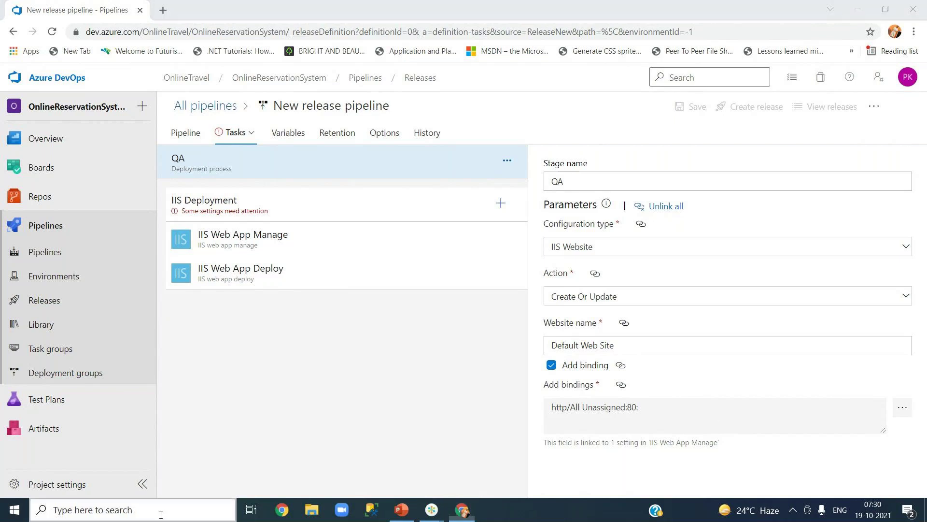
text(inet)
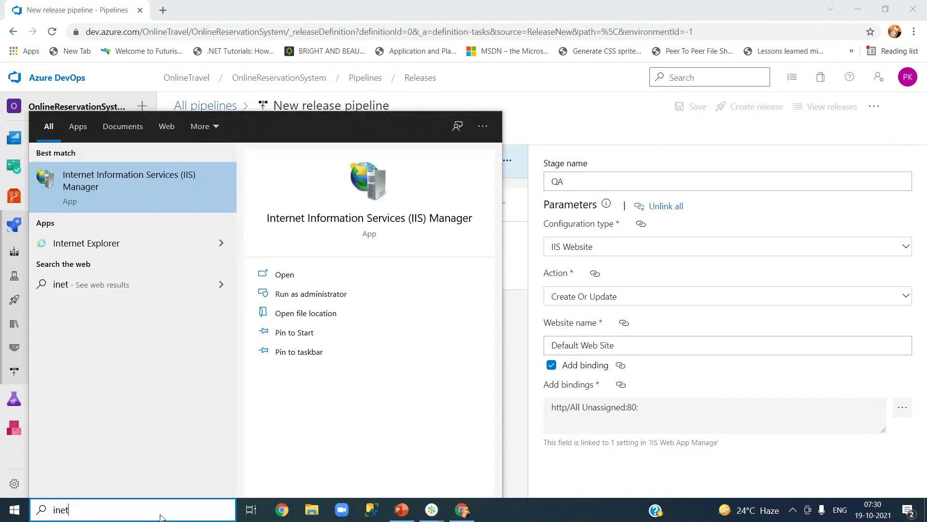
click(128, 186)
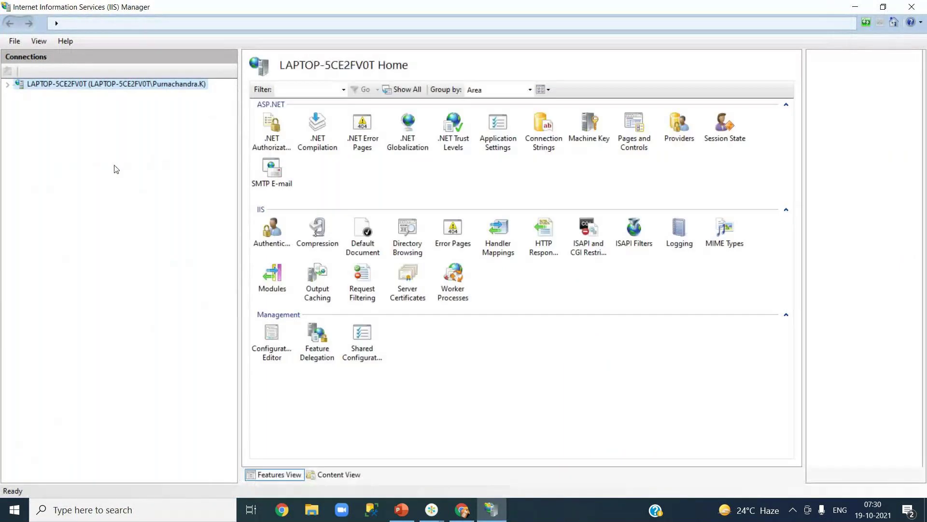
- Expand the server, Sites and Default Web Site to list aspnet_client and YourJourneys
click(7, 85)
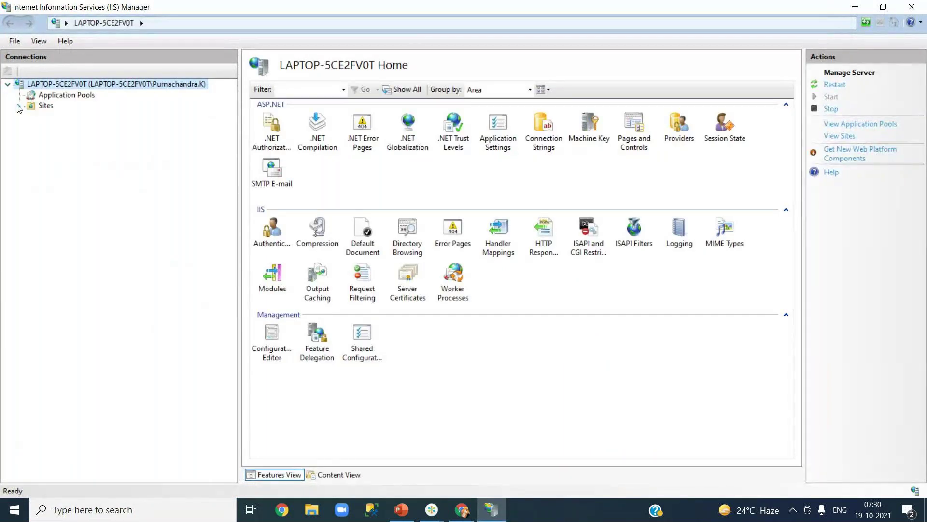
click(16, 105)
click(74, 117)
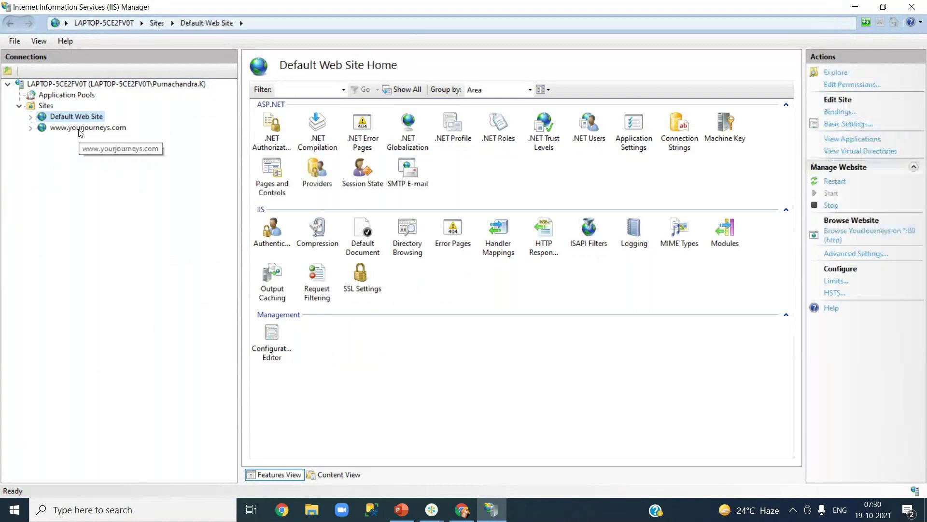
click(80, 128)
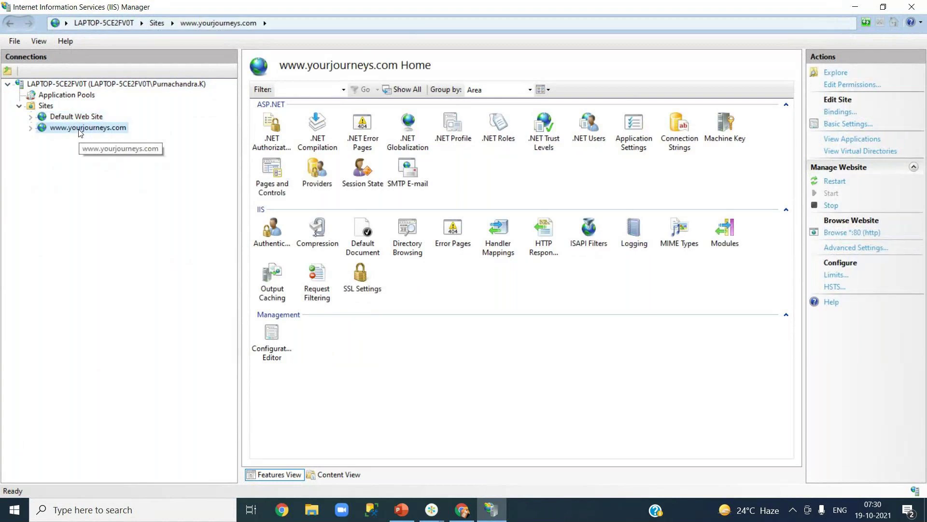
click(68, 117)
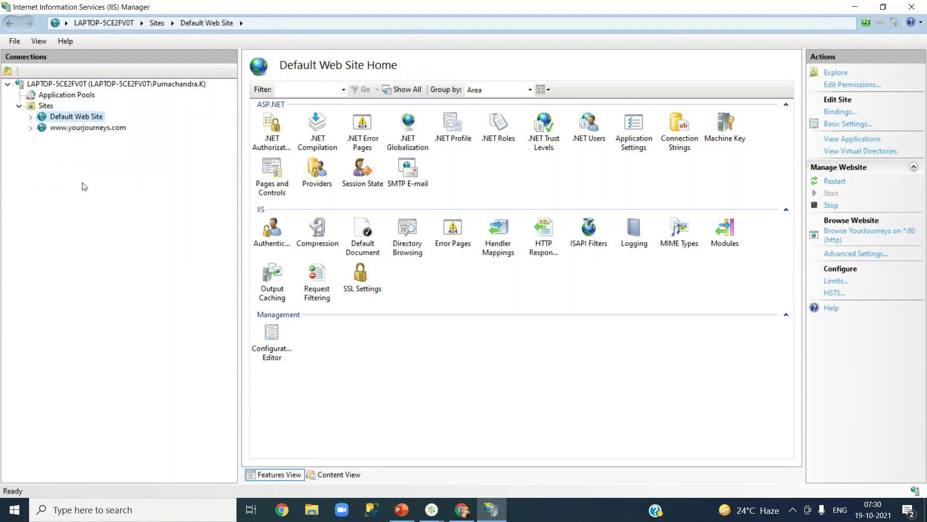
click(30, 116)
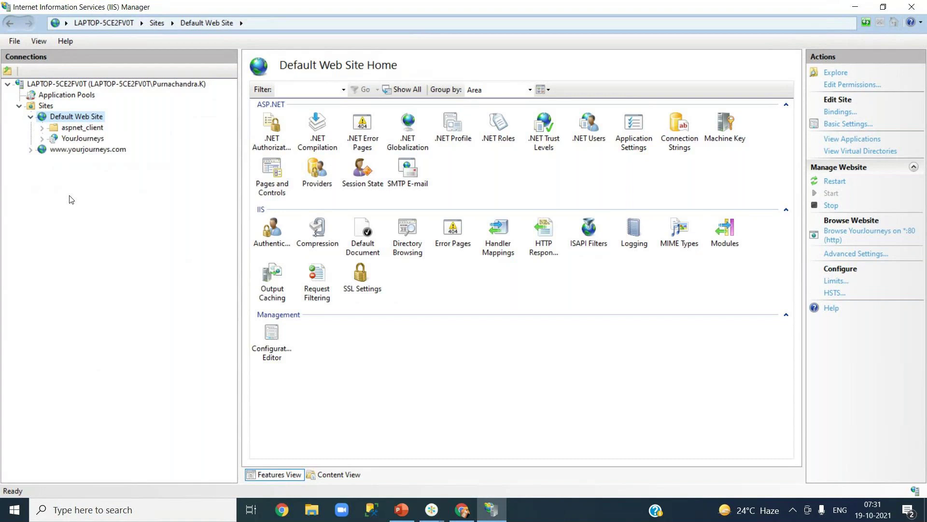
right_click(79, 119)
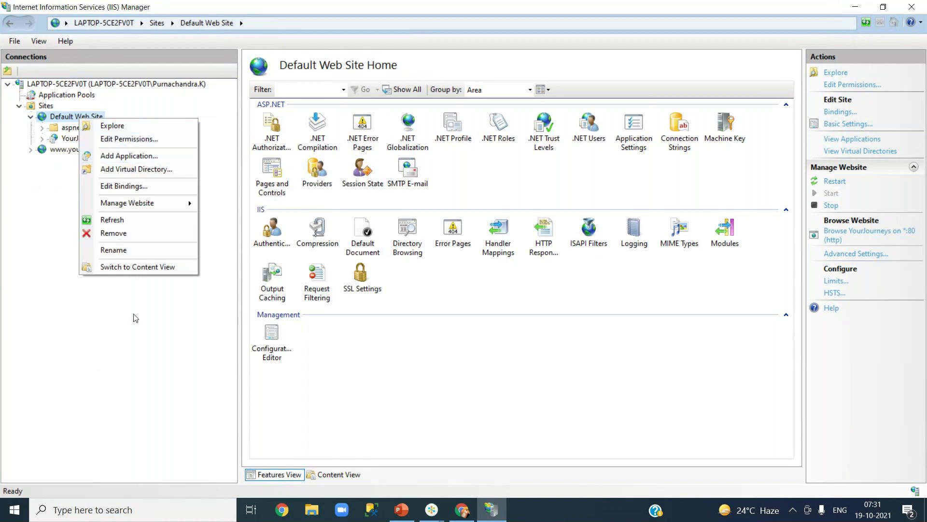
click(137, 328)
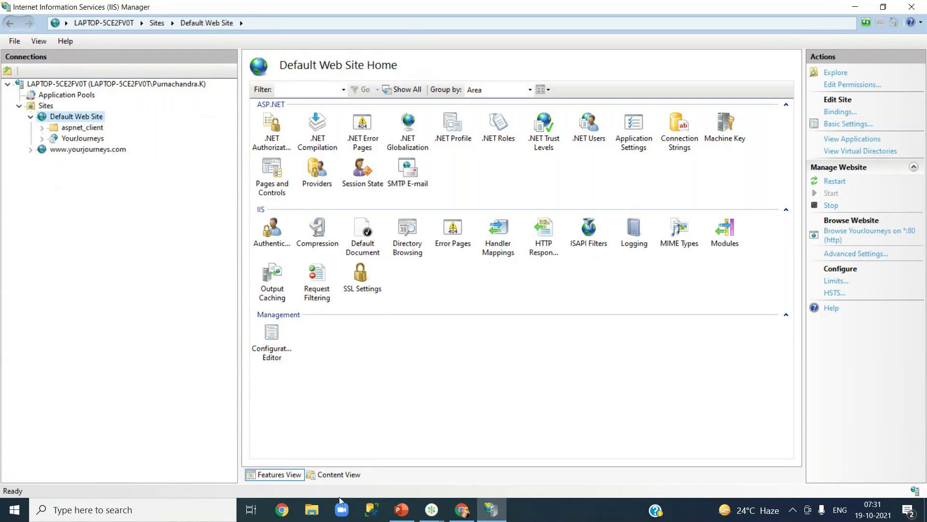
click(312, 511)
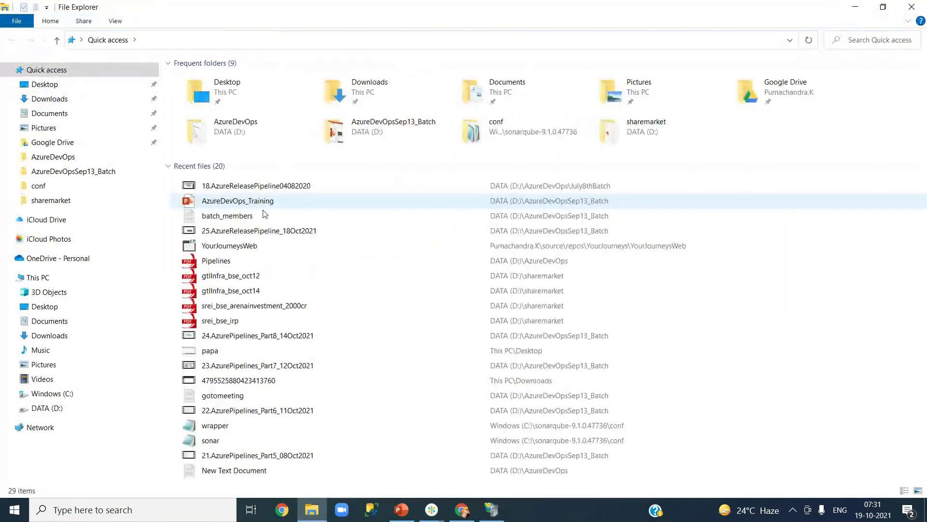
- Go to C:\inetpub\wwwroot and create a new folder named Folder1
click(54, 410)
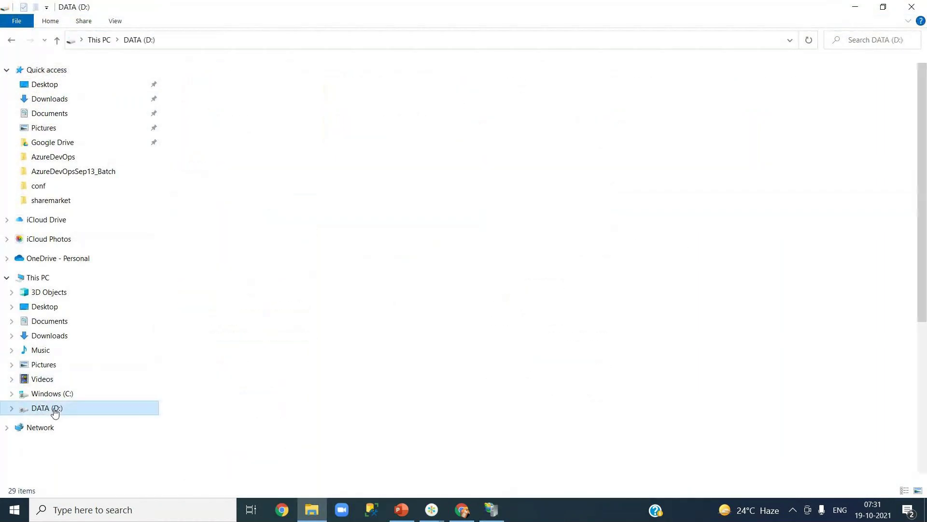
click(52, 394)
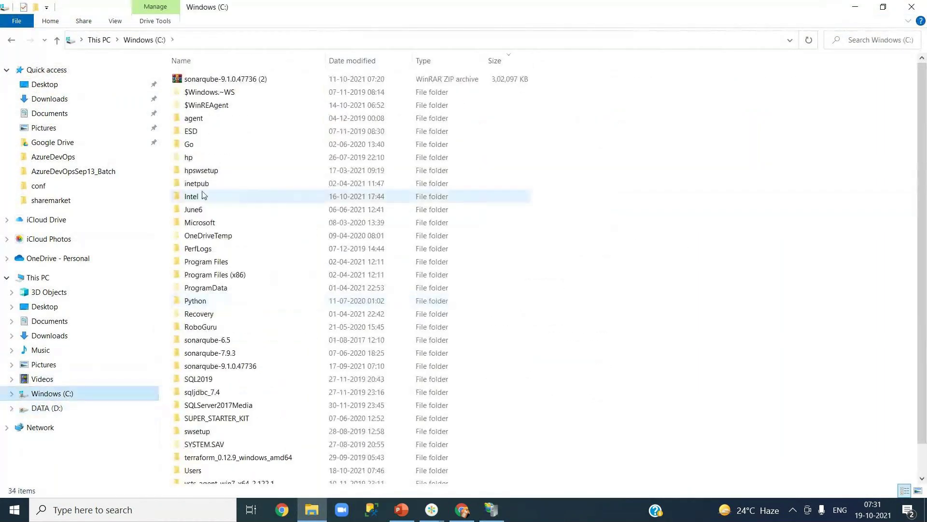
double_click(227, 183)
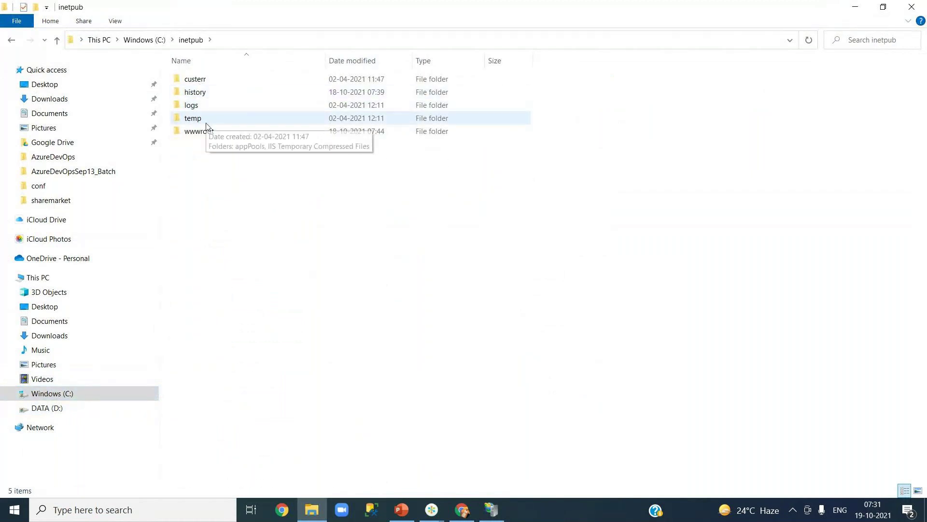
double_click(205, 132)
right_click(308, 220)
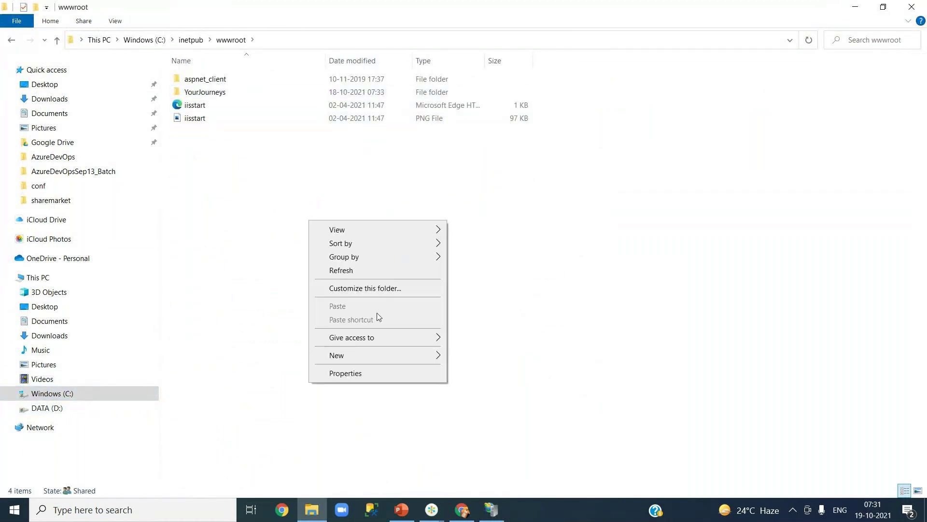
mouse_move(407, 357)
click(476, 357)
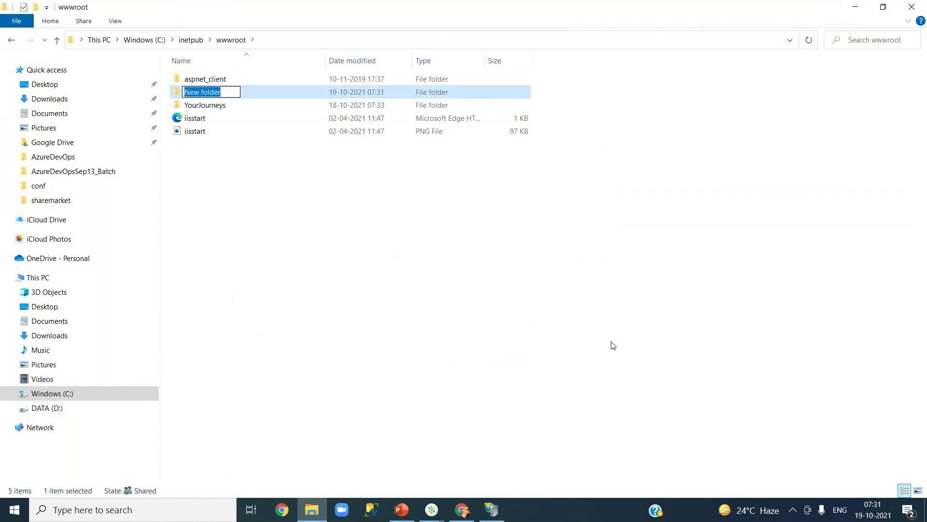
text(F)
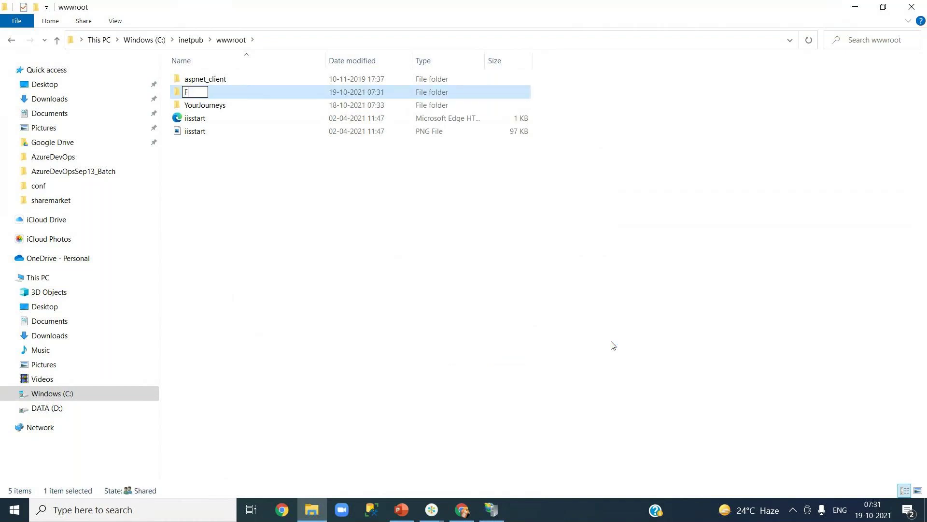
text(older1)
key(Return)
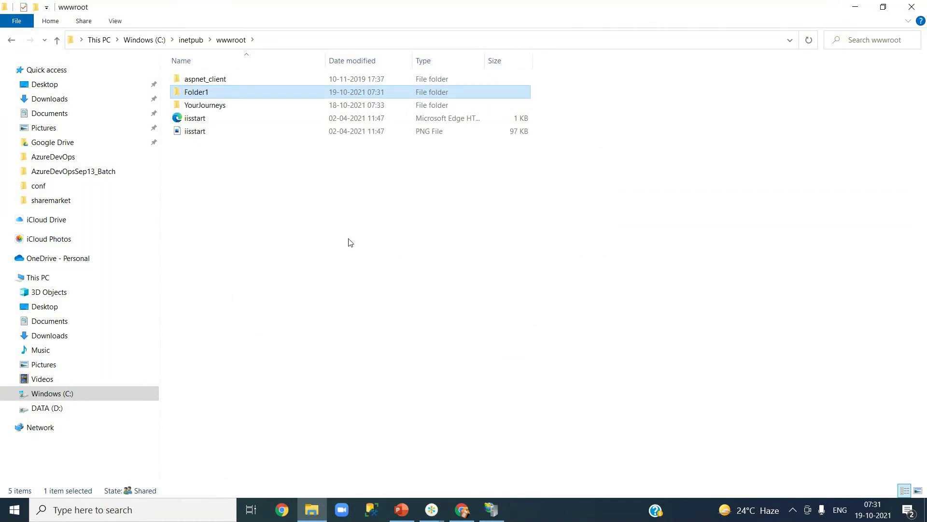
click(342, 242)
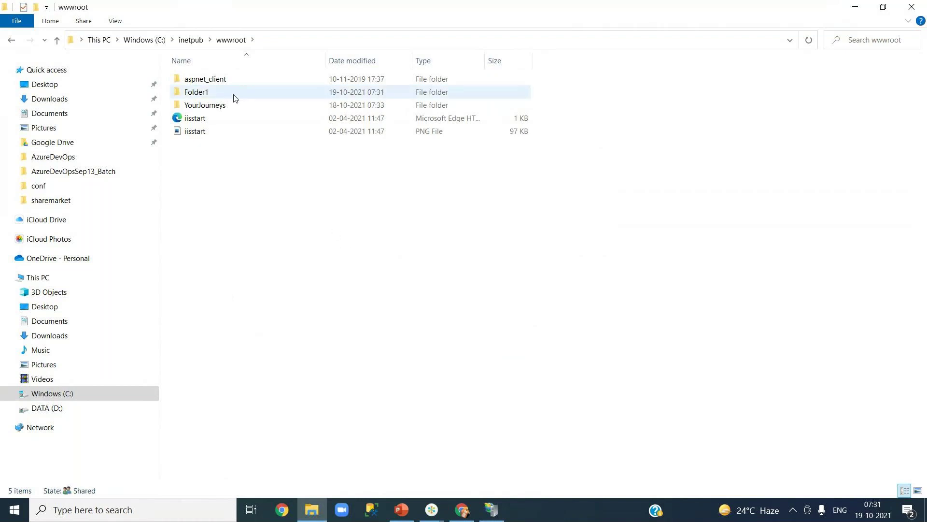
- Refresh Default Web Site in IIS Manager so Folder1 appears, then select Folder1
click(490, 509)
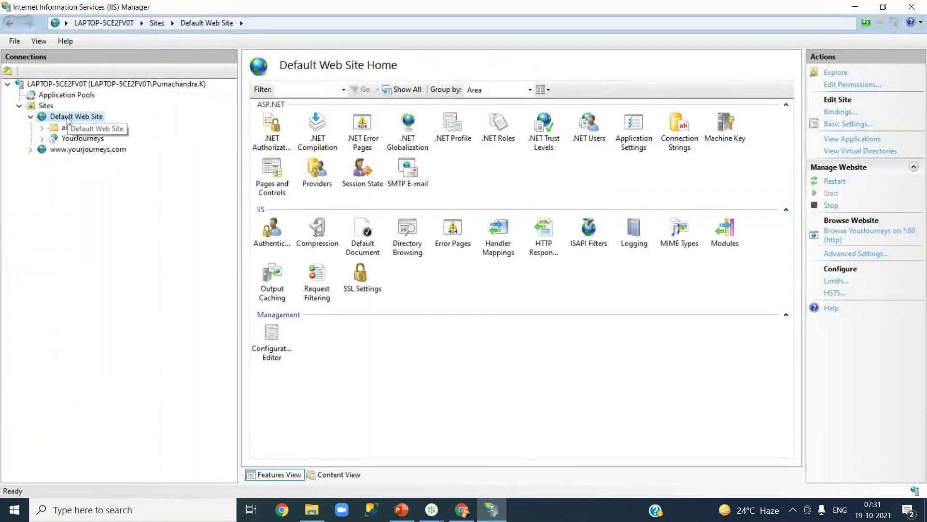
right_click(67, 121)
click(120, 223)
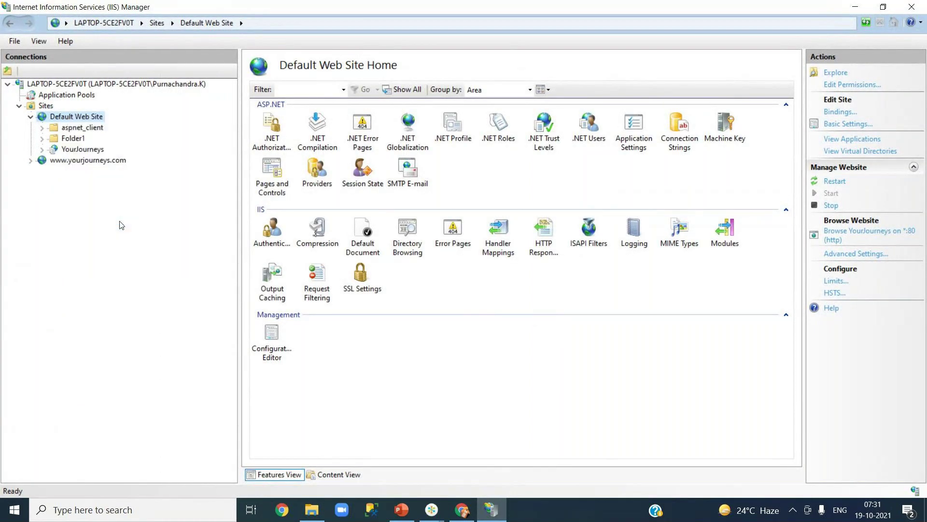
click(74, 139)
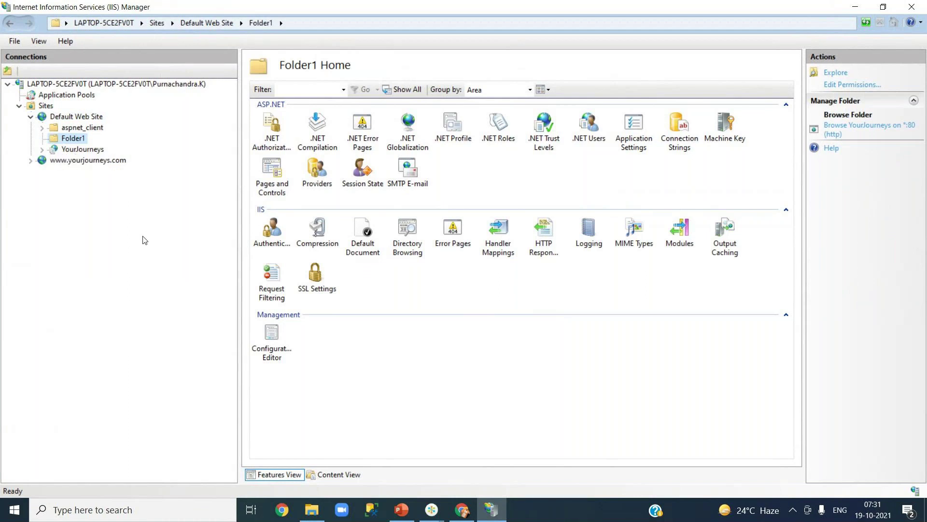
right_click(66, 139)
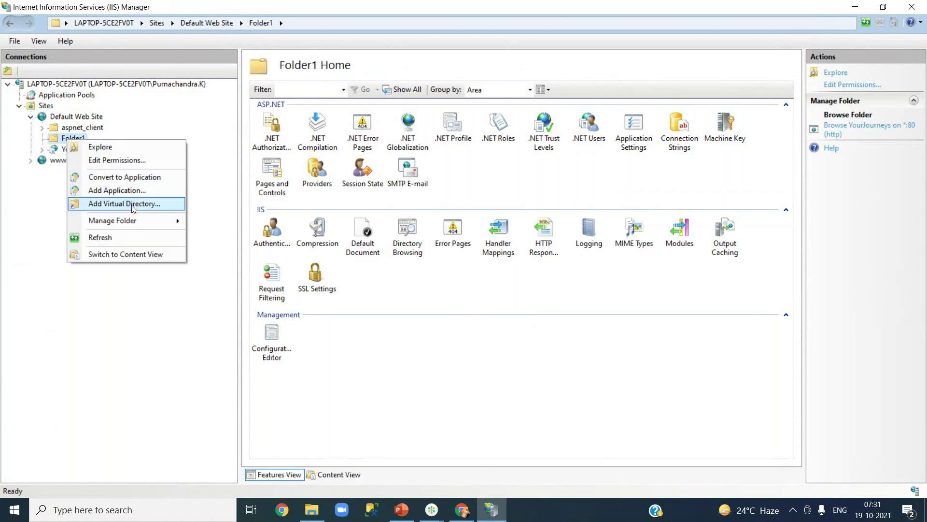
- Add an application 'test' under Folder1 with physical path C:\inetpub\wwwroot\YourJourneys
mouse_move(137, 220)
click(139, 191)
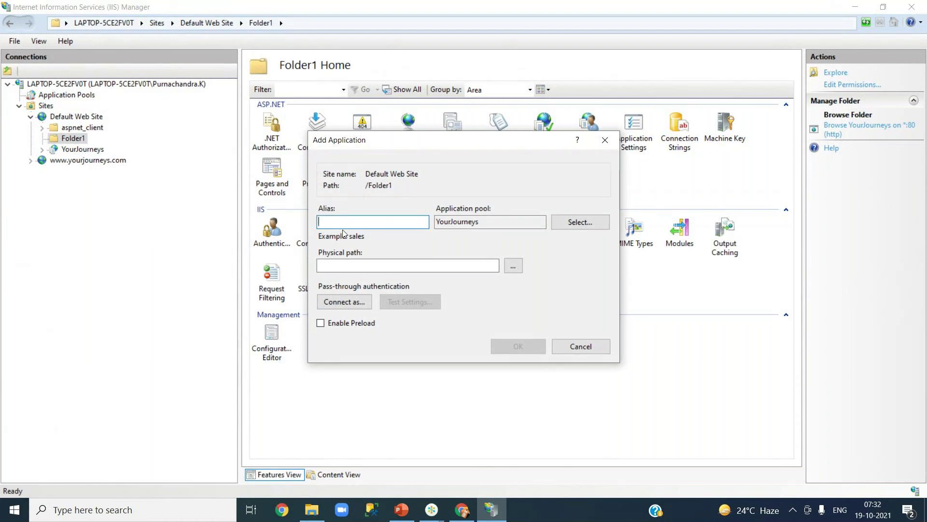
text(test)
click(514, 266)
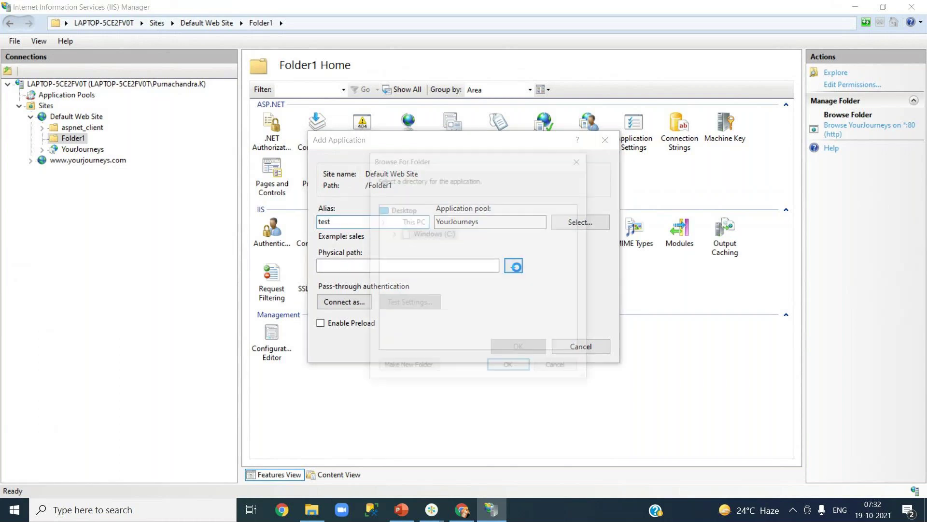
drag(573, 260, 574, 288)
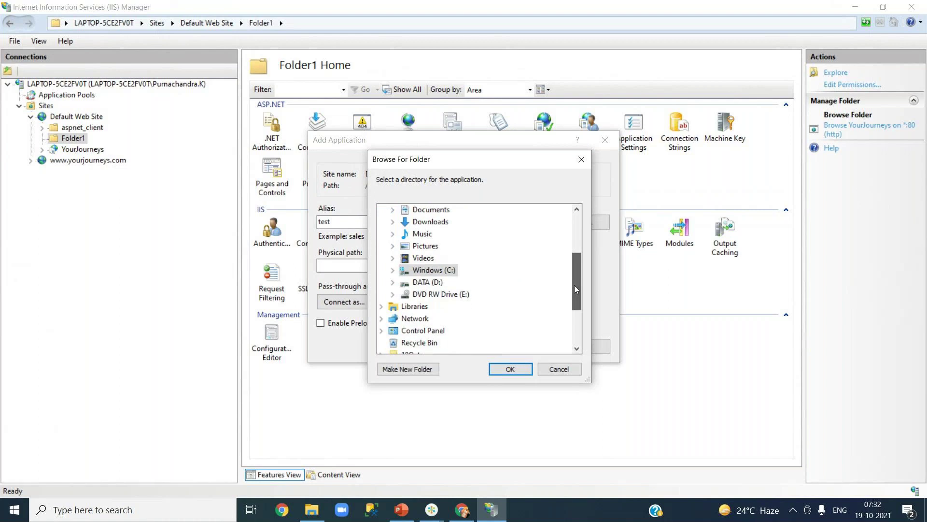
click(393, 270)
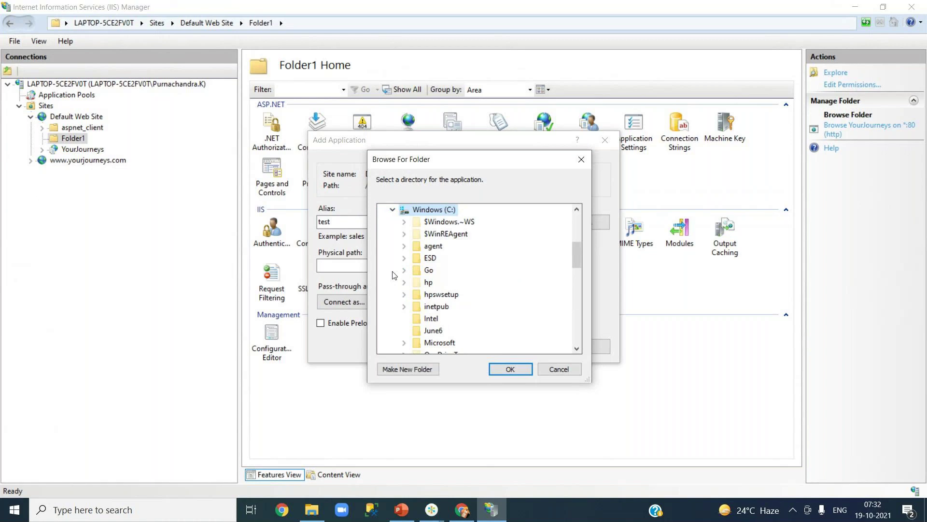
drag(575, 254, 574, 269)
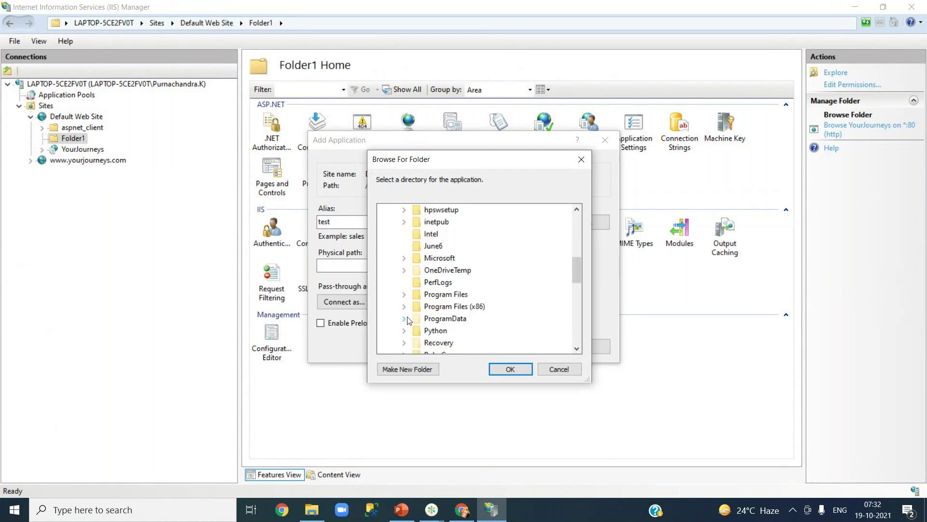
click(404, 221)
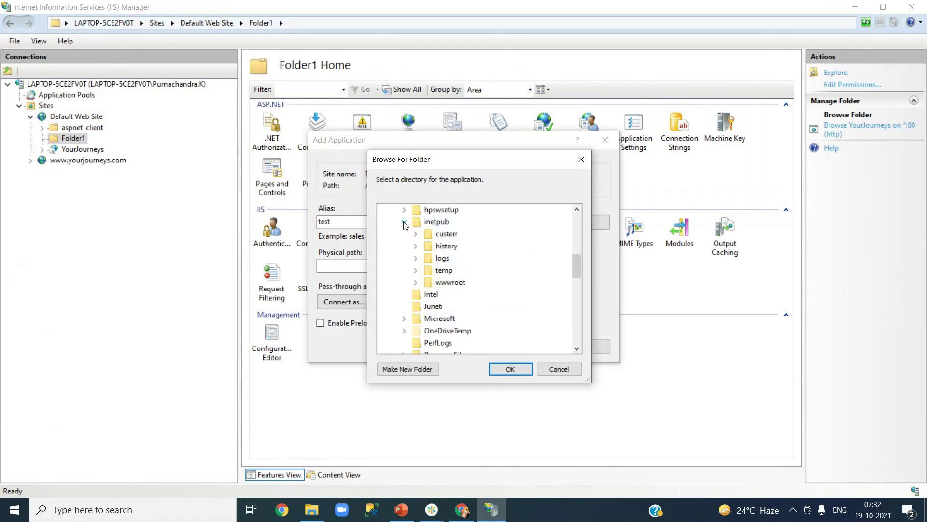
click(416, 283)
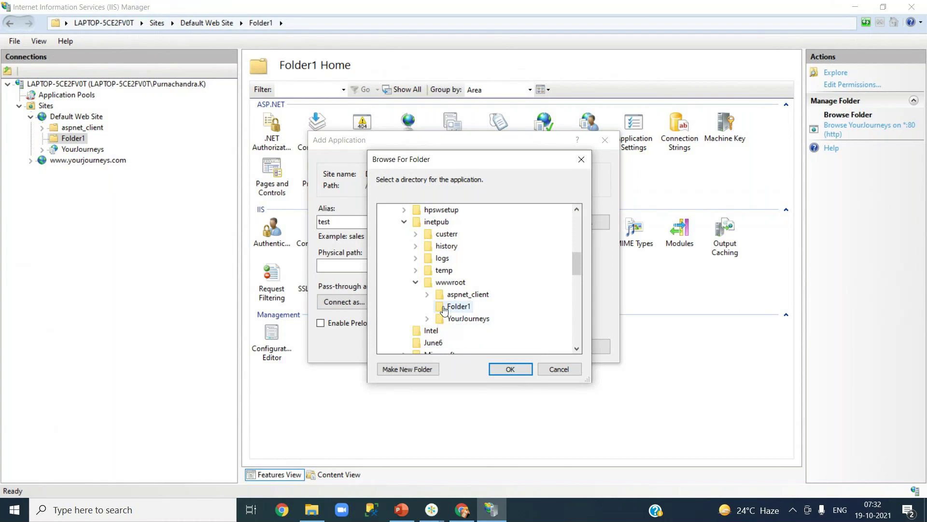
click(466, 319)
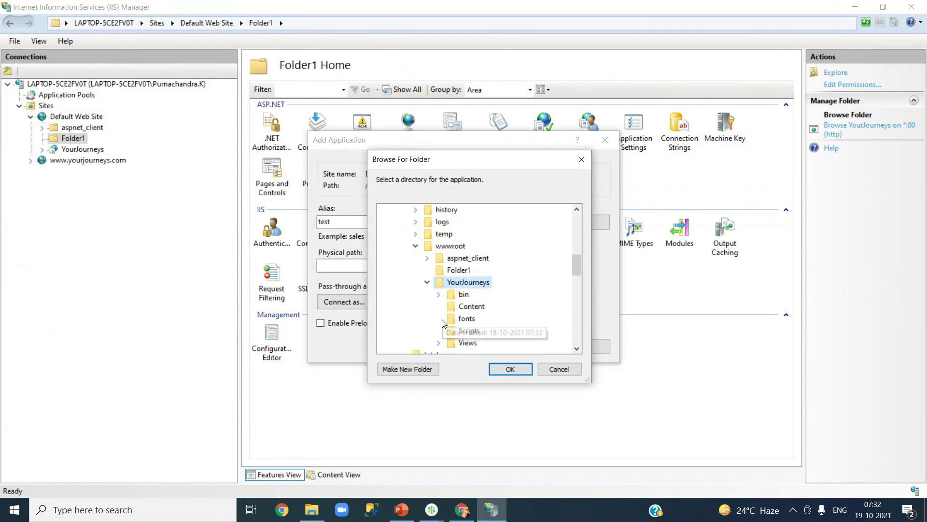
click(507, 370)
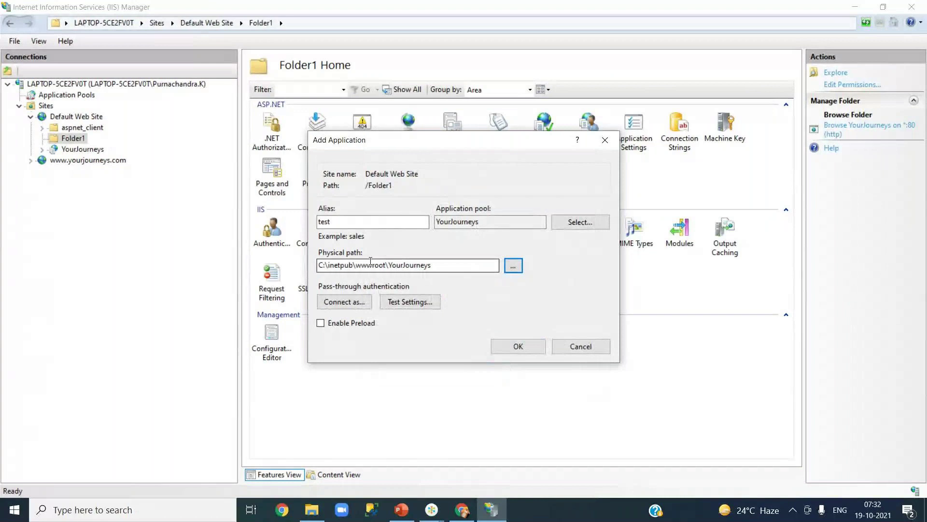
click(518, 353)
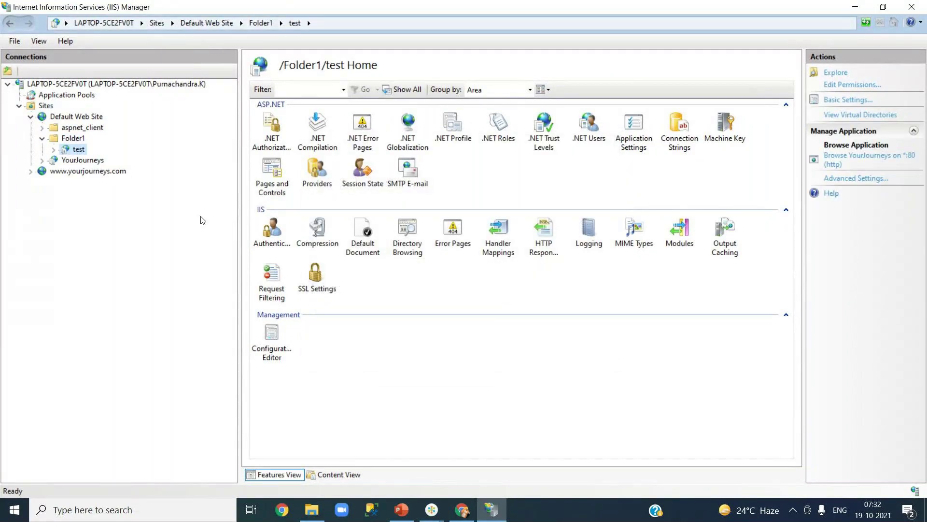
- Browse the test application, which returns 'This site can't be reached'
right_click(80, 150)
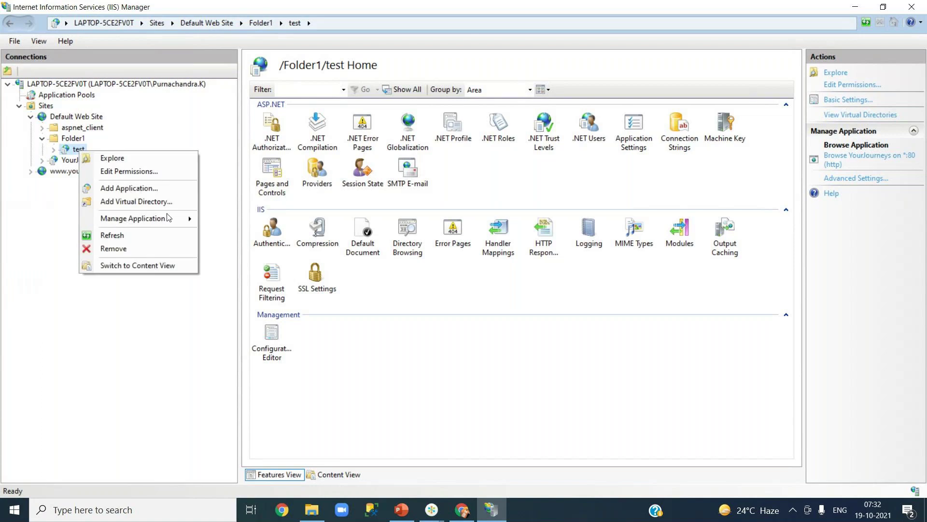
mouse_move(169, 218)
click(231, 218)
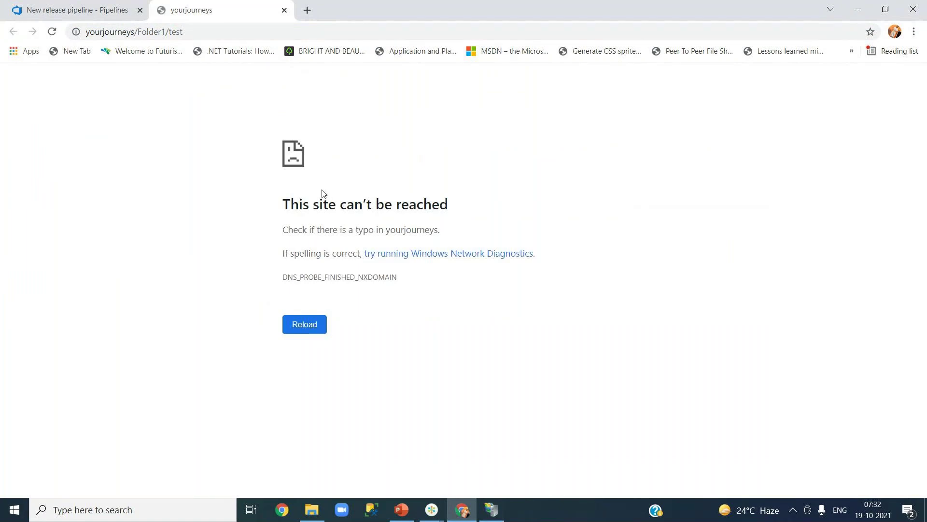
- Close the failed yourjourneys tab and return to the QA stage parameters
click(285, 10)
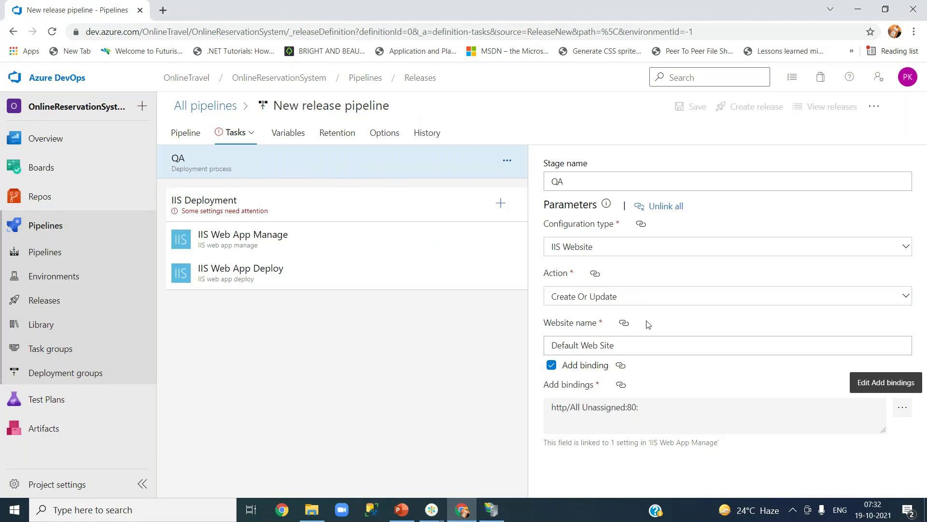
click(261, 167)
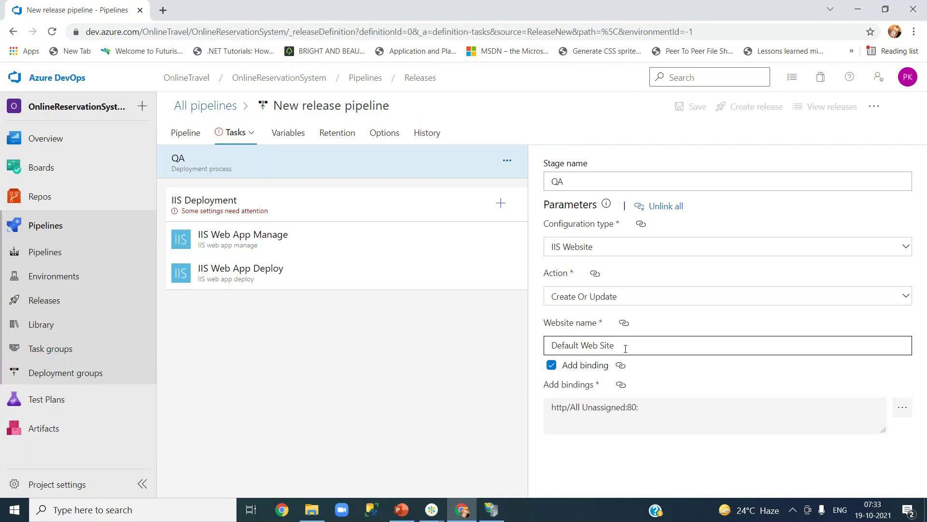
- Bring IIS Manager back to the front at the /Folder1/test application
click(492, 509)
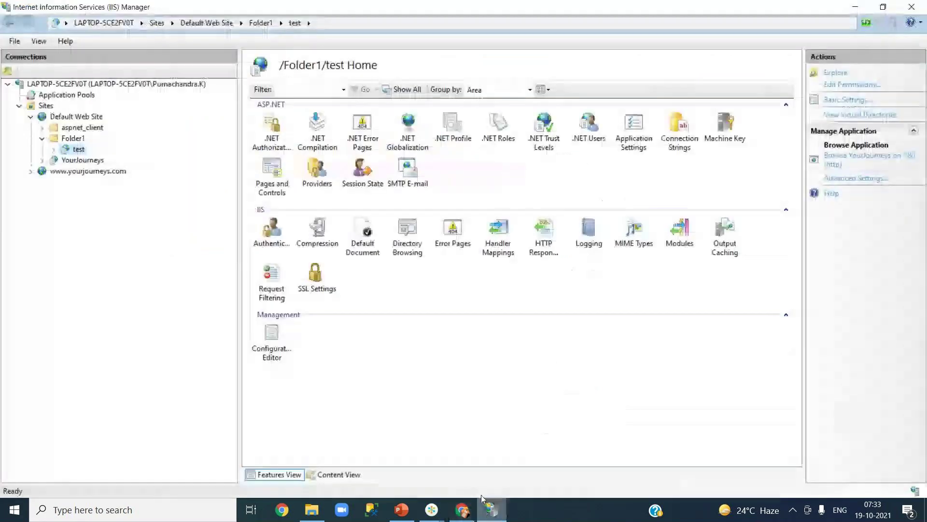
click(92, 118)
click(103, 172)
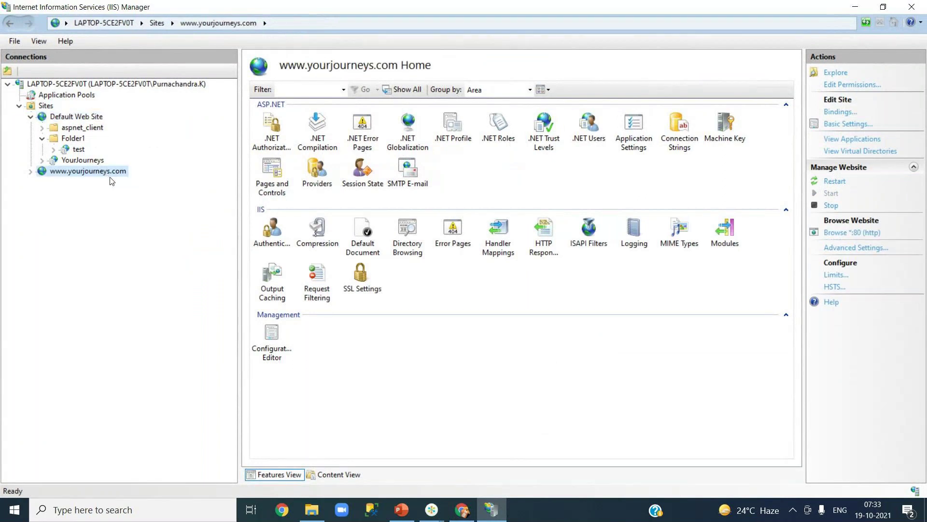
click(79, 118)
click(74, 176)
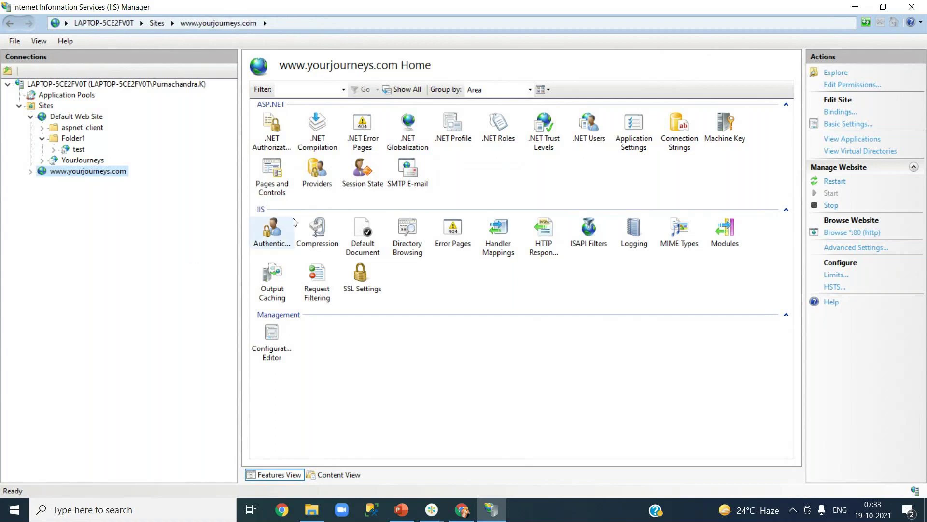
click(854, 7)
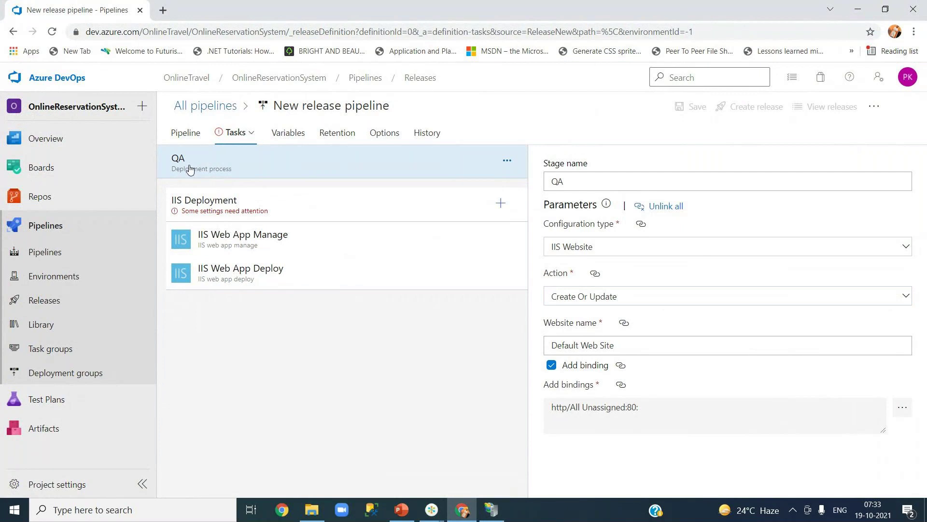
- Review the IIS Web App Manage and Deploy tasks and the QA Website name parameter
click(221, 251)
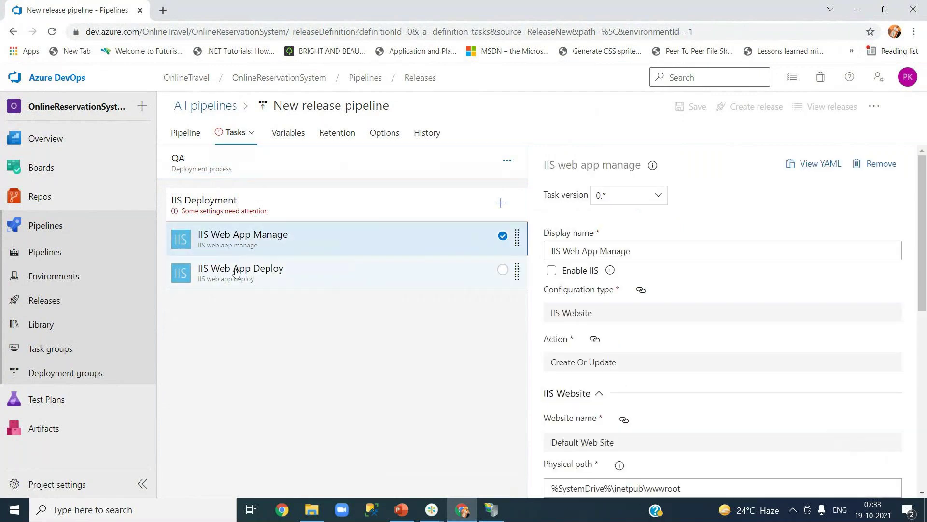
click(241, 271)
click(240, 252)
click(244, 275)
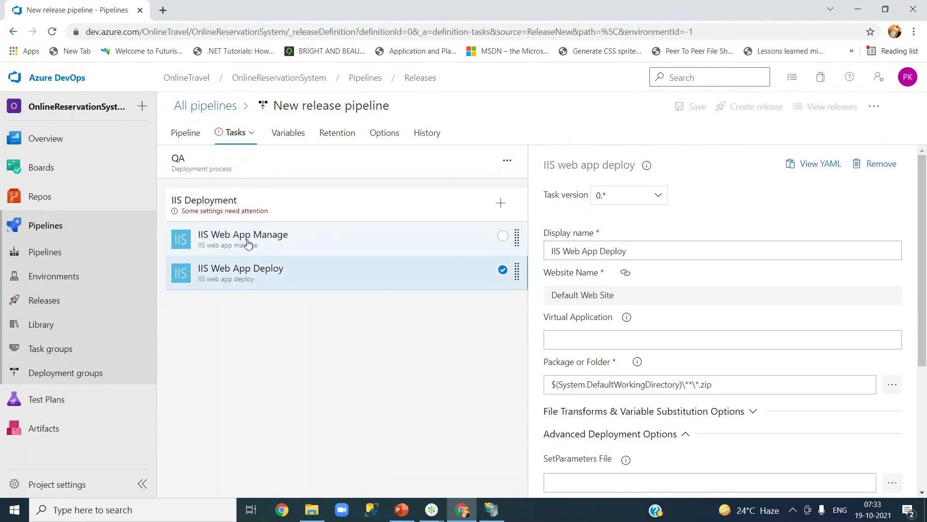
click(234, 203)
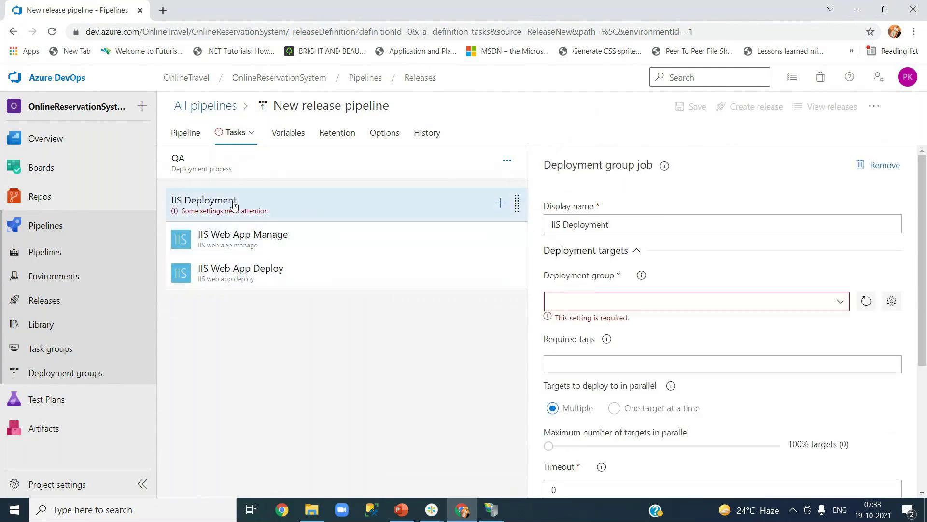
click(229, 166)
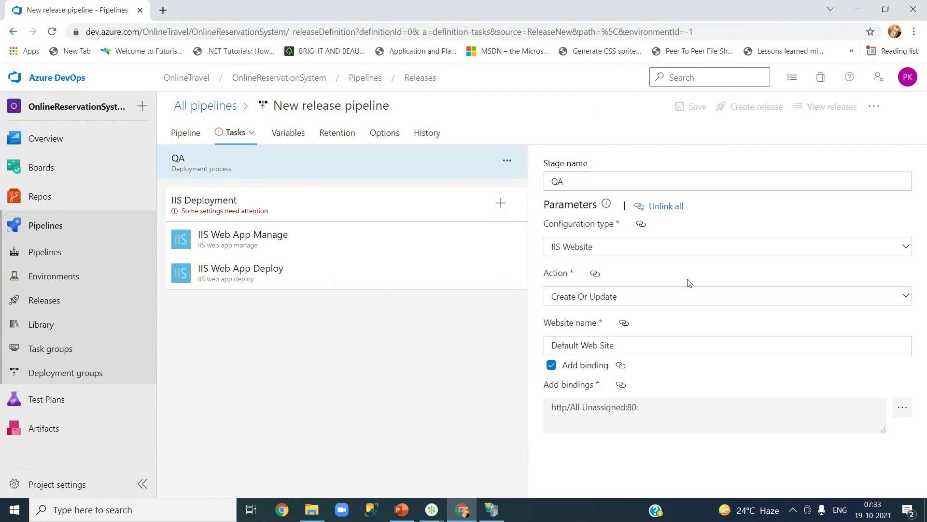
click(613, 348)
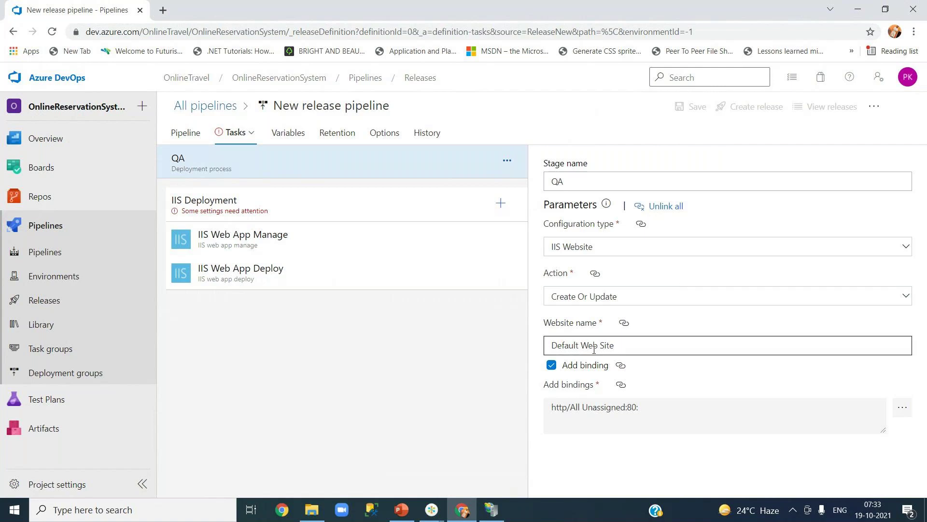
click(264, 214)
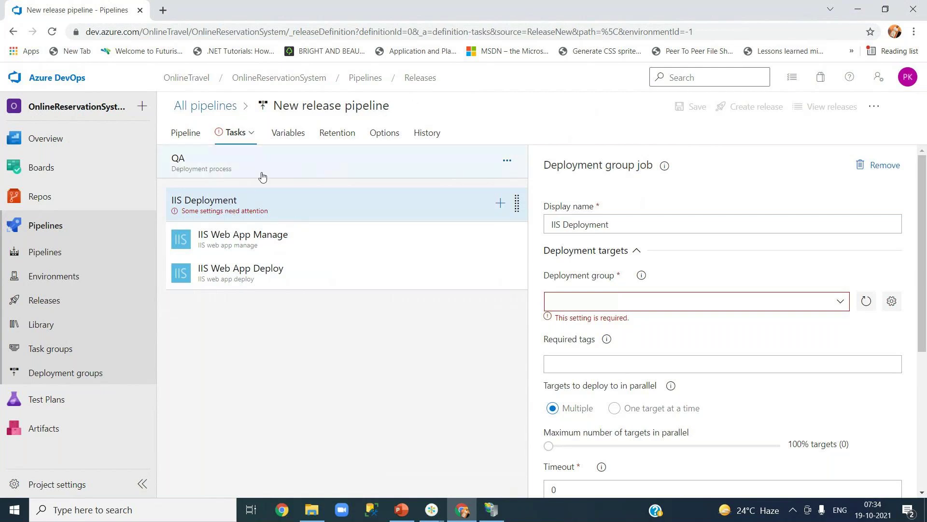
- Rename the release pipeline to YourJourneys and focus the IIS Deployment job's Deployment group field
click(371, 109)
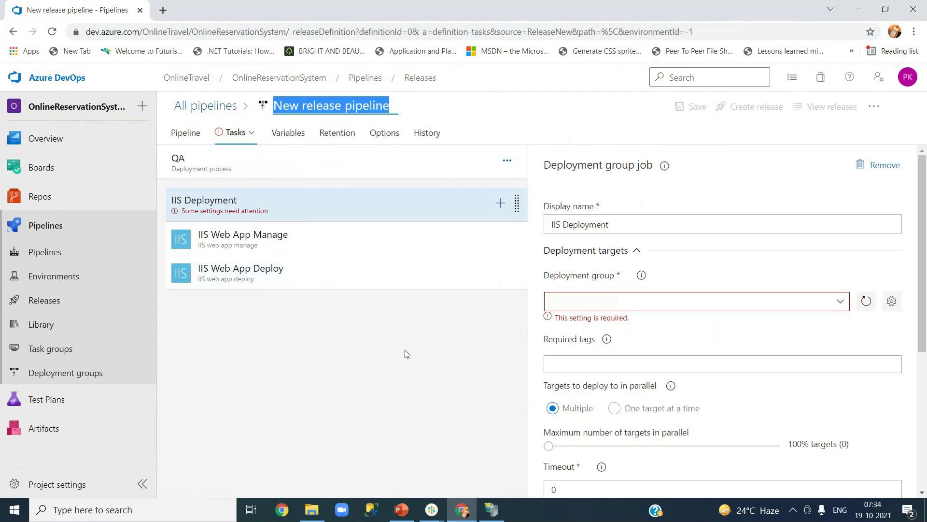
text(YourJourneys)
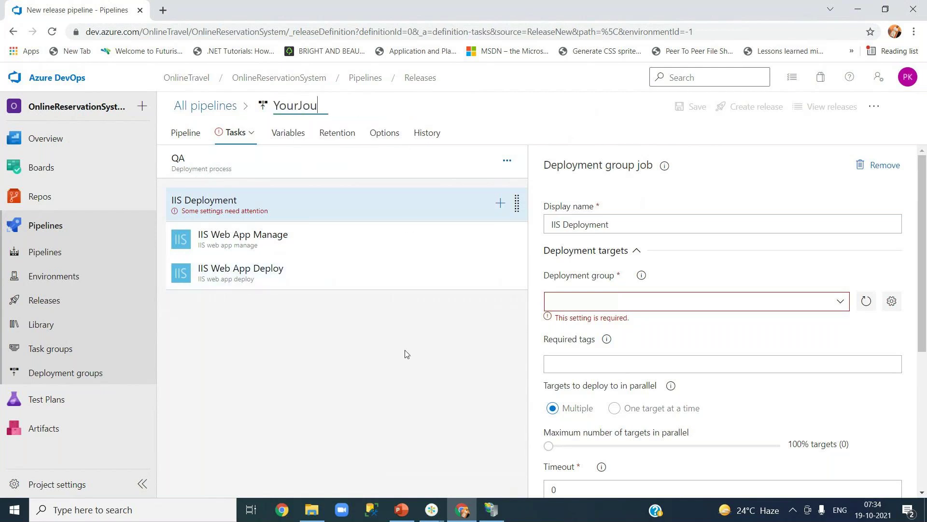
click(419, 362)
click(843, 307)
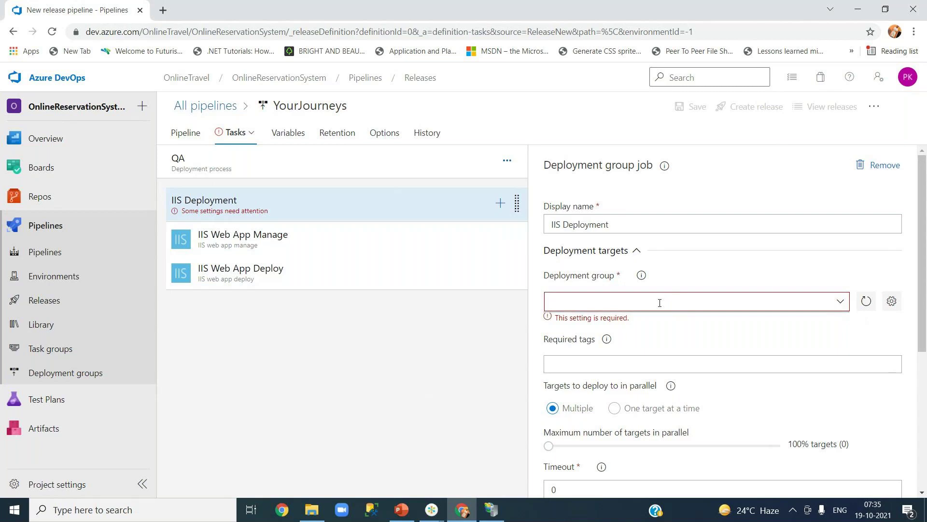
click(552, 301)
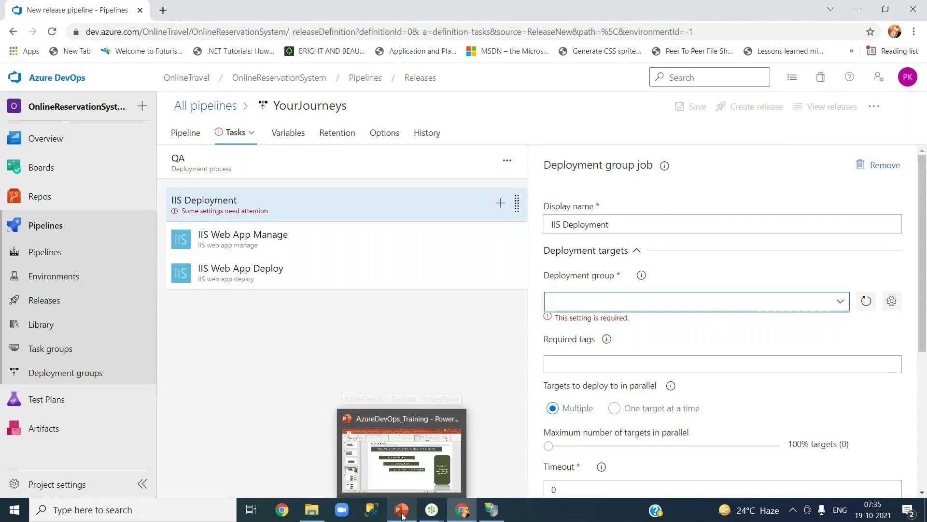
- Launch Paint from Windows Search by typing mspa, opening a blank Untitled canvas
click(170, 510)
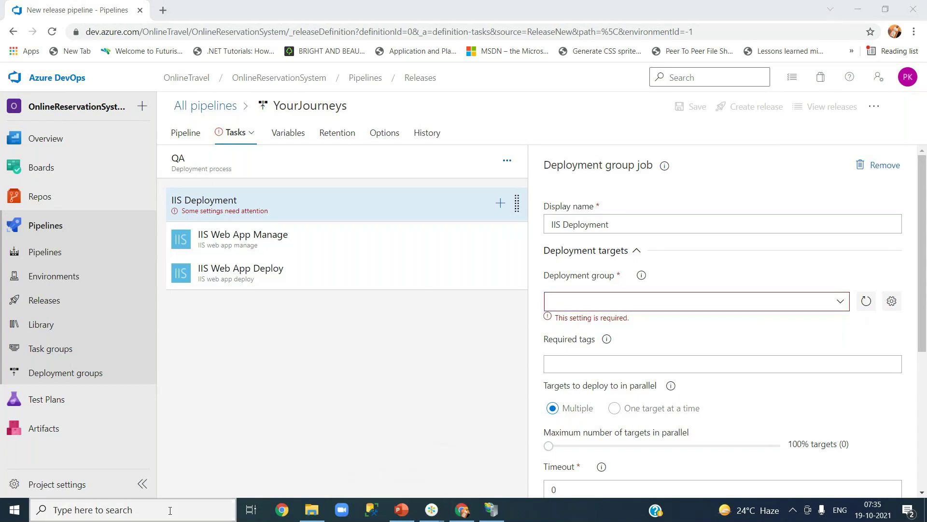
text(ms)
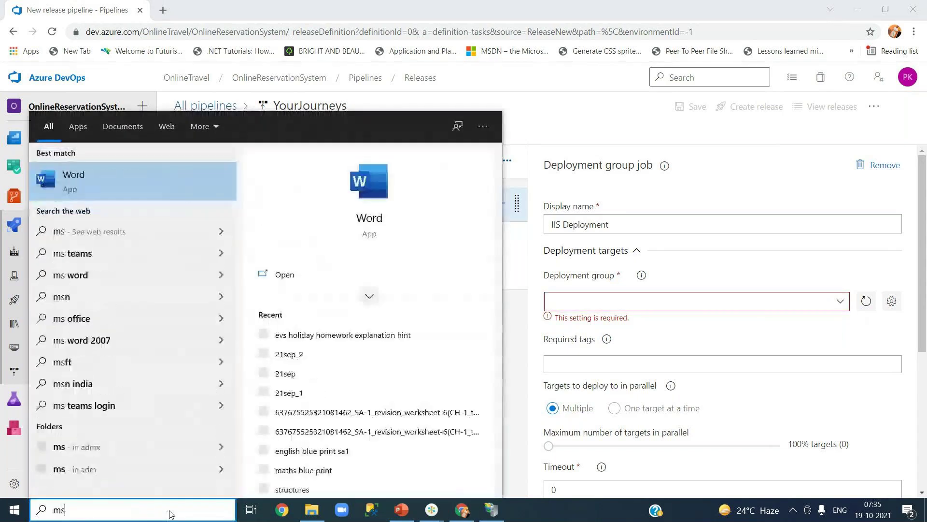
text(pa)
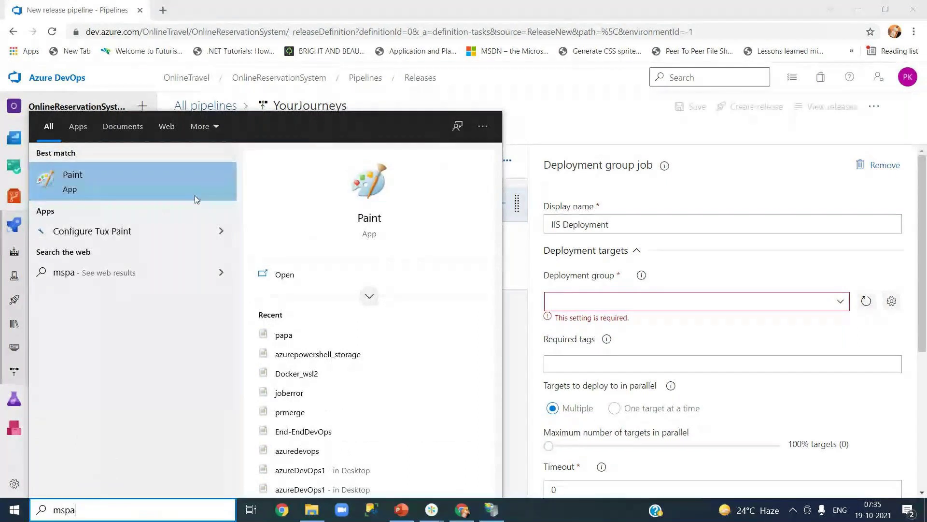
click(181, 179)
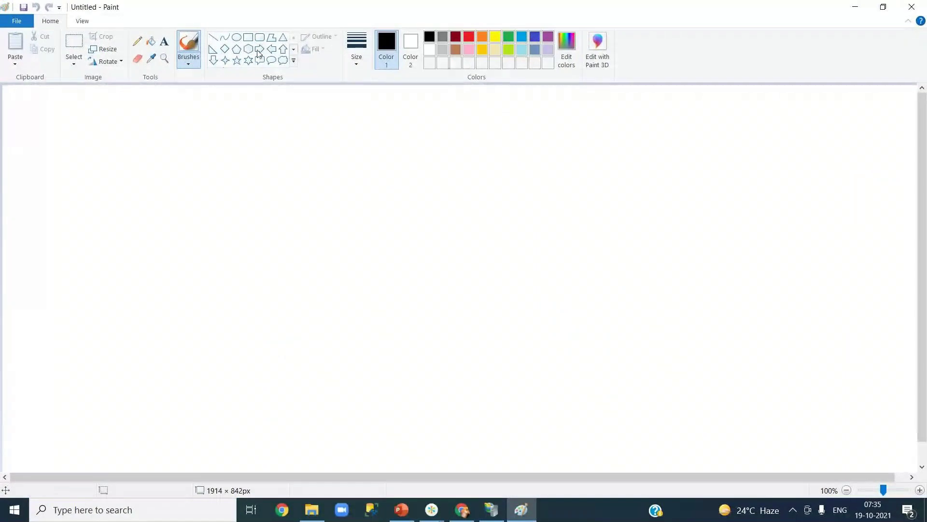
- Add three stacked text labels: server1, Server 2 and server 3
click(260, 37)
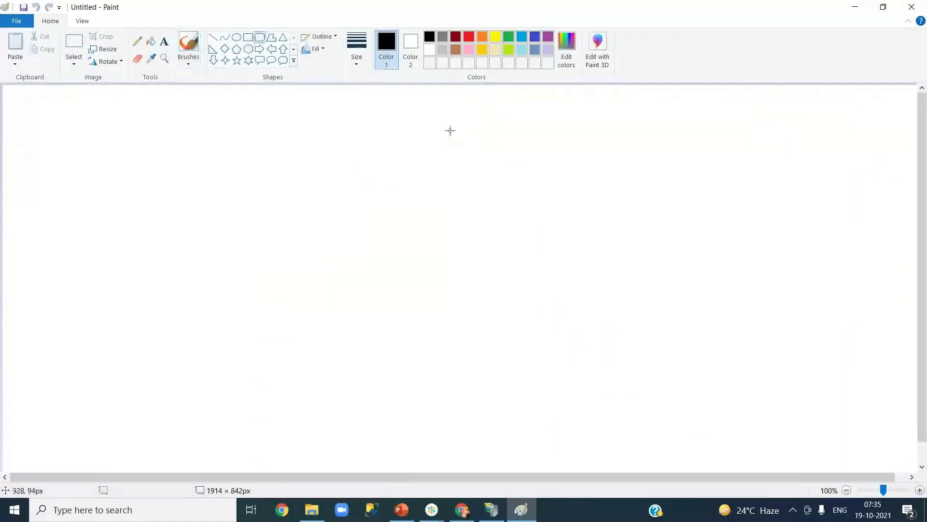
click(164, 41)
drag(430, 132, 543, 200)
text(server1)
drag(428, 217, 511, 249)
text(Ser)
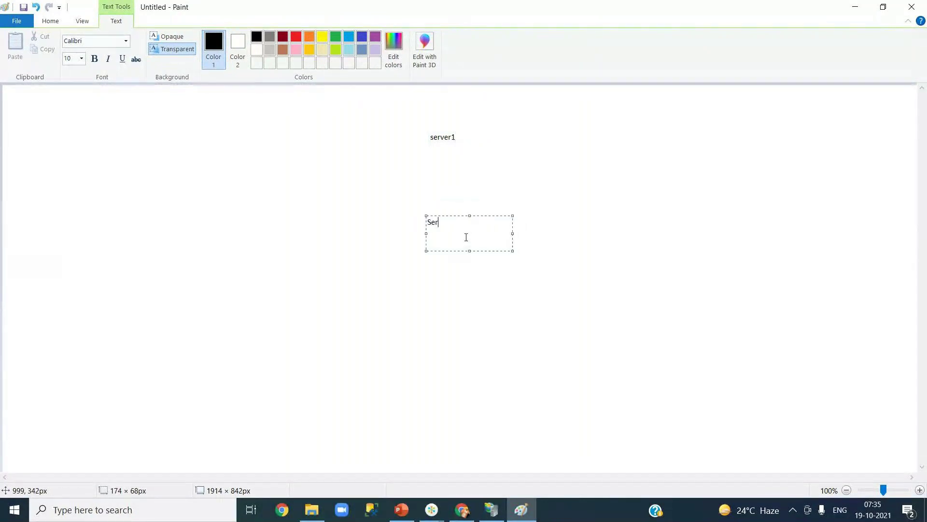
text(ver 2)
drag(429, 275, 521, 319)
text(server 3)
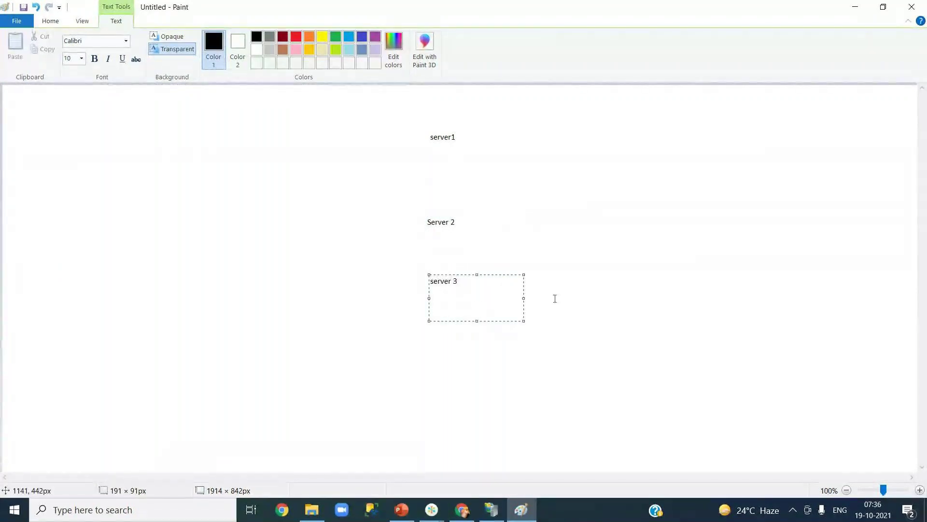
click(555, 296)
- Draw a rectangle around the three server labels and label it QA at its top right
click(248, 37)
mouse_move(381, 106)
mouse_down()
mouse_move(470, 353)
mouse_move(532, 340)
mouse_move(520, 339)
mouse_up()
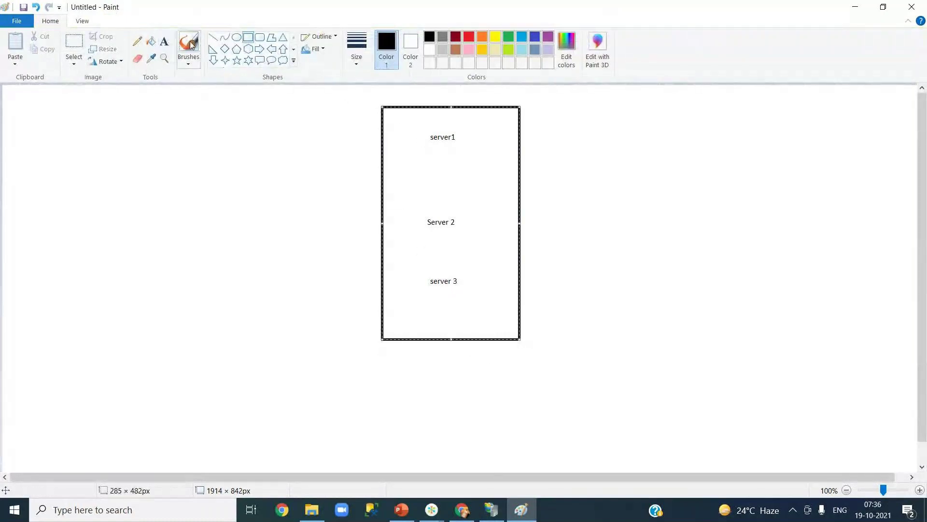
click(164, 41)
drag(475, 112, 506, 128)
text(QA)
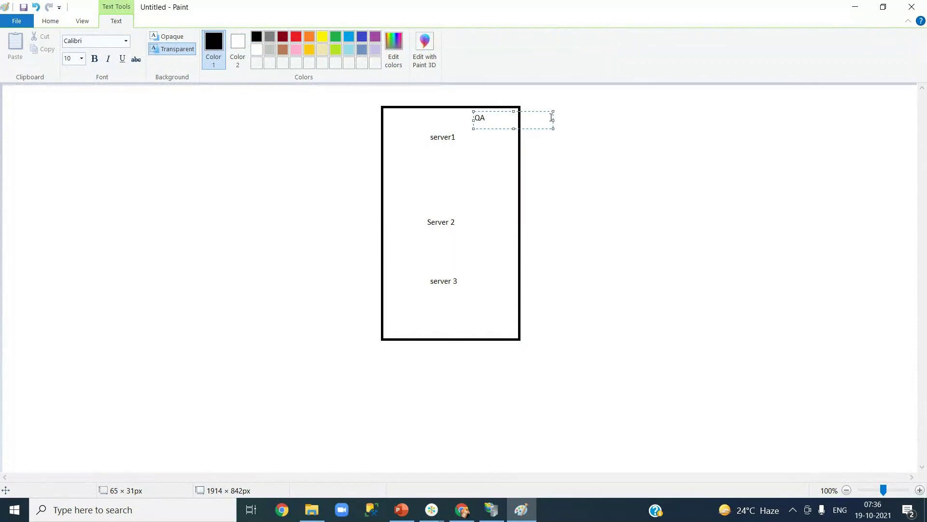
drag(553, 120, 499, 120)
click(349, 132)
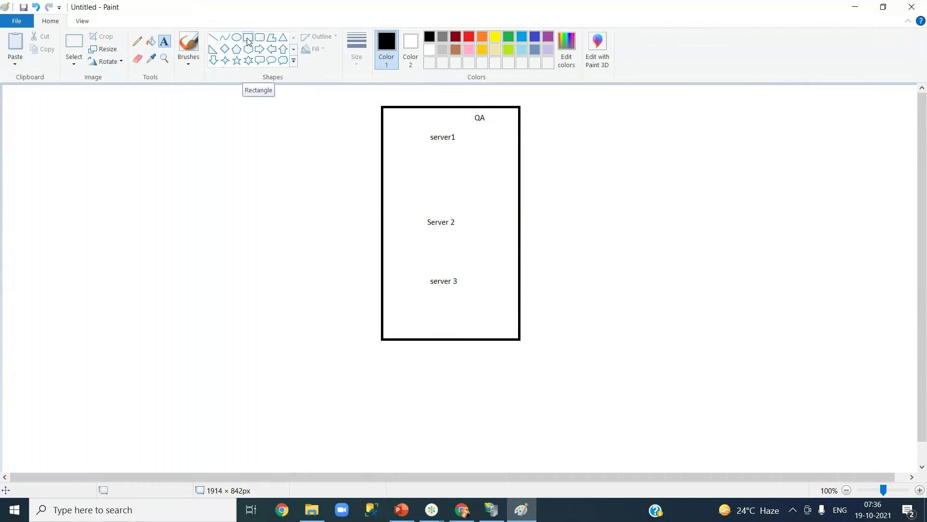
- Draw a box left of the QA box labelled 'CD or Azure Release Pipeline'
click(248, 38)
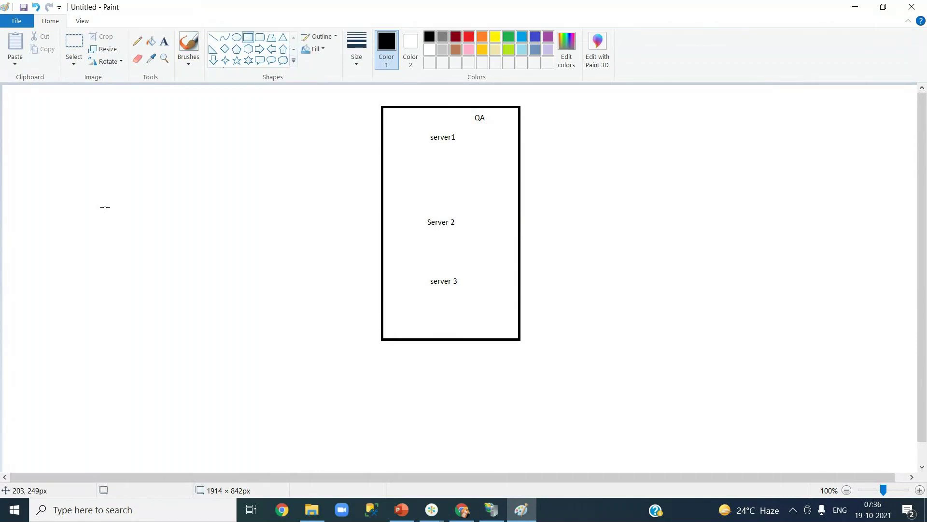
drag(118, 193, 243, 260)
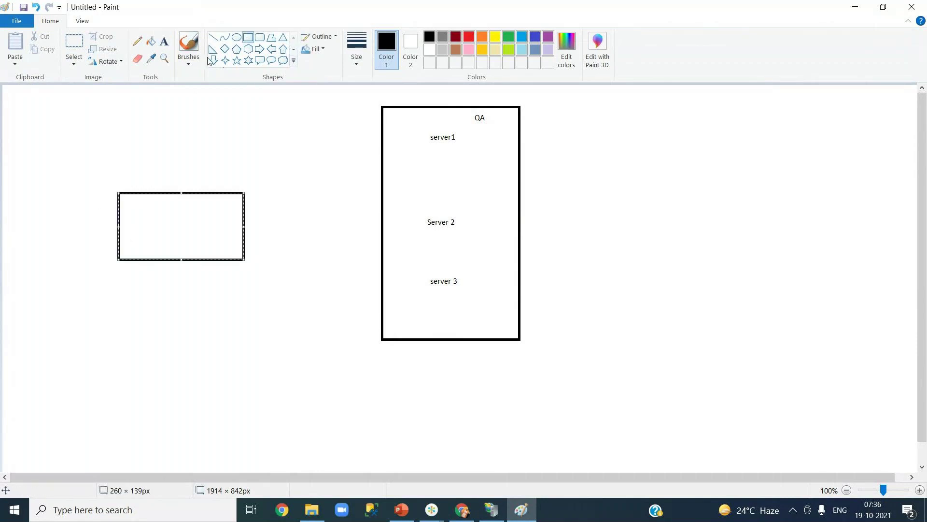
click(164, 42)
drag(132, 205, 222, 247)
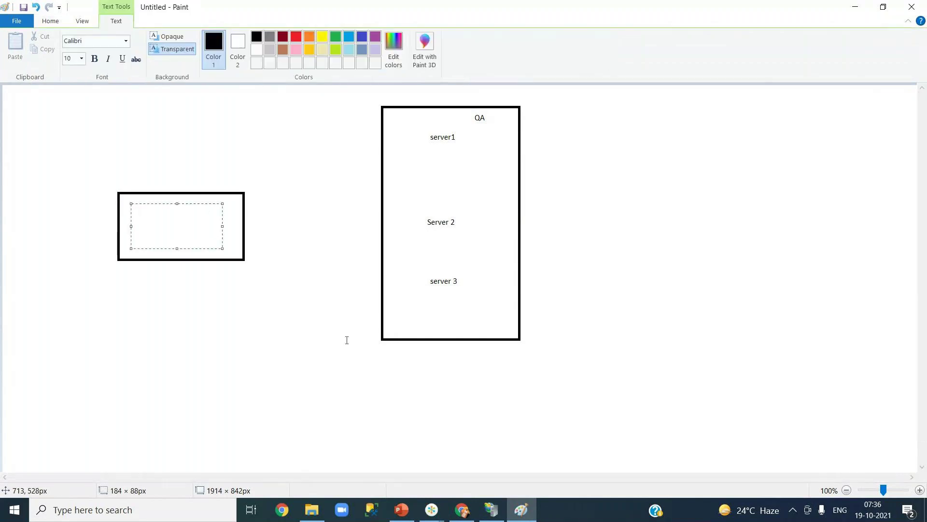
text(CD r)
key(BackSpace)
text(or Azur)
key(BackSpace)
text(e Release Pipeline)
click(288, 333)
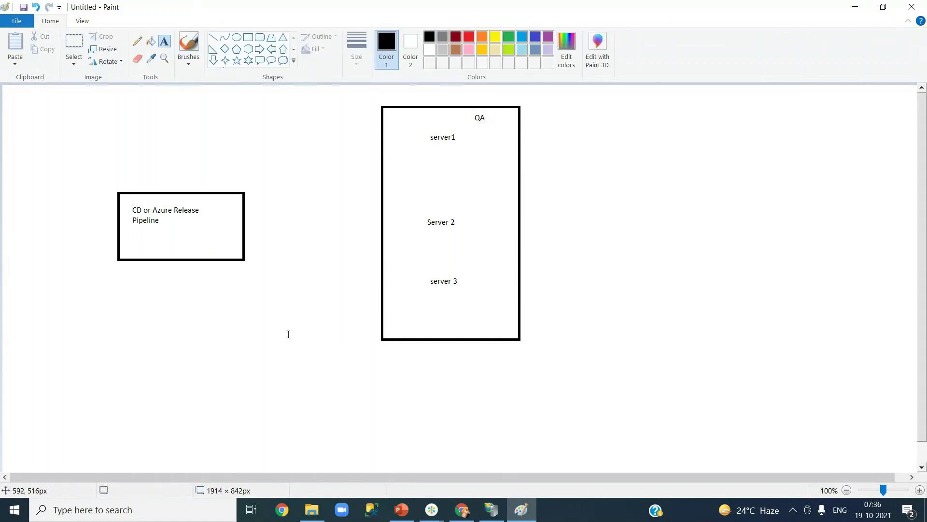
- Draw lines from the pipeline box to server1, Server 2 and server 3
click(213, 38)
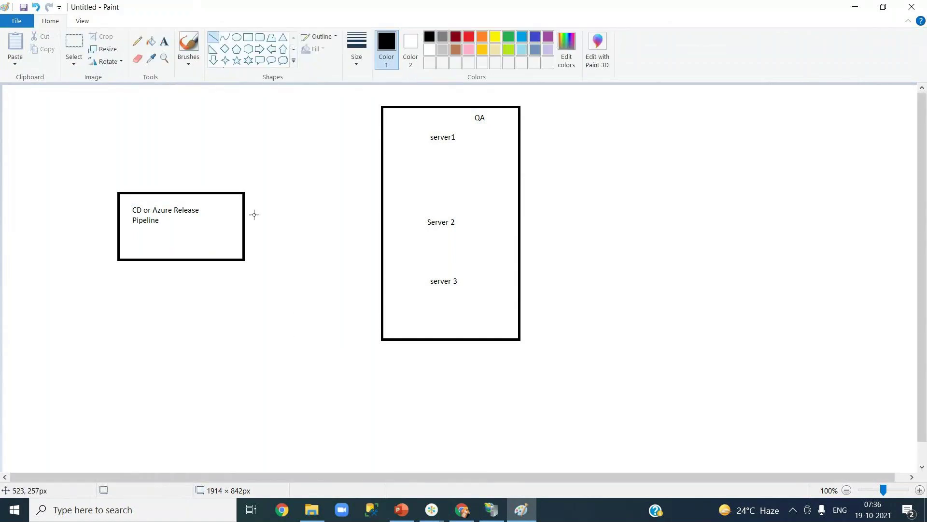
drag(244, 225, 429, 141)
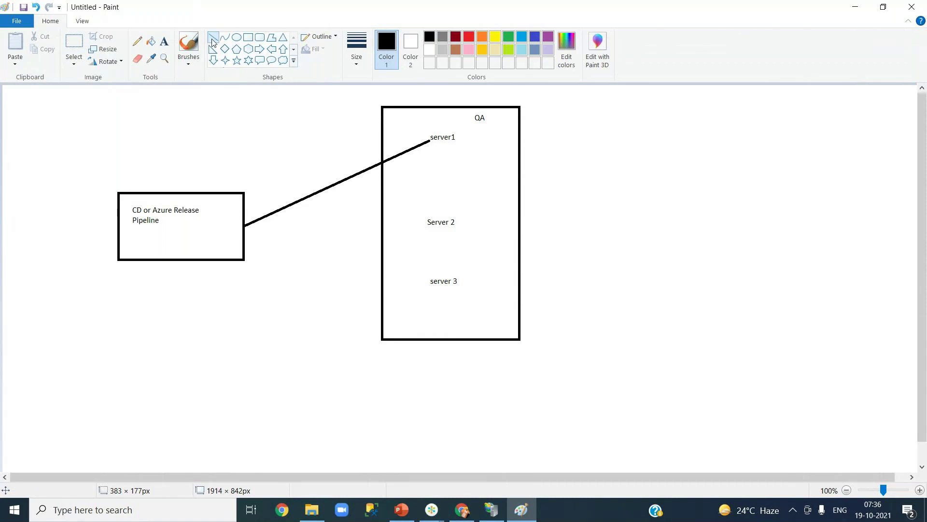
drag(246, 226, 431, 226)
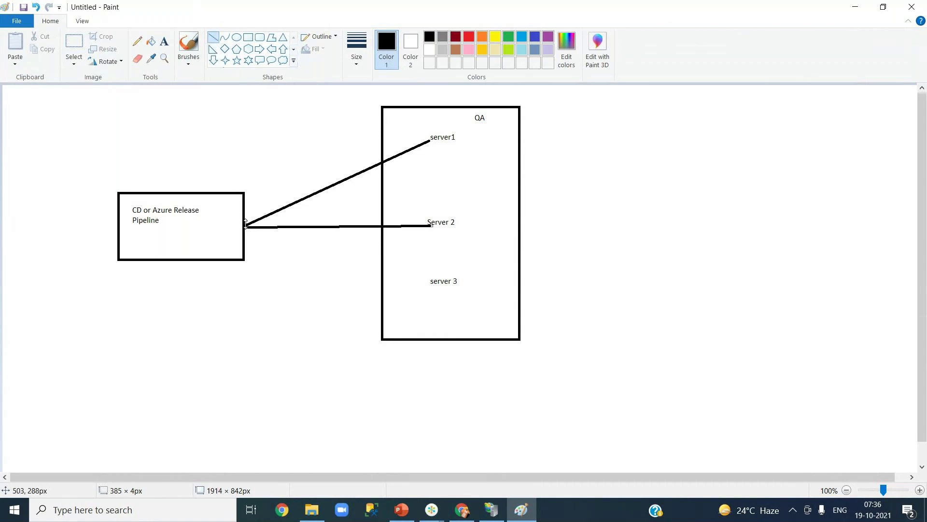
mouse_move(250, 240)
mouse_down()
mouse_move(432, 284)
mouse_move(423, 280)
mouse_up()
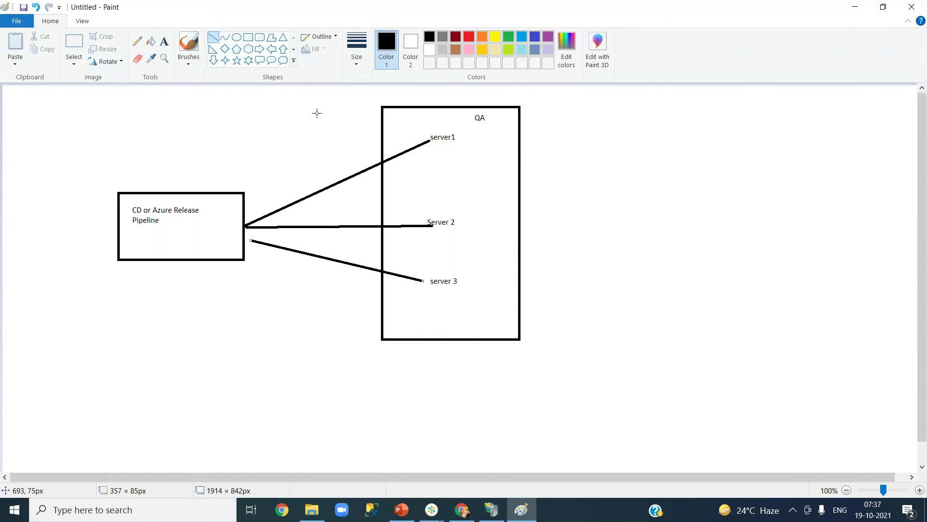
- Add a note right of the QA box about opening ports and updating firewall settings for CD pipeline traffic
click(163, 49)
drag(556, 111, 750, 325)
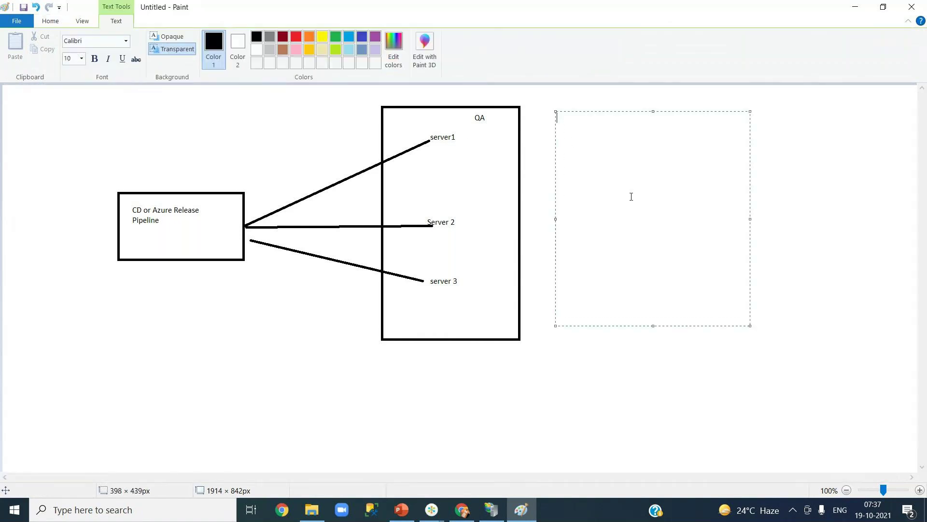
text(ports should be opened between )
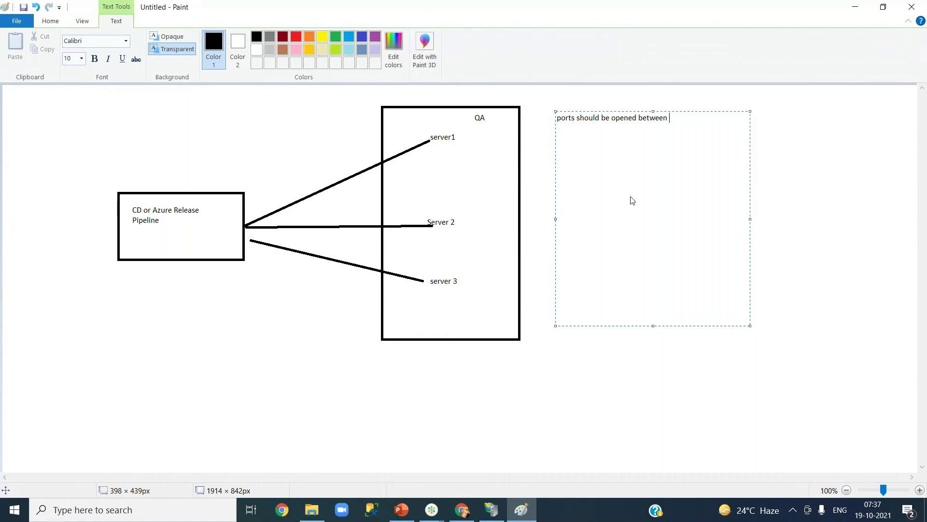
text(release pipel)
key(BackSpace)
text(ln)
key(BackSpace)
text(ine)
key(Return)
text(firewall settings to be updated)
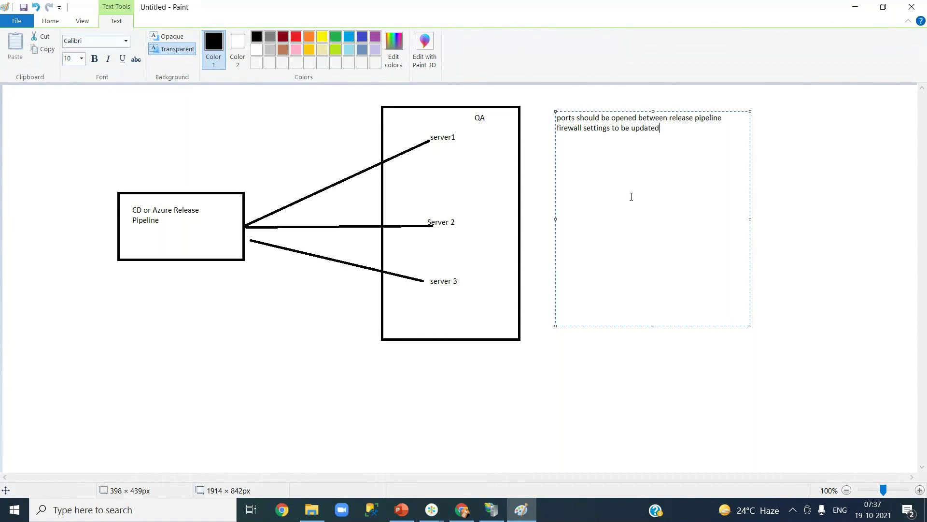
text( to allow traffic from CD pipeline)
key(Return)
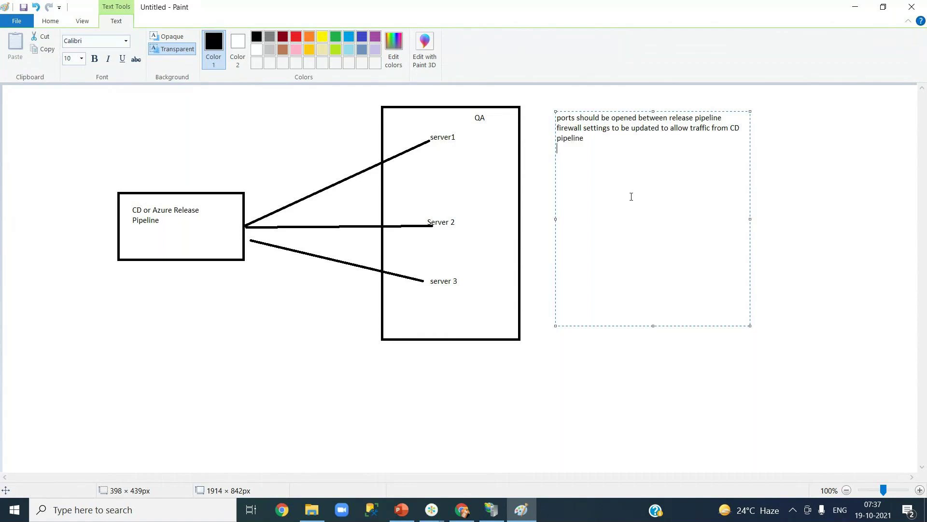
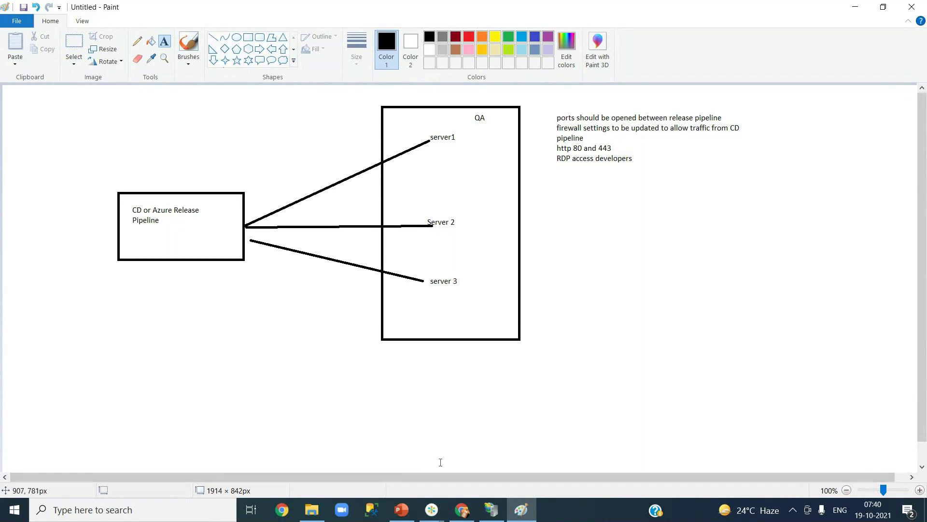
- Open Azure DevOps Deployment groups in a new tab beside the YourJourneys pipeline and view it
click(461, 511)
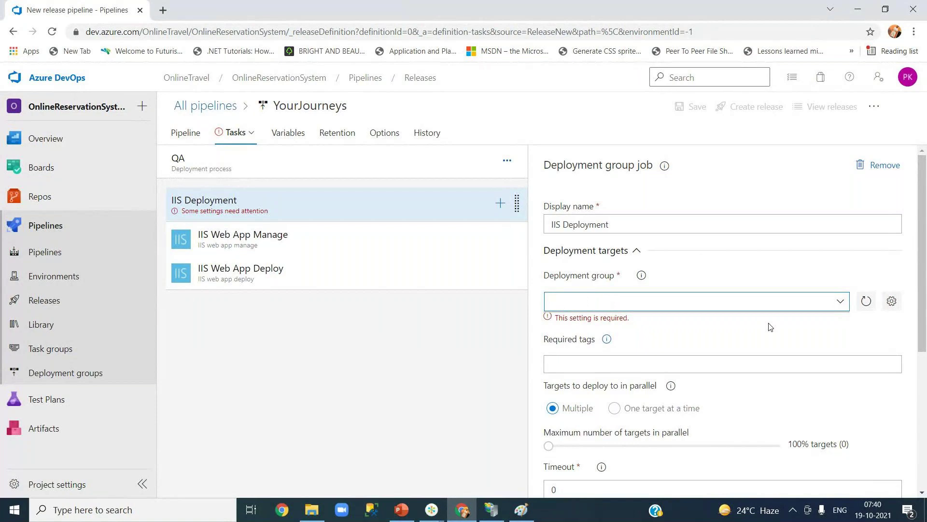
right_click(72, 379)
click(96, 383)
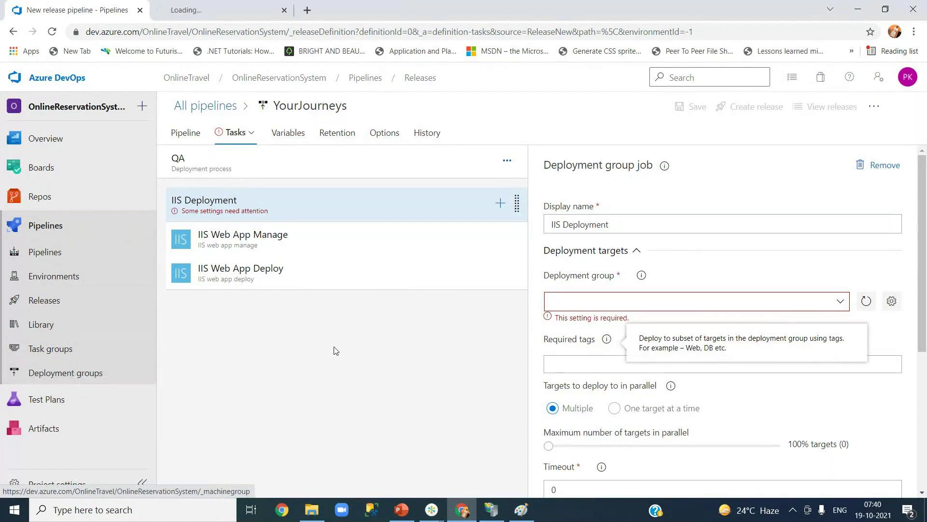
click(222, 16)
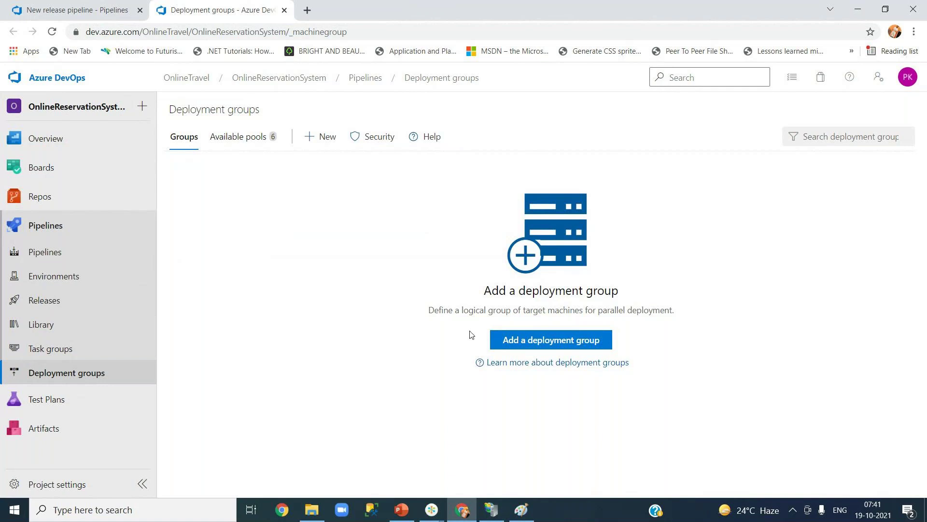
- Create deployment group QA with description 'it will contain all the servers in QA environment'
click(526, 345)
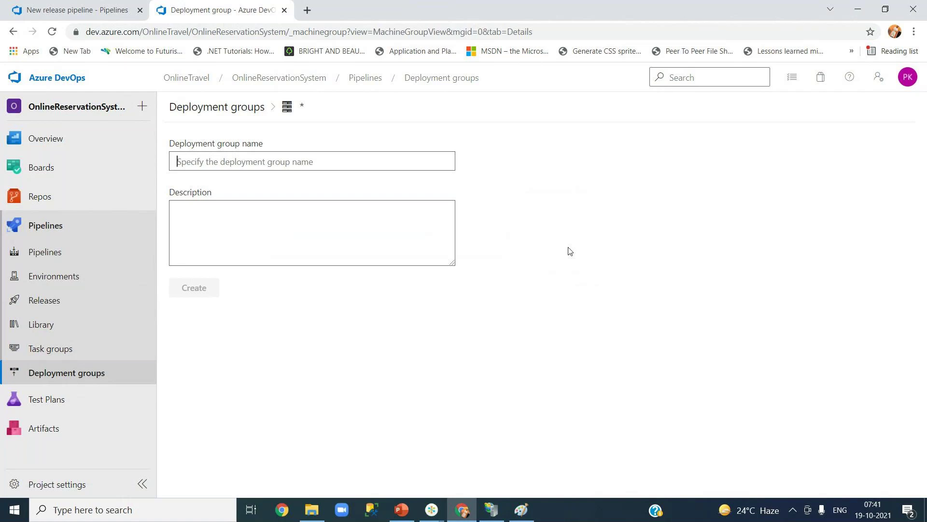
text(QA)
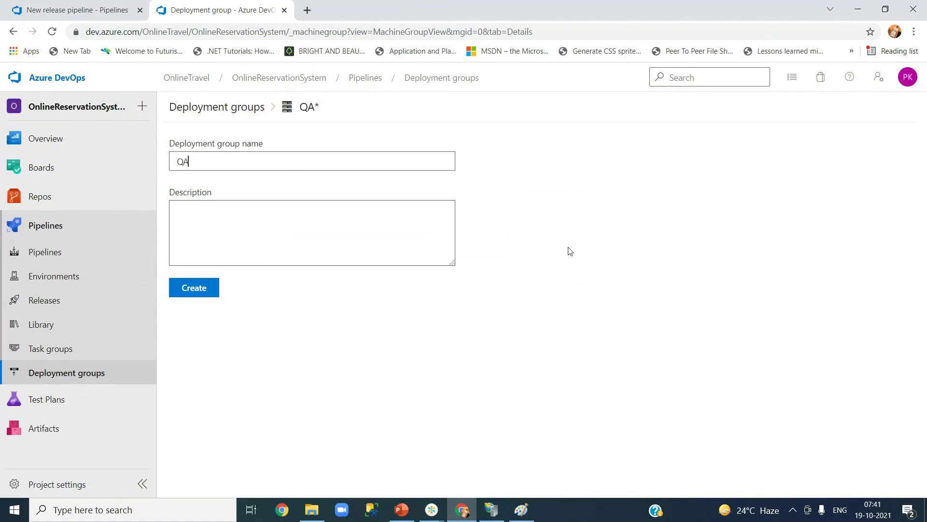
click(271, 209)
text(it will contain all the servers in QA environment)
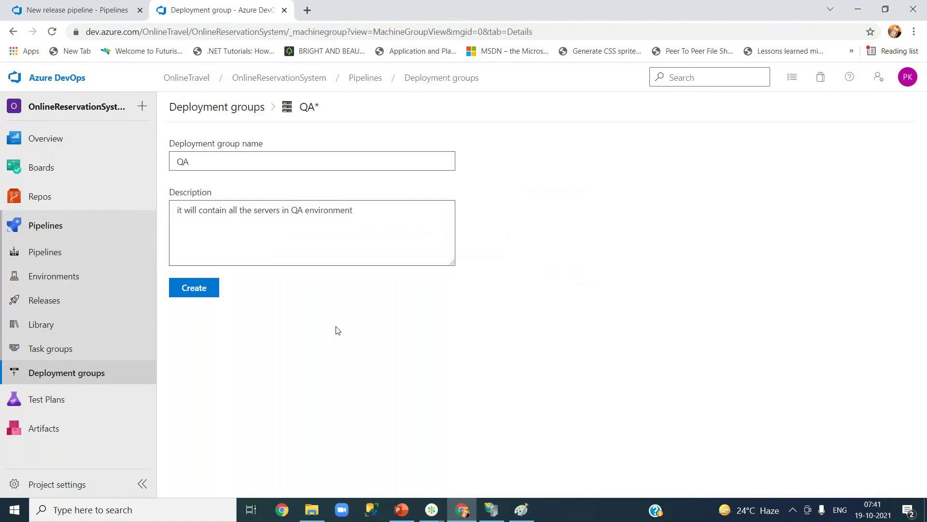
click(201, 294)
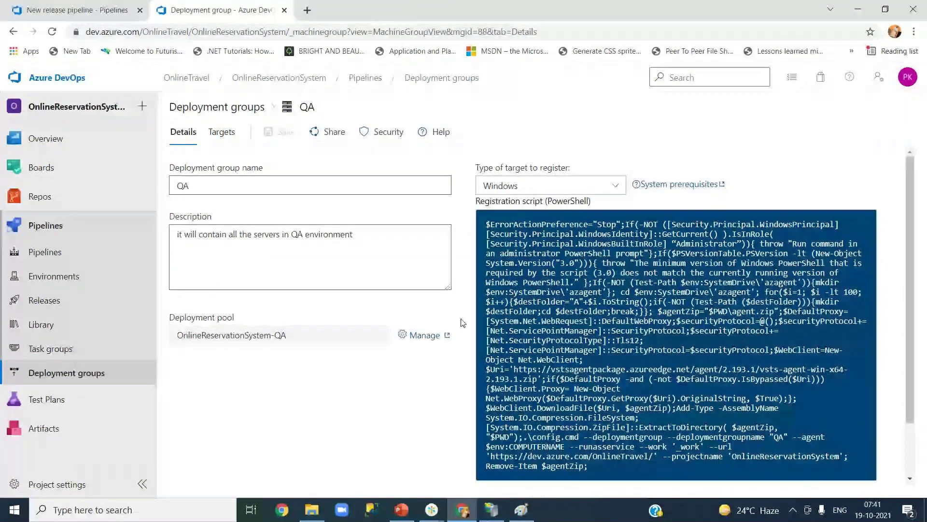
click(555, 189)
- Keep Windows as the target type and enable personal access token authentication in the script
click(513, 210)
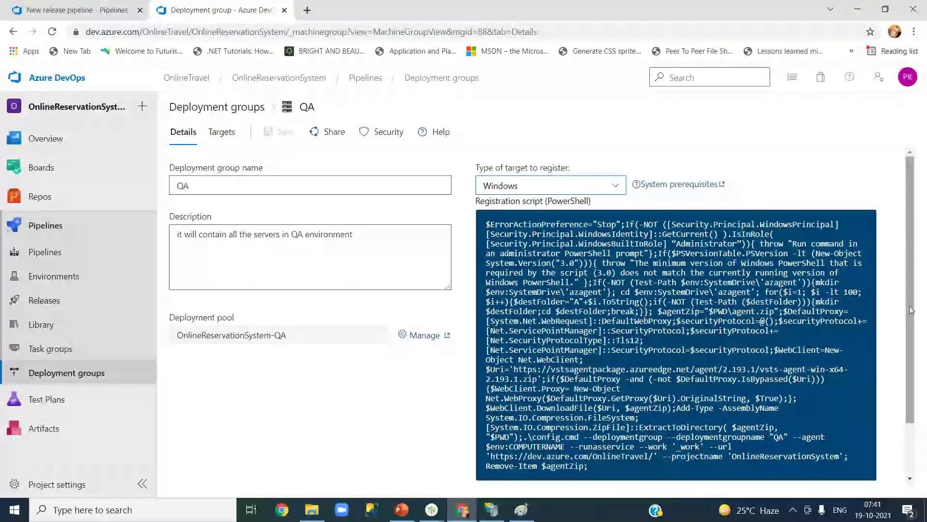
drag(911, 309, 913, 345)
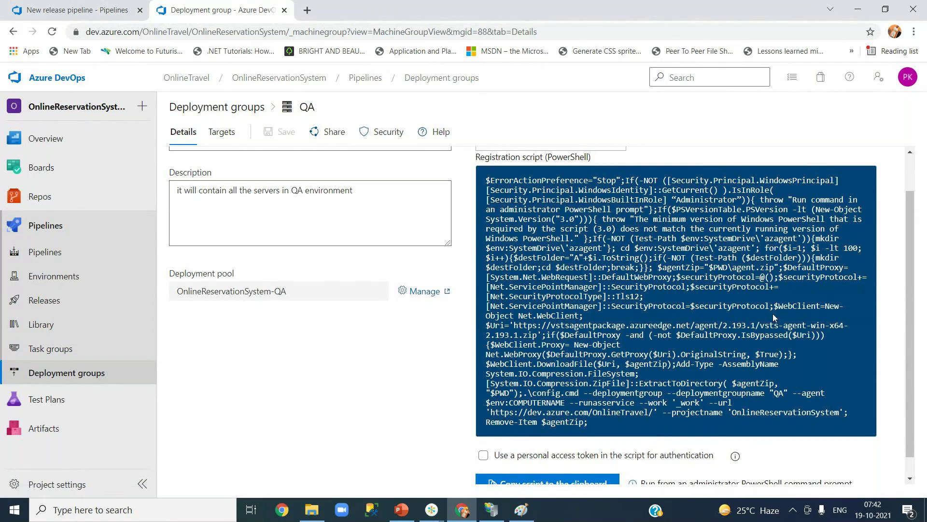
drag(908, 336, 912, 369)
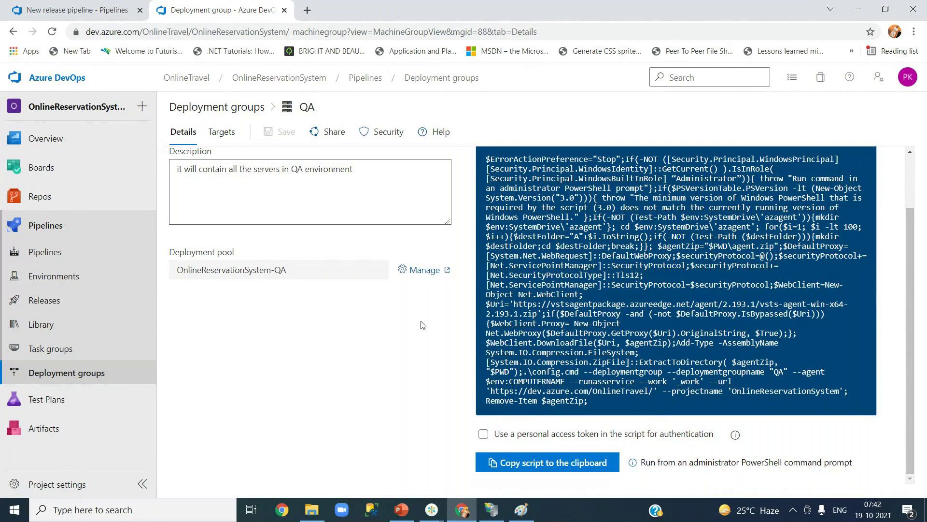
click(484, 434)
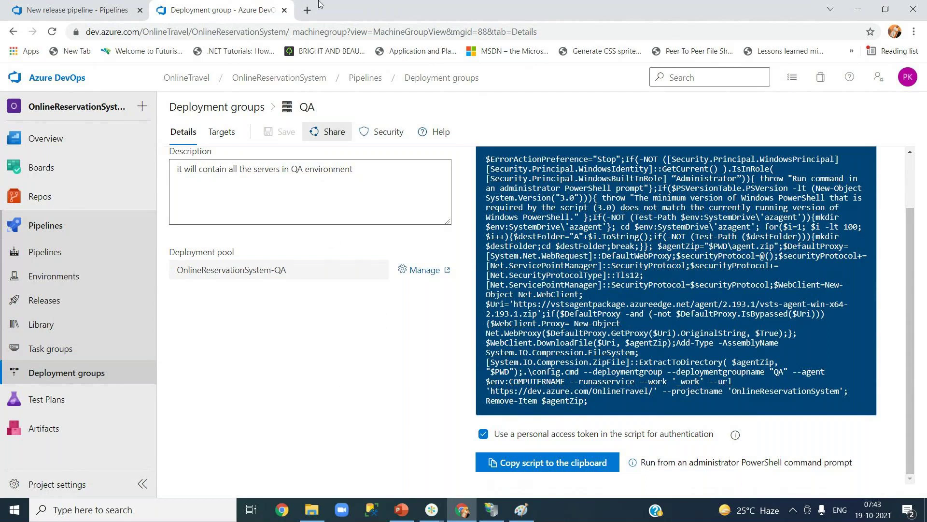
- Open portal.azure.com in a new tab and close the recommendations and Marketplace popups
click(307, 10)
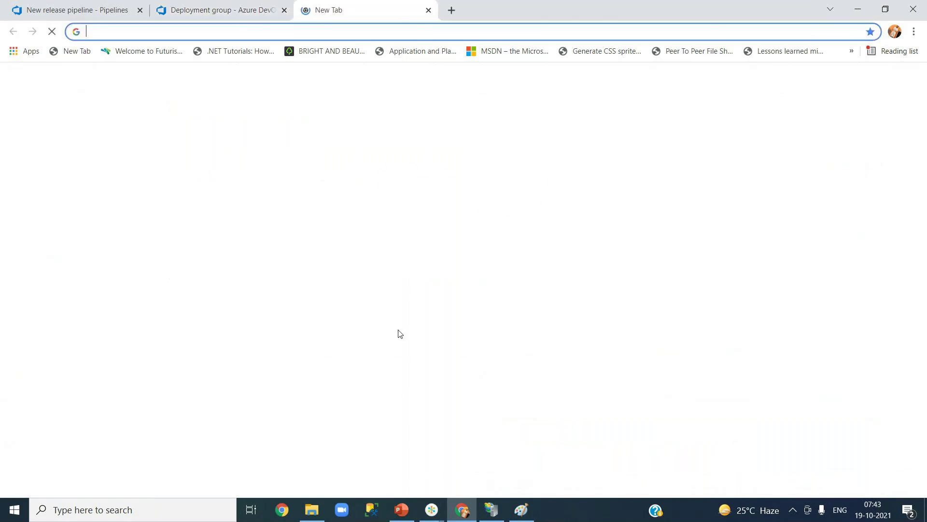
text(po)
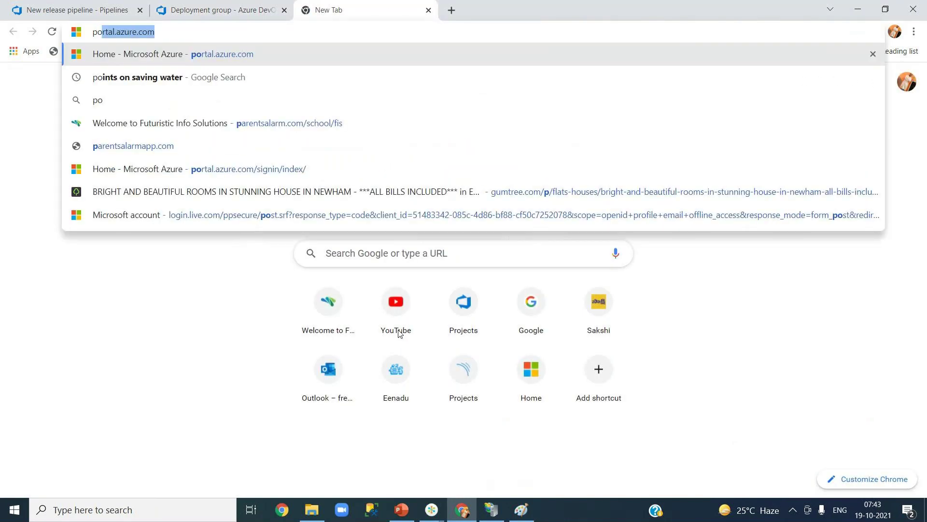
key(Return)
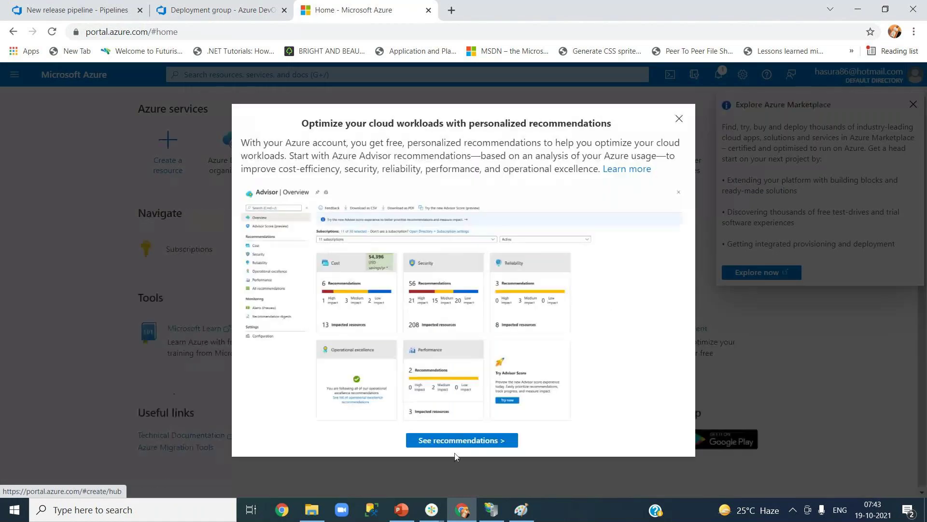
click(679, 119)
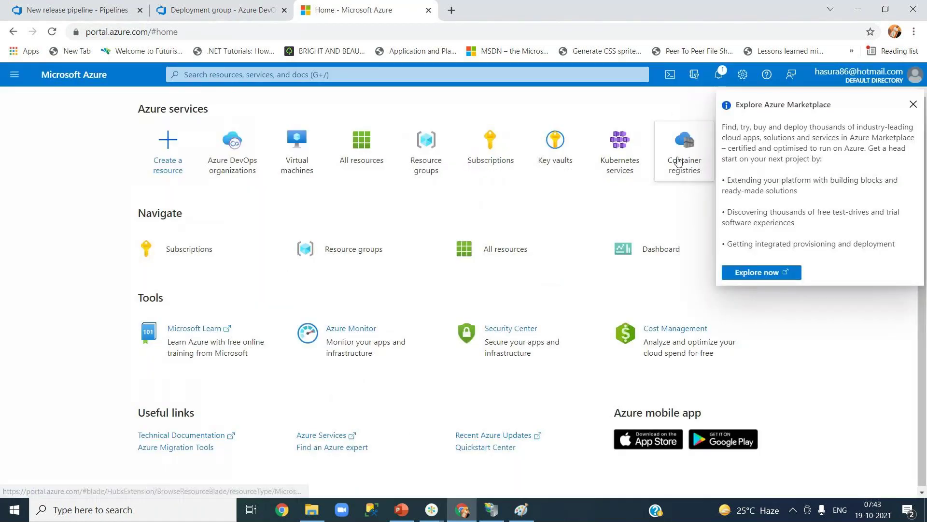
click(913, 106)
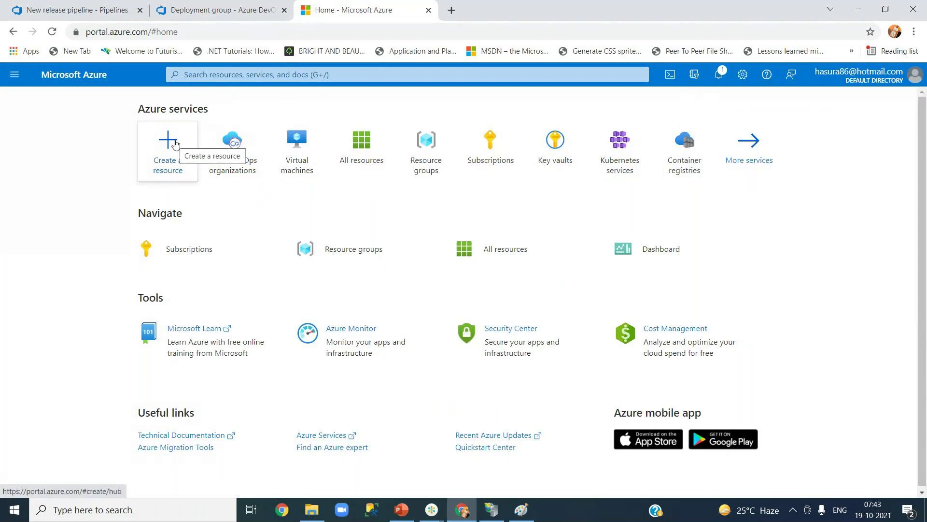
- Search for 'virtual' and open the Virtual machines service
click(250, 69)
text(virtau)
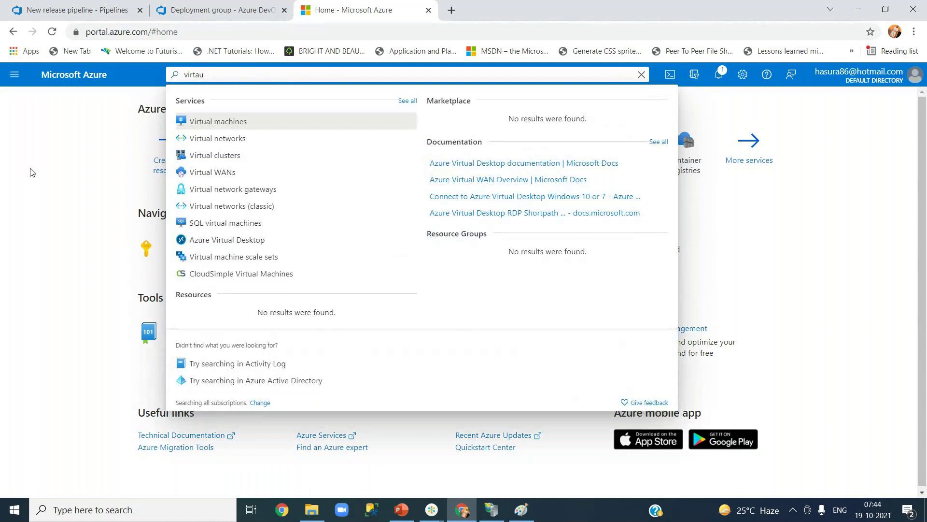
click(78, 160)
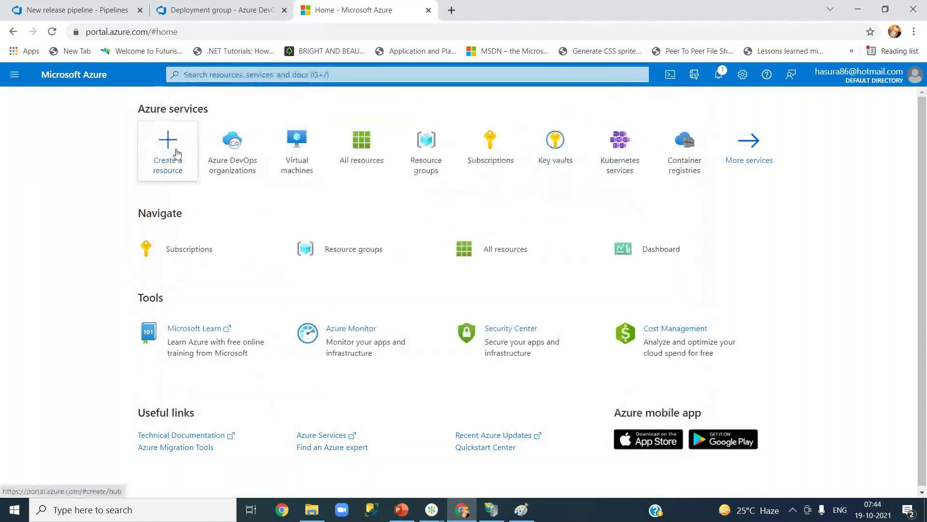
click(259, 75)
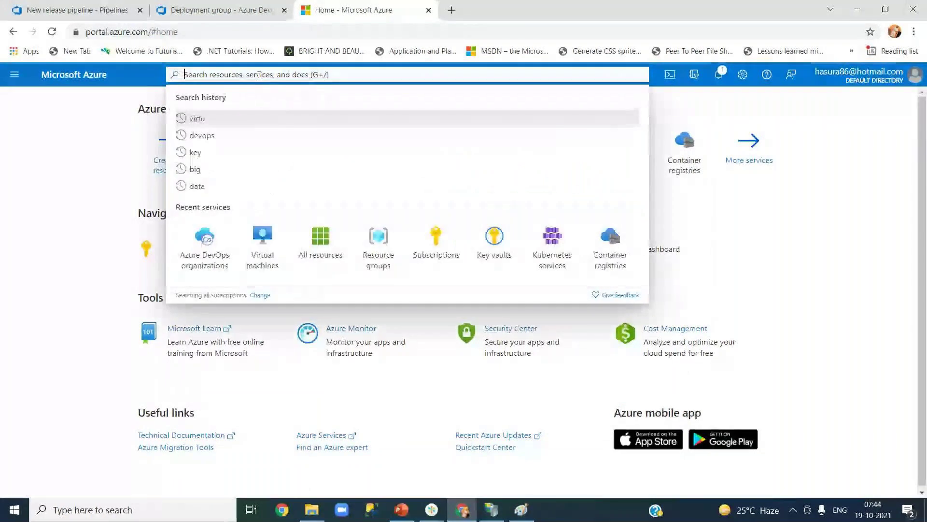
text(virtual)
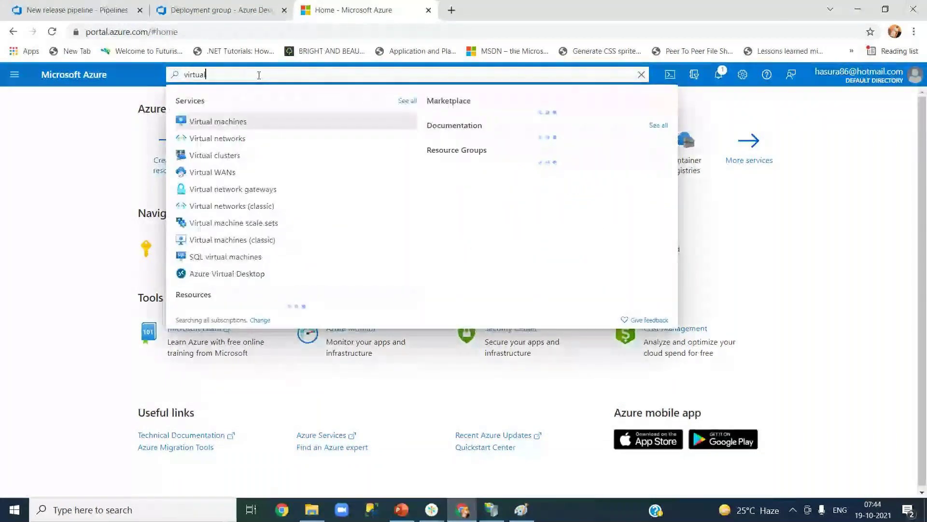
click(259, 122)
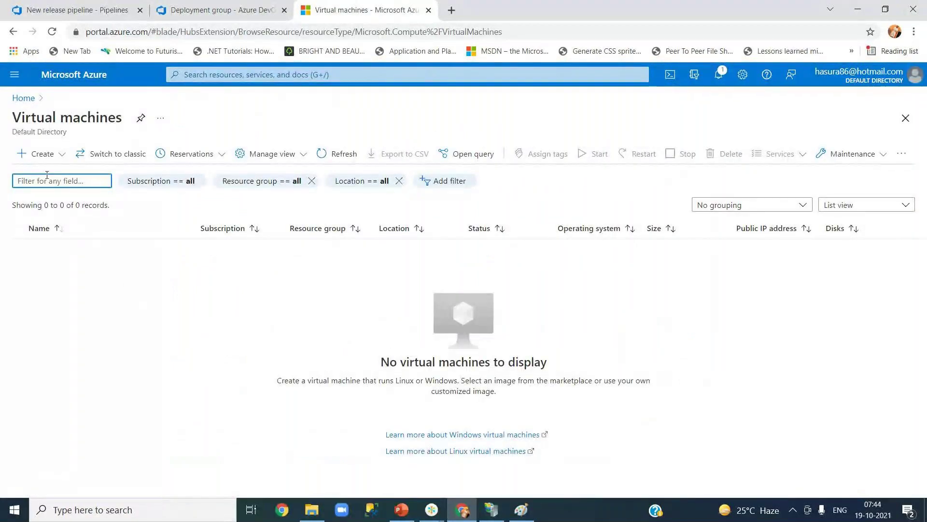
- Start a new virtual machine via Create > Virtual machine and inspect the Resource group list
click(56, 159)
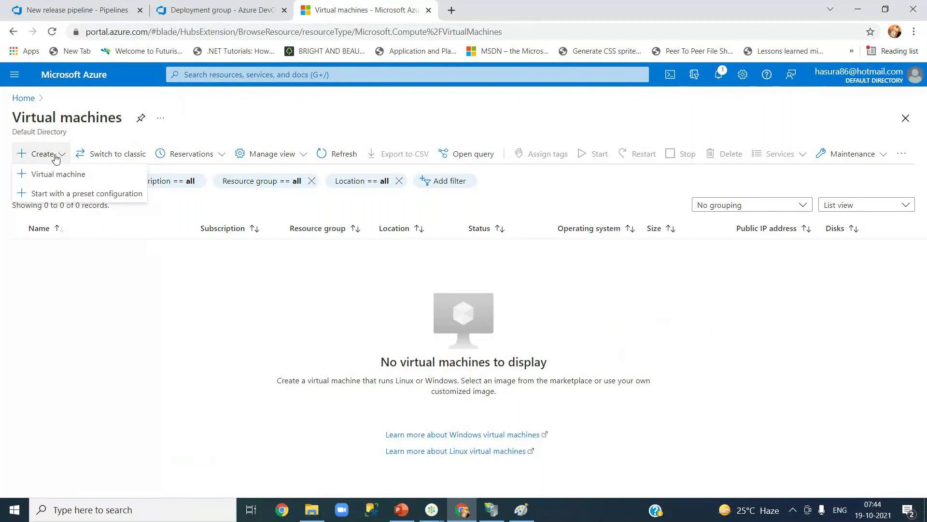
click(67, 178)
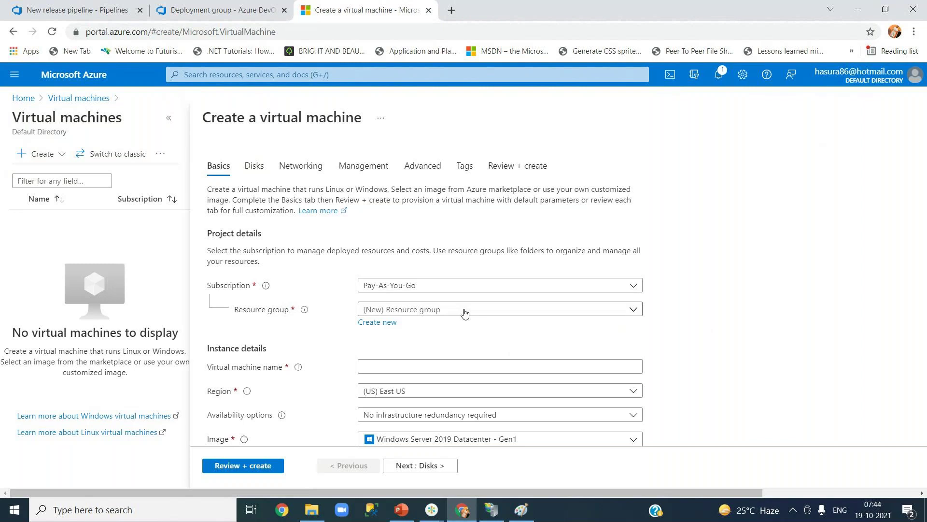
click(464, 310)
- Create resource group QARG for the VM, later reopening and cancelling the Create new popup
click(780, 322)
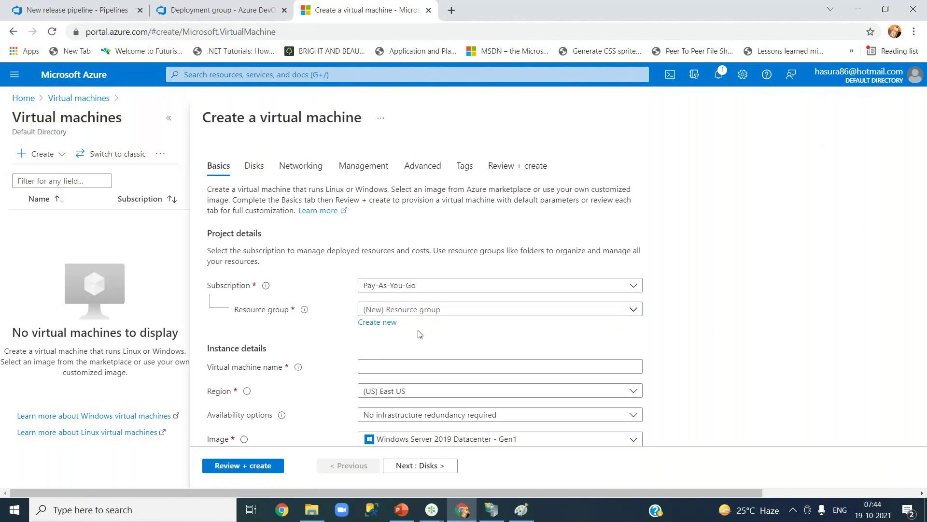
click(387, 330)
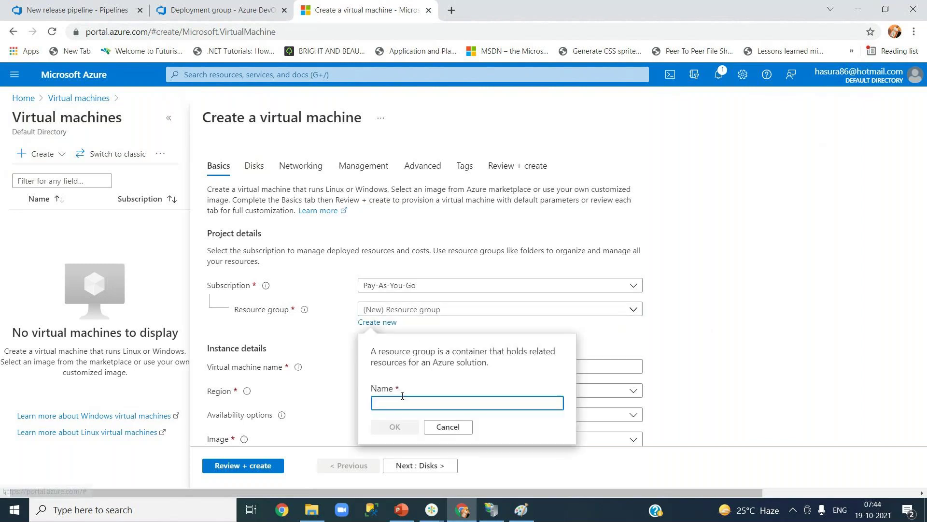
text(QA)
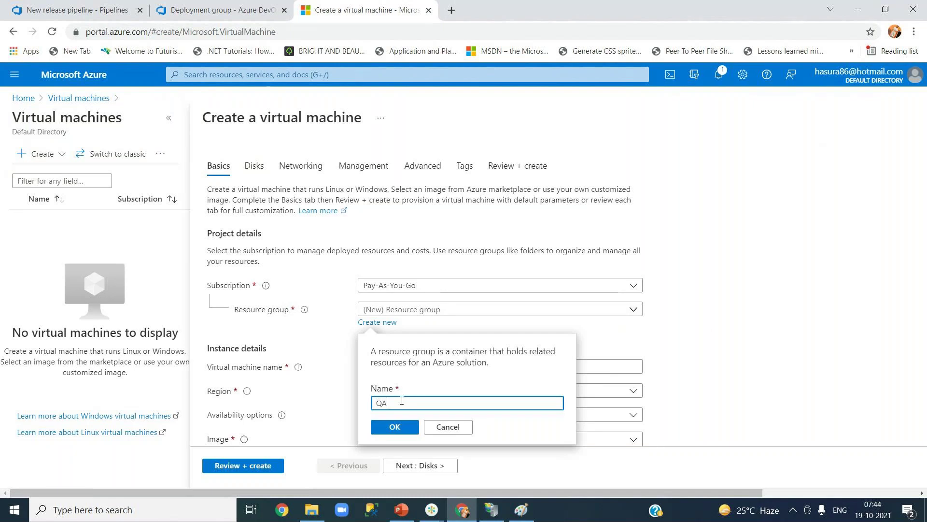
text(RG)
click(393, 430)
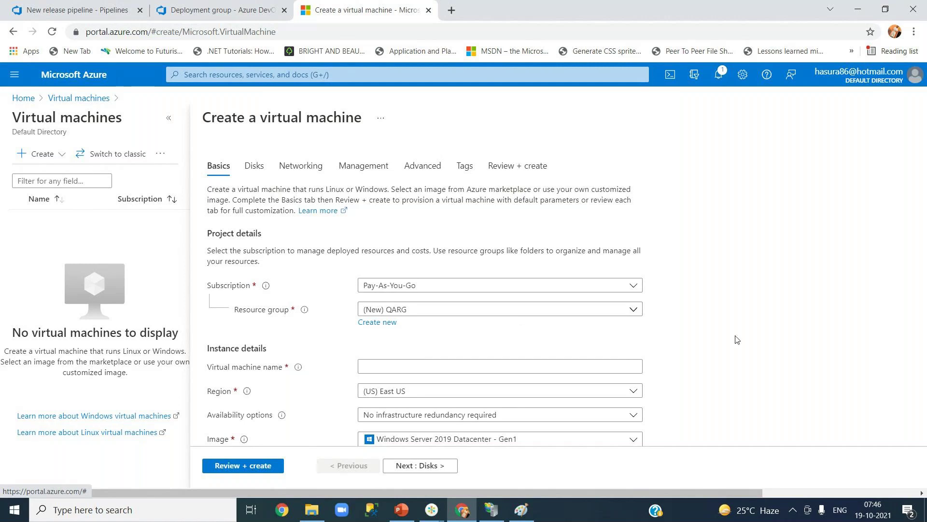
click(366, 327)
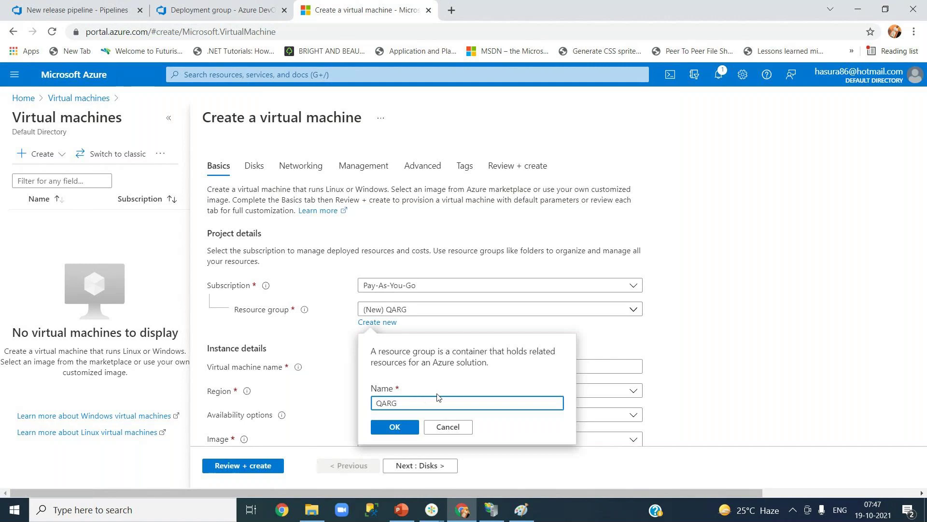
click(445, 428)
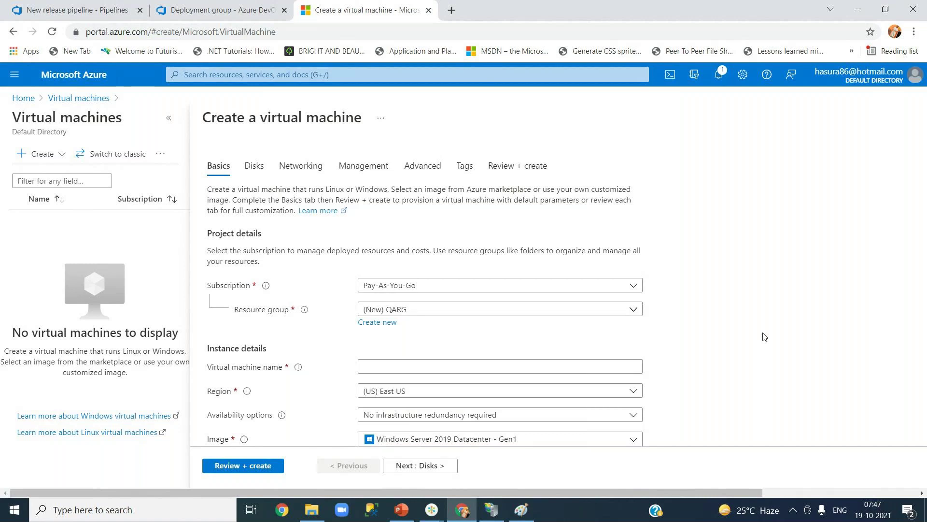
- Name the virtual machine FrontEndServer1-QA, starting from WebServer-QA, and check the Region list
click(456, 366)
text(QA)
key(BackSpace)
key(BackSpace)
text(We)
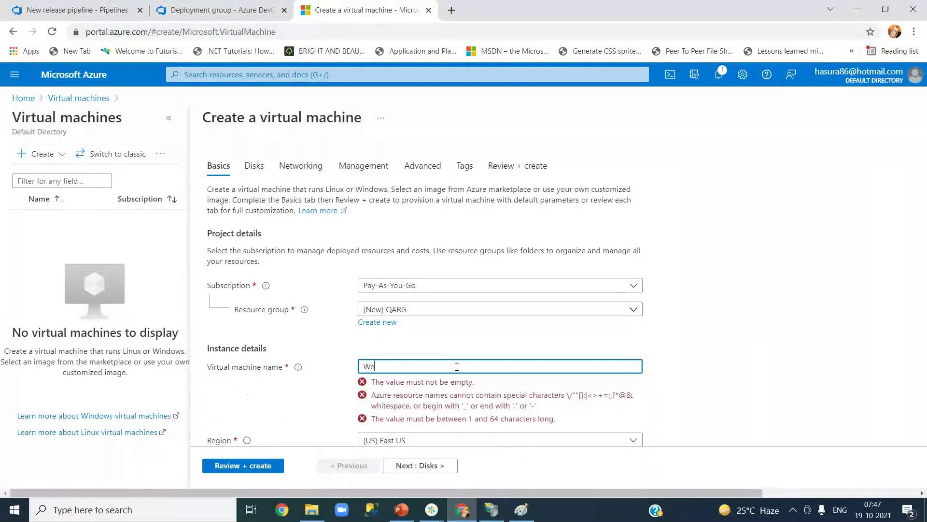
text(bServer)
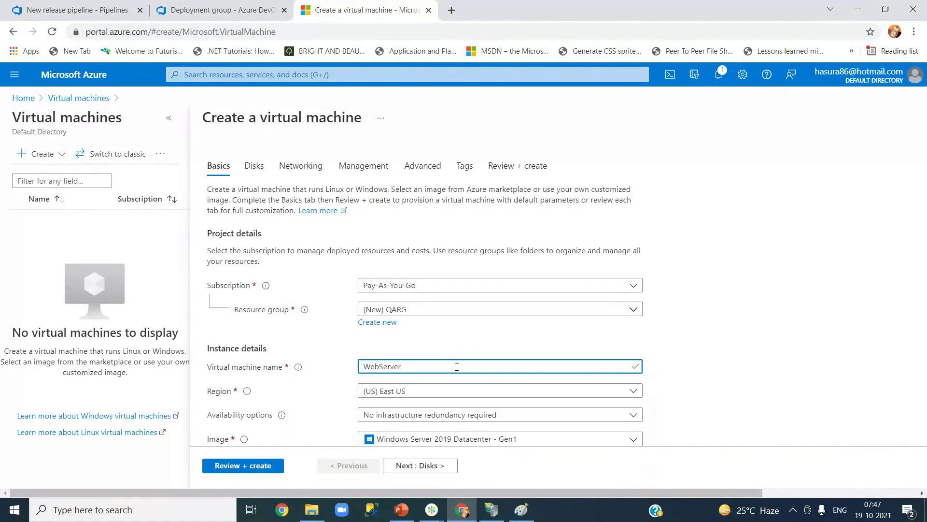
text(-QA)
click(715, 380)
click(401, 367)
text(1)
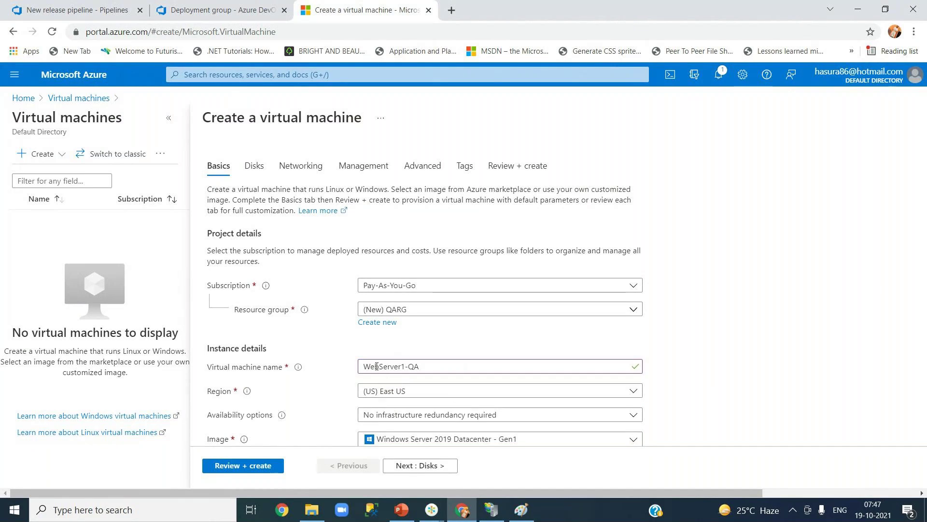
drag(379, 366, 363, 366)
text(Front)
text(End)
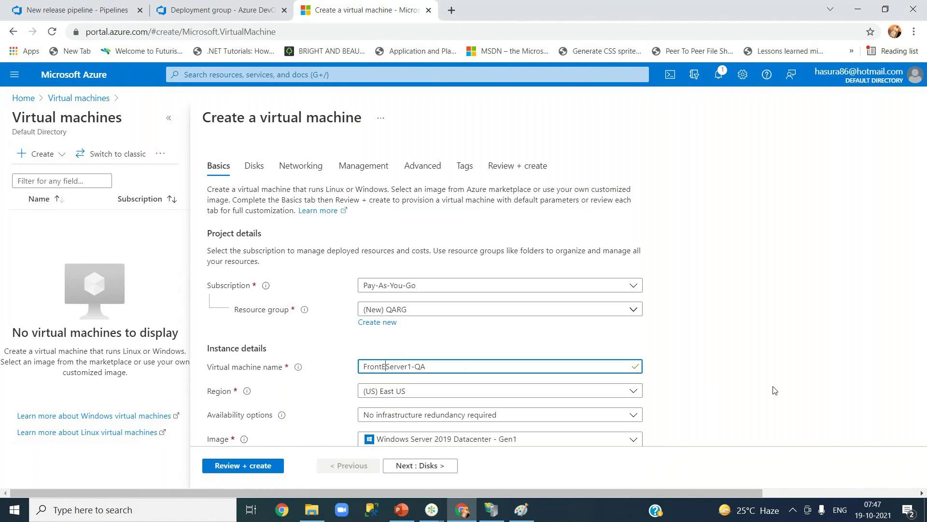
click(775, 389)
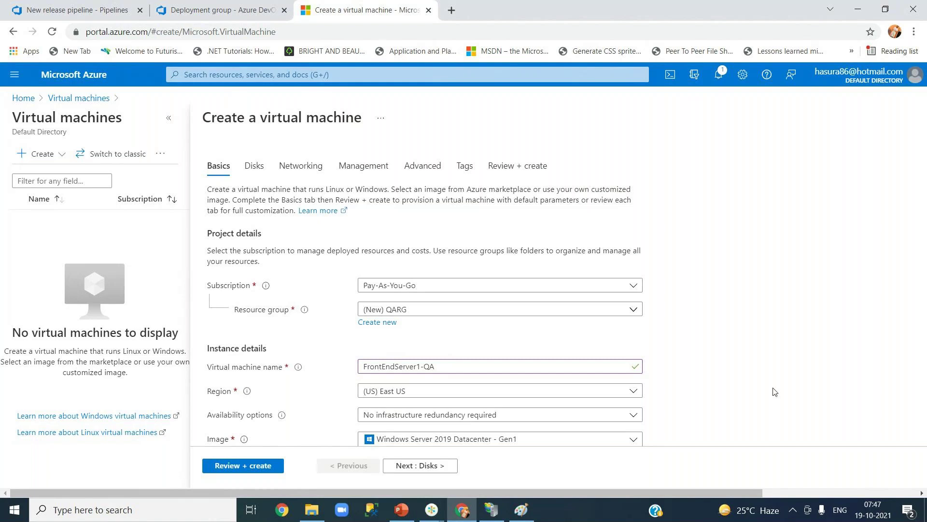
click(399, 391)
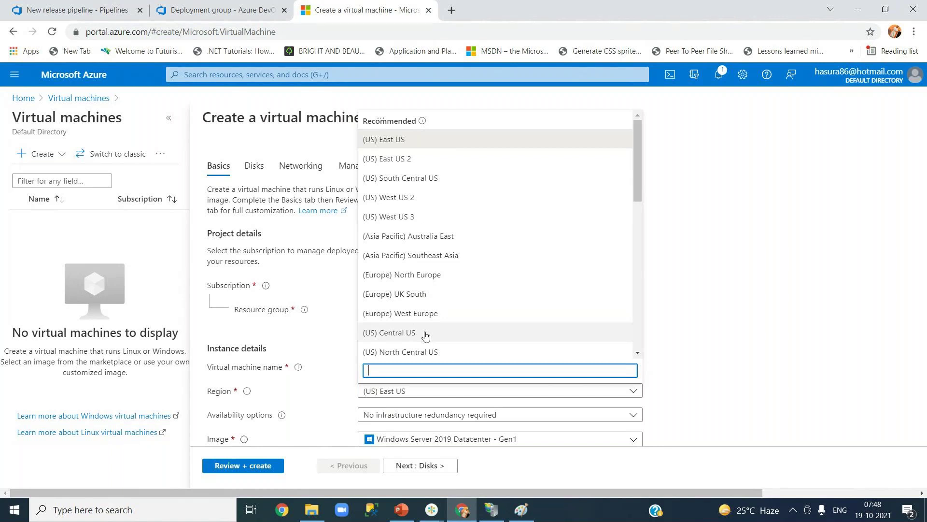
scroll(425, 336, down, 5)
scroll(425, 334, up, 5)
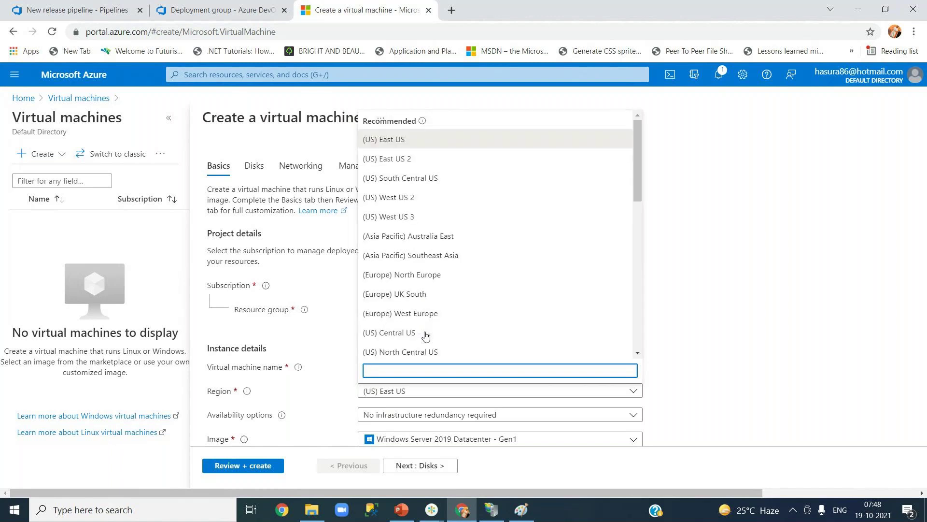
click(451, 139)
click(919, 290)
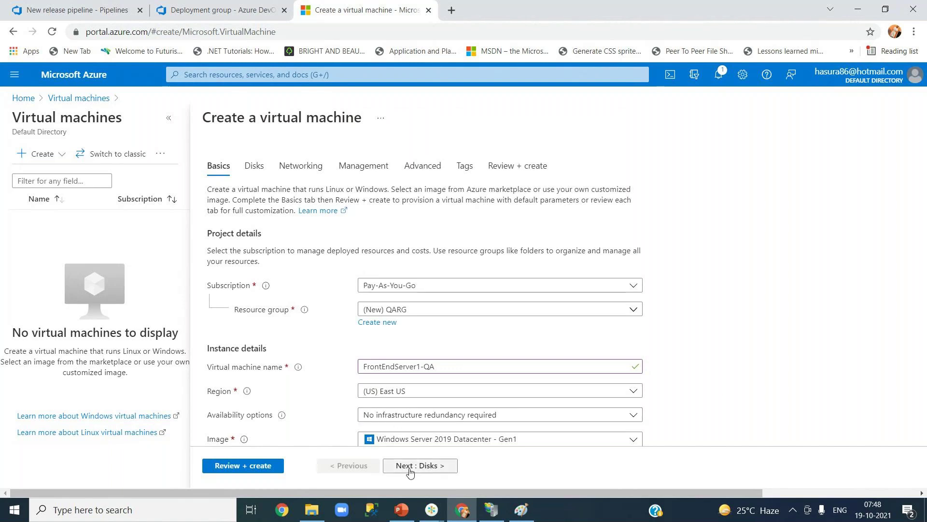
key(ctrl+minus)
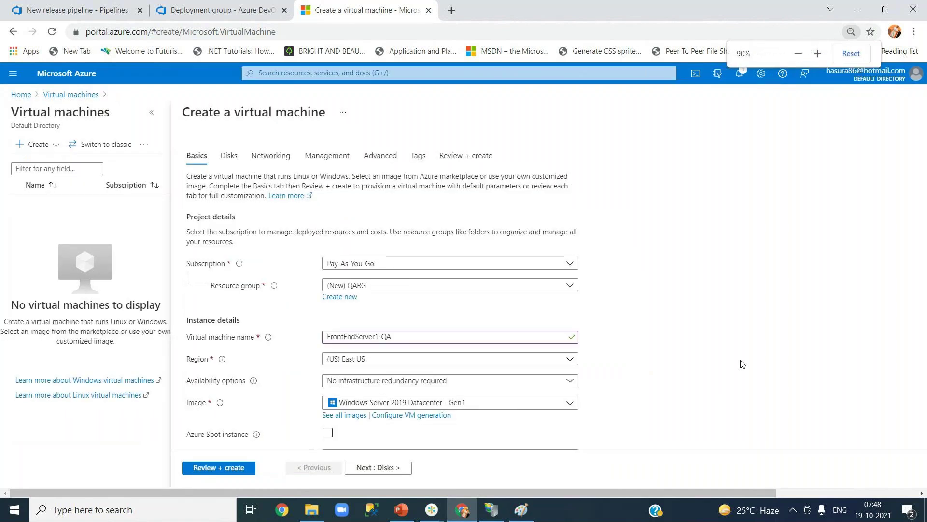
key(ctrl+minus)
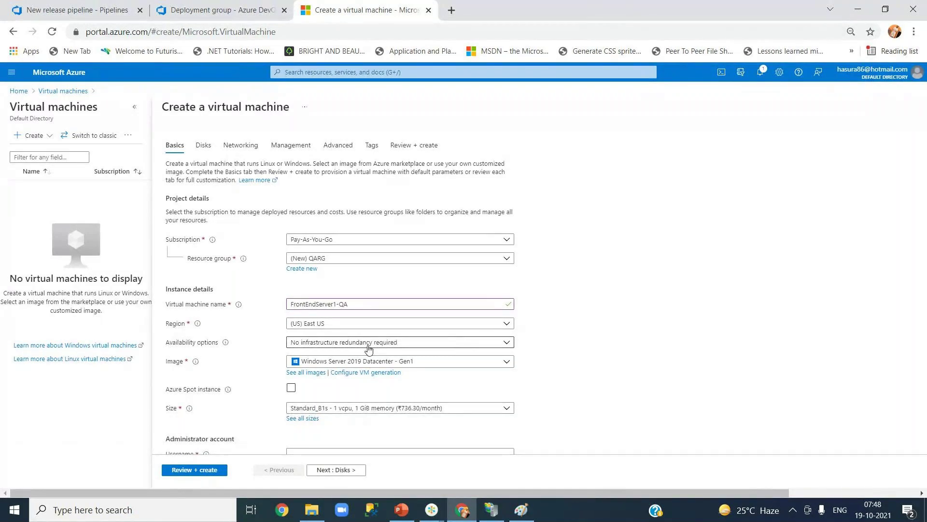
click(369, 343)
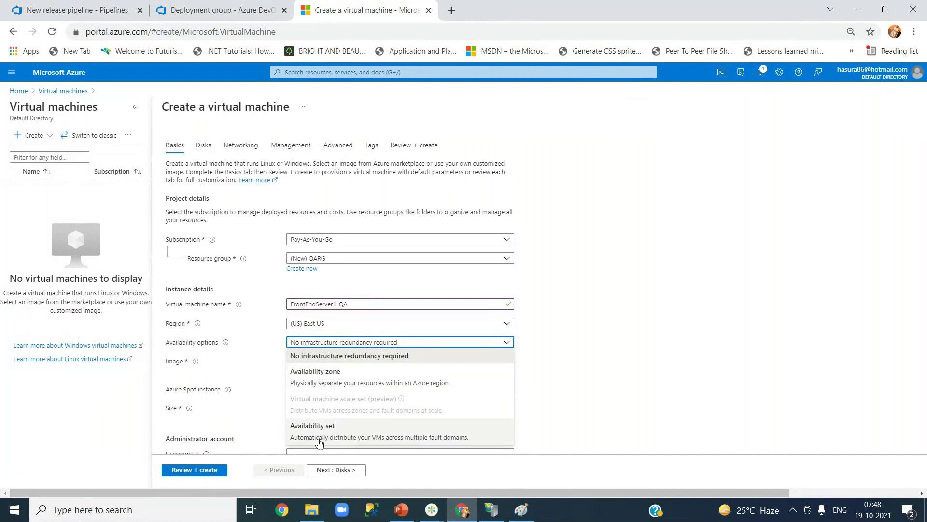
click(637, 348)
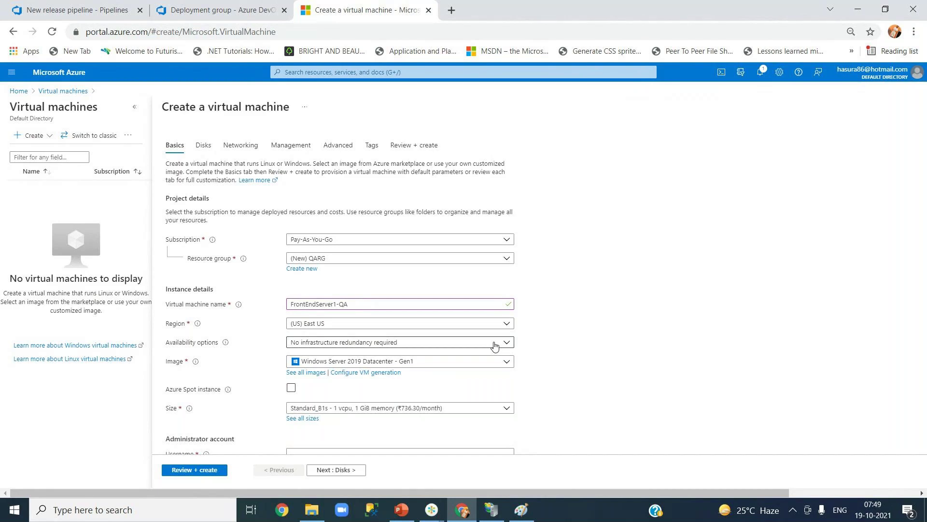
click(495, 346)
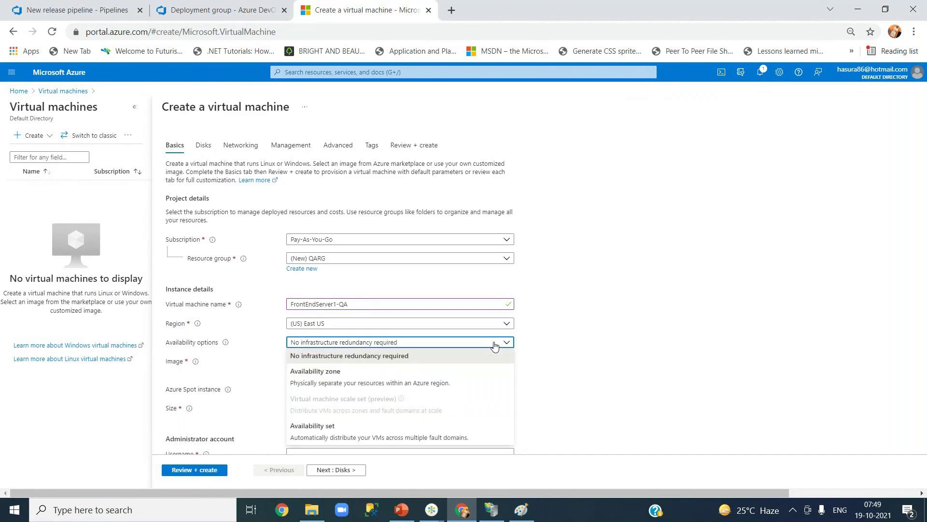
click(339, 385)
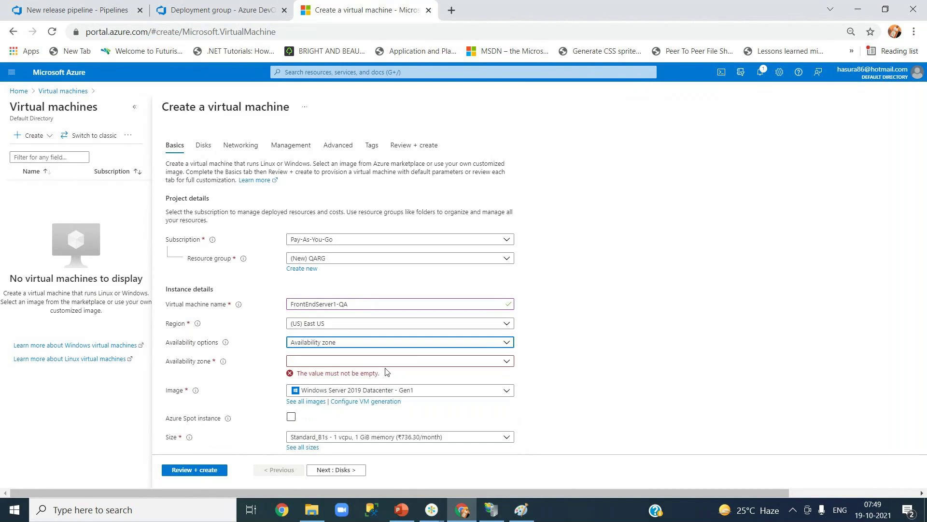
click(382, 365)
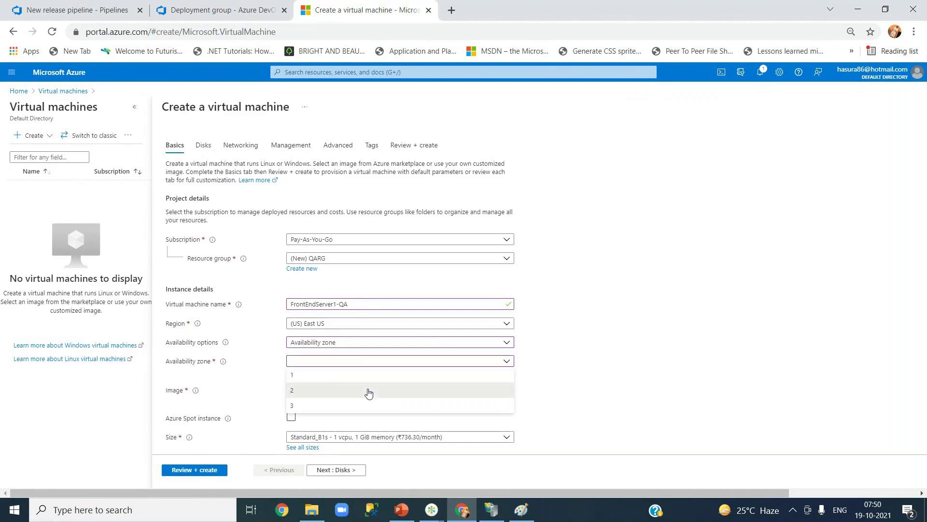
click(368, 392)
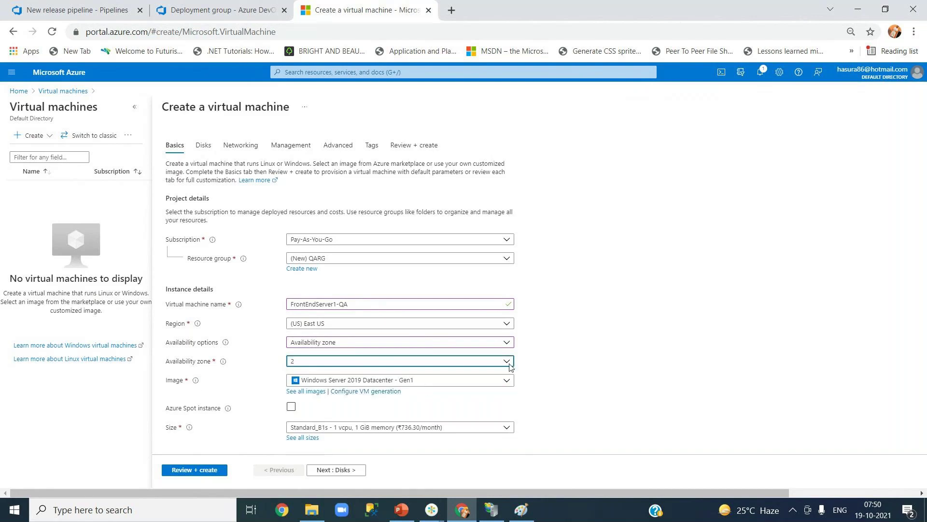
click(485, 365)
click(502, 374)
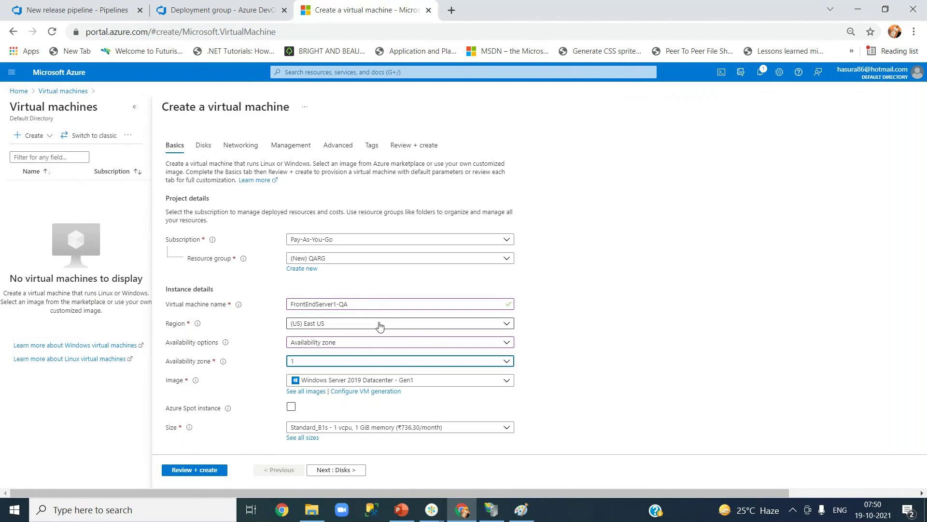
click(383, 342)
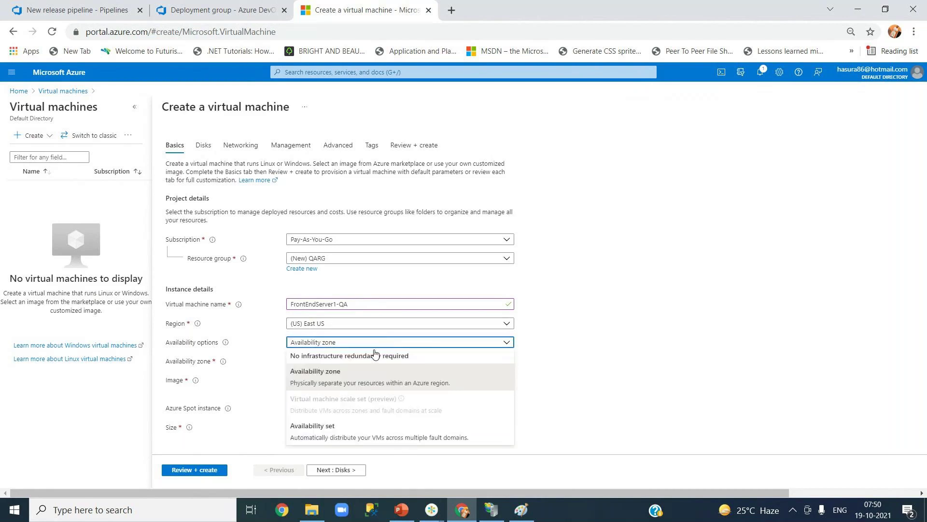
click(373, 358)
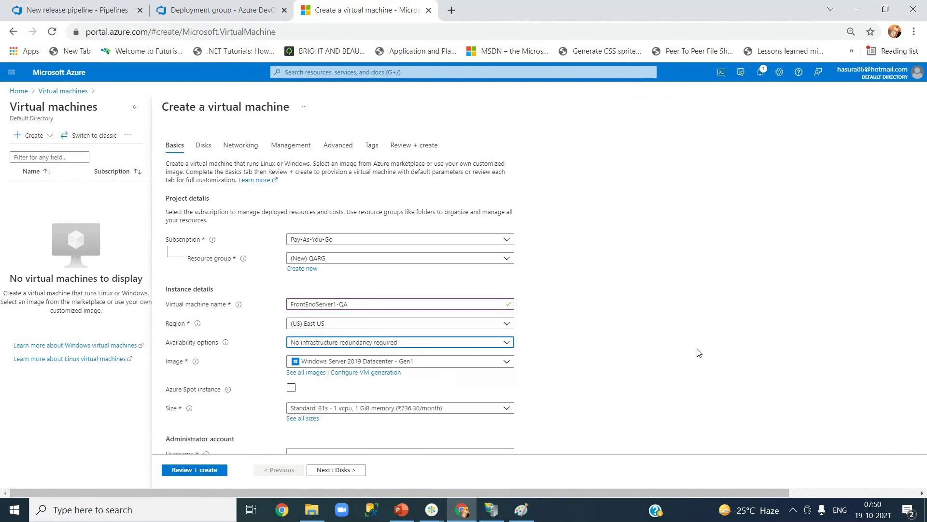
click(654, 358)
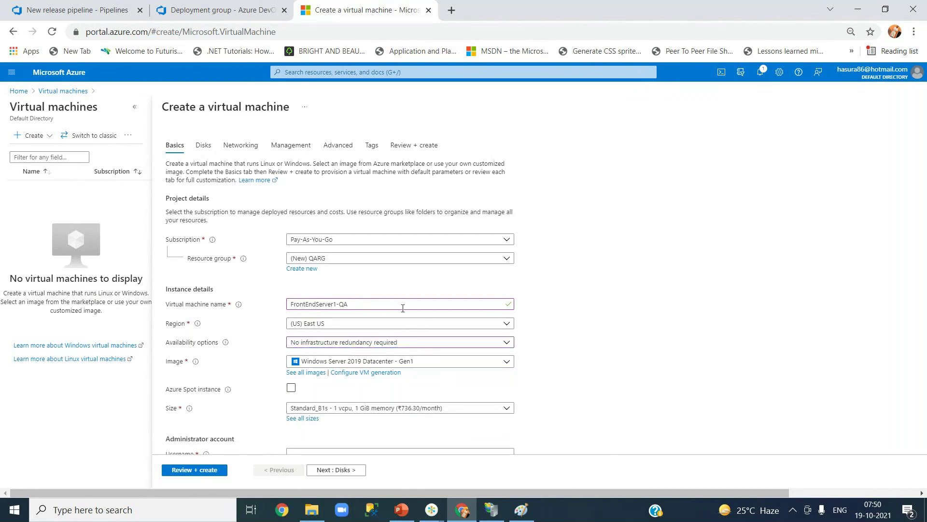
click(396, 343)
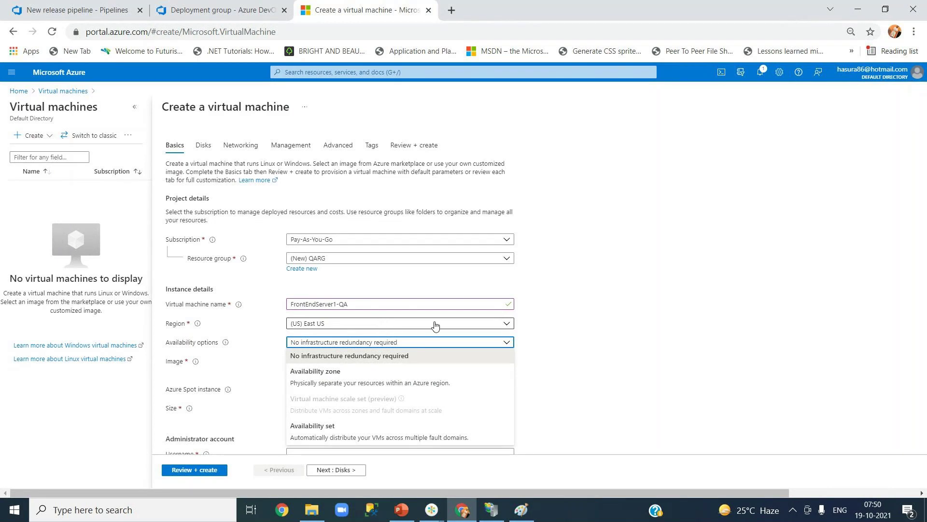
click(621, 318)
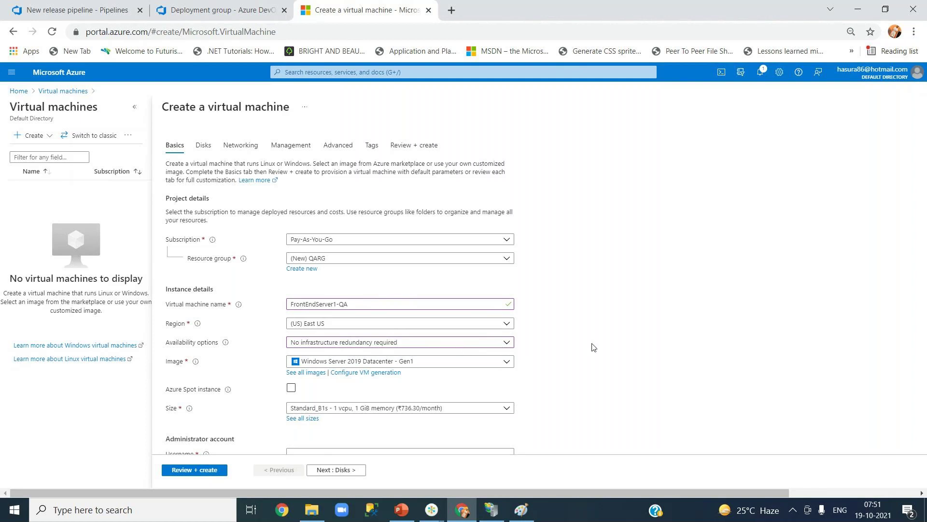
click(439, 369)
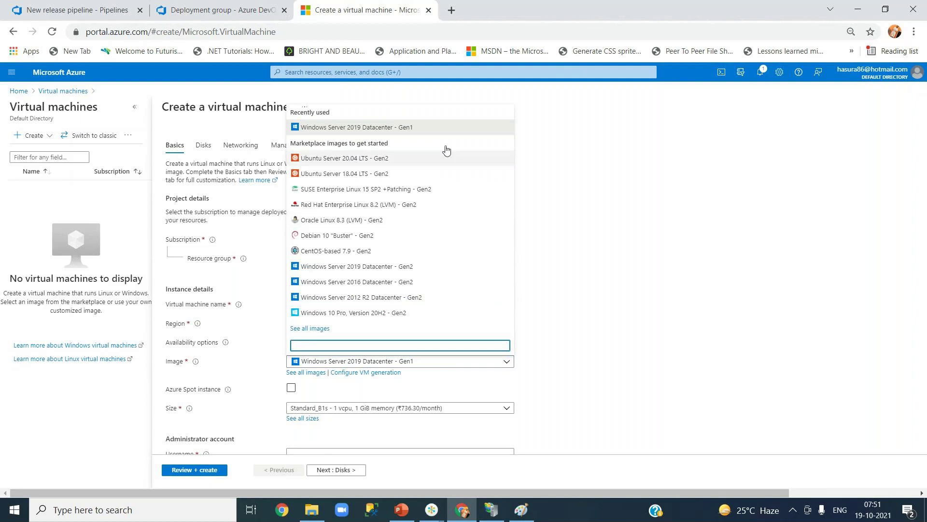
click(430, 129)
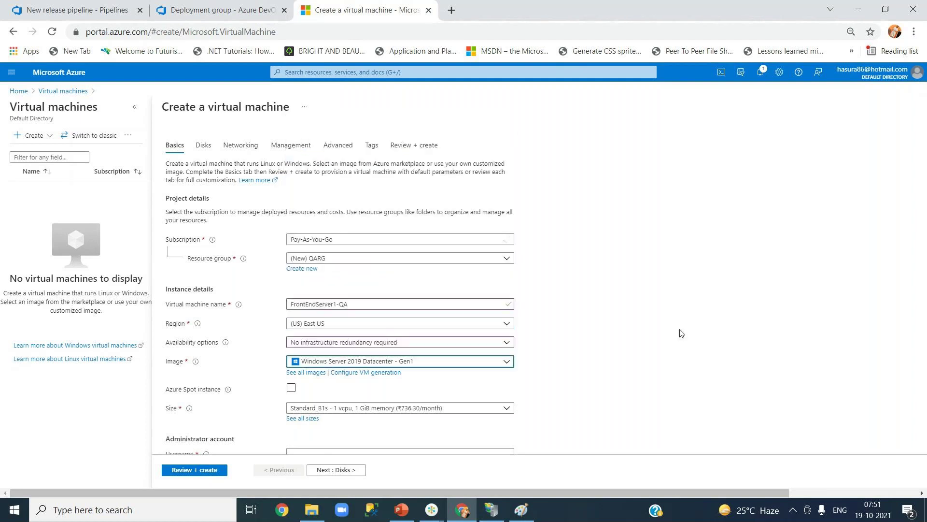
- Browse all VM images, close the image marketplace, and show the Size dropdown options
click(309, 378)
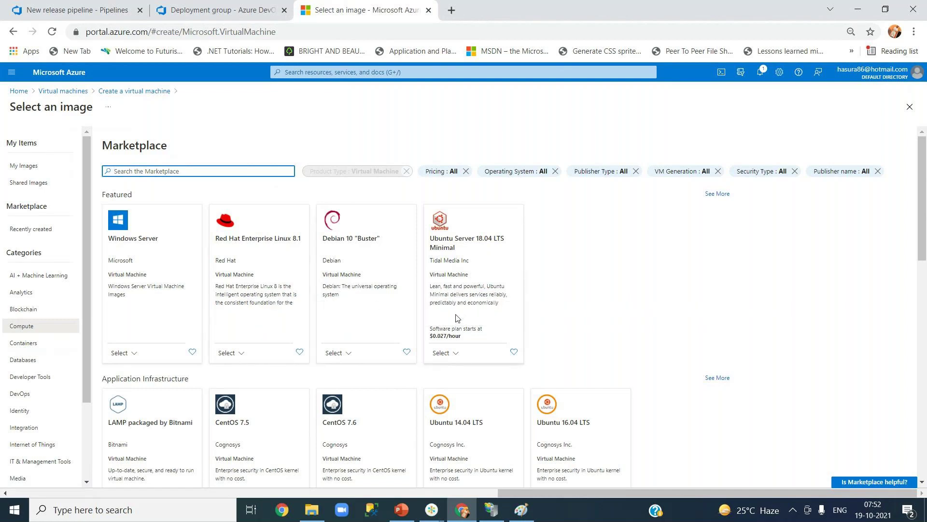
click(911, 112)
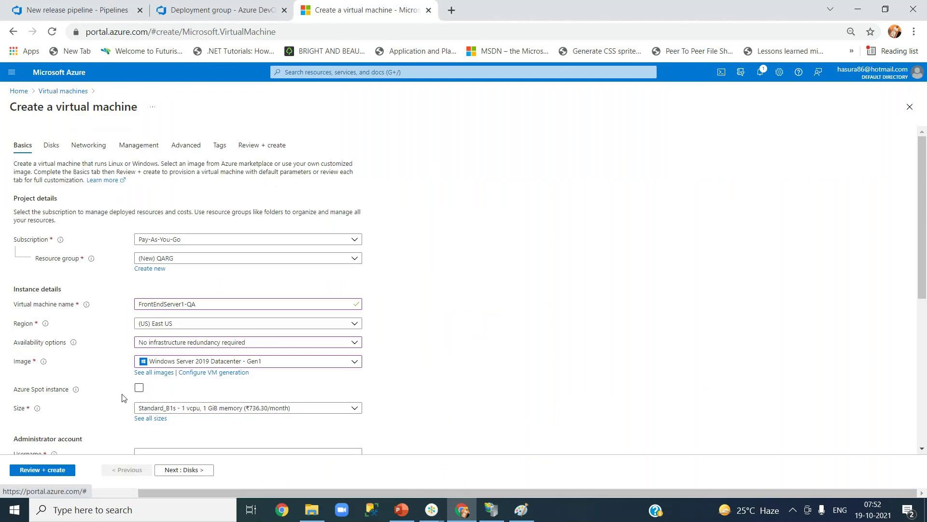
mouse_move(77, 395)
mouse_move(76, 390)
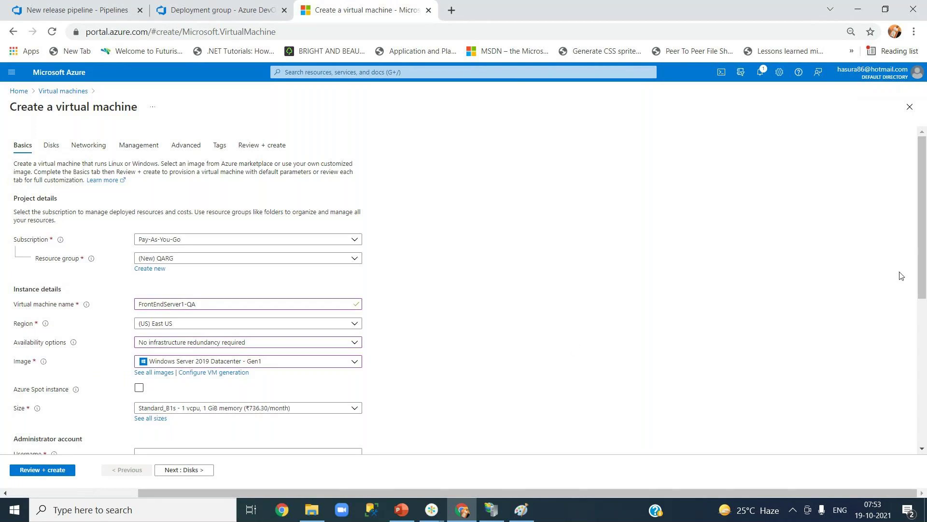
drag(922, 275, 921, 368)
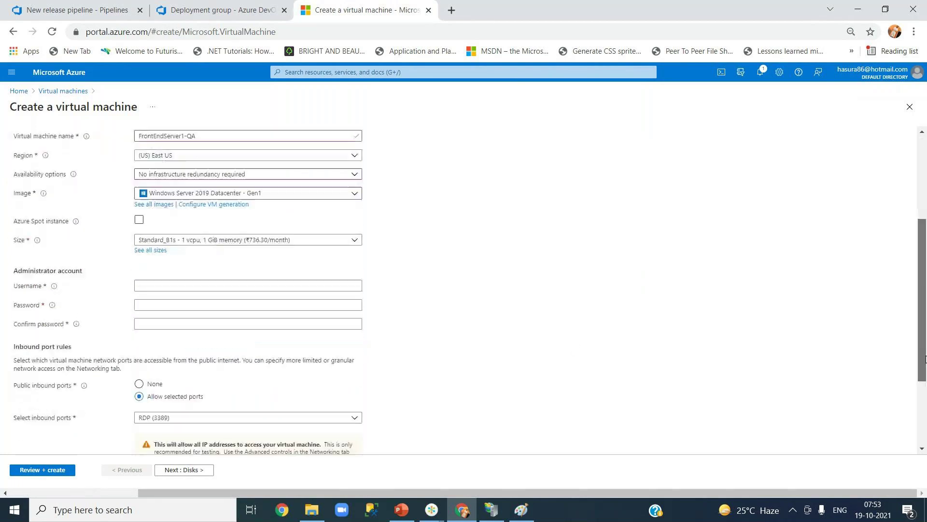
click(194, 240)
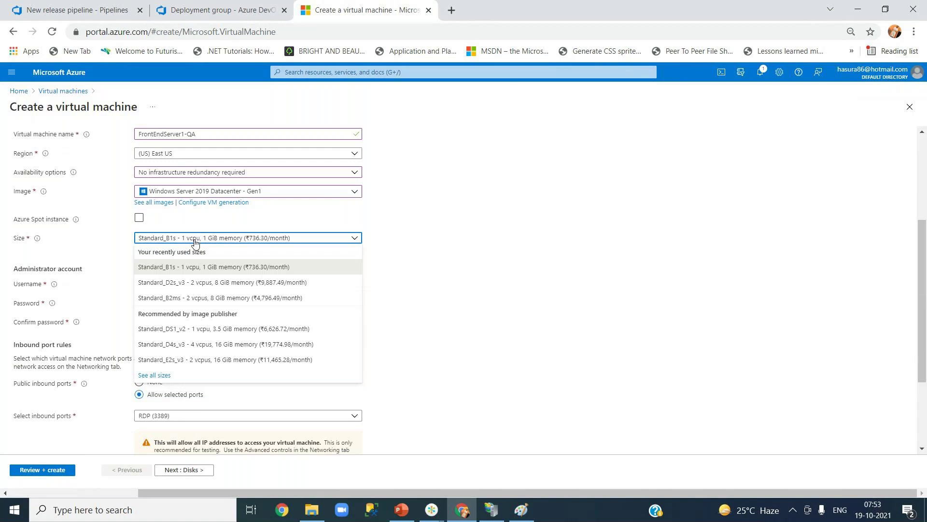
- Close the size list keeping Standard_B1s and open See all sizes
click(406, 266)
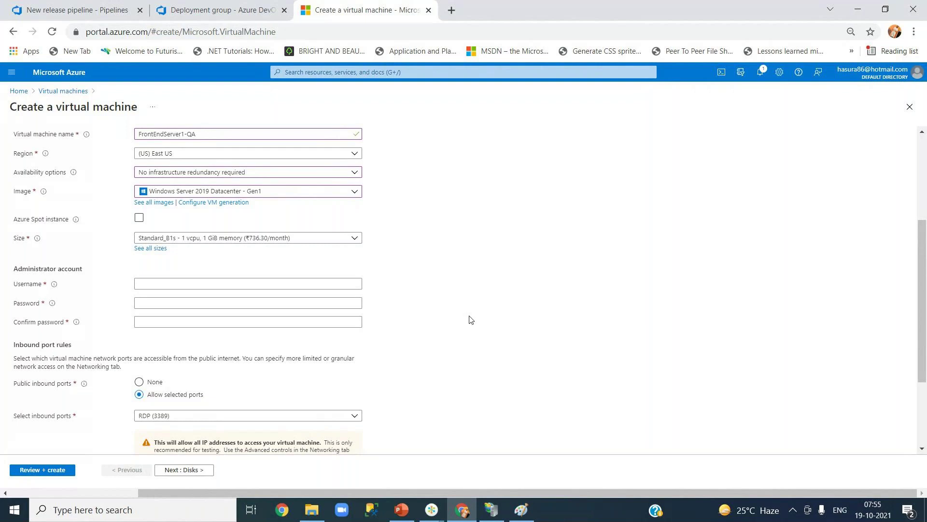
click(154, 252)
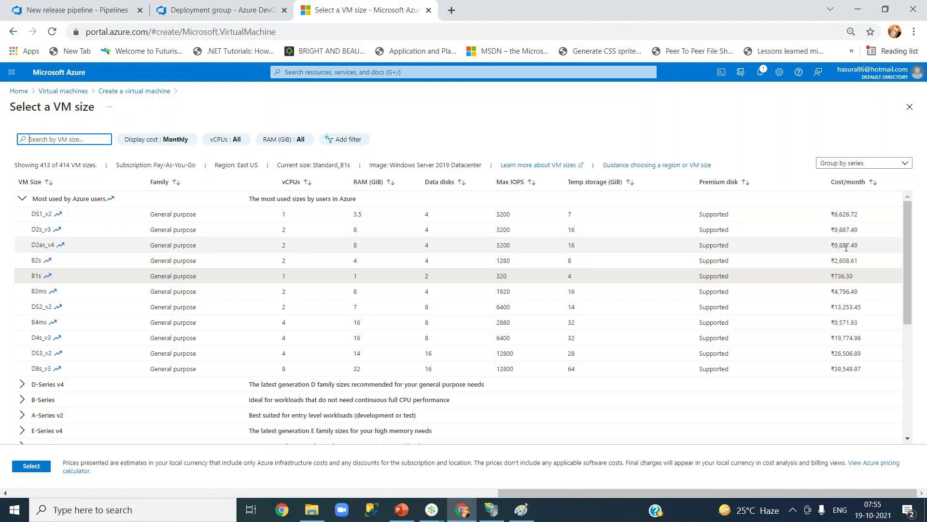
- Sort VM sizes by Cost/month ascending and pick the B2ms size
click(873, 183)
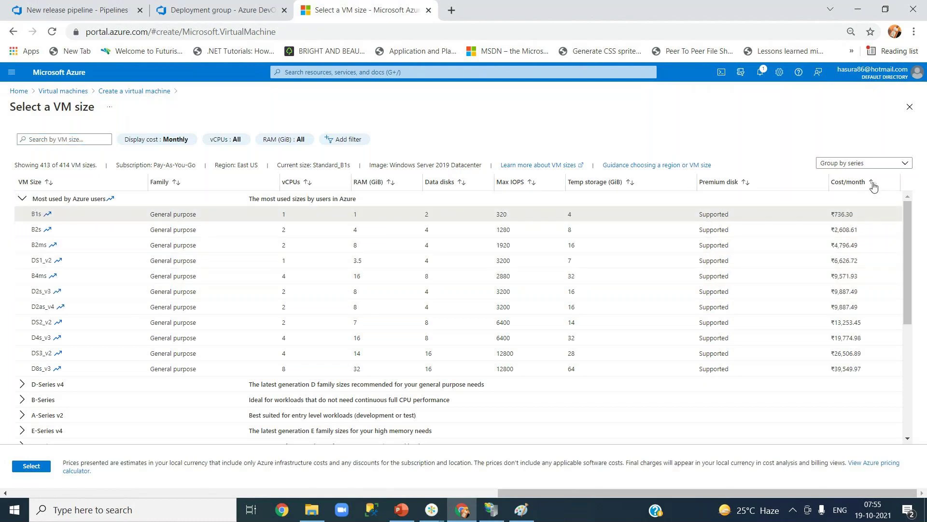
click(372, 247)
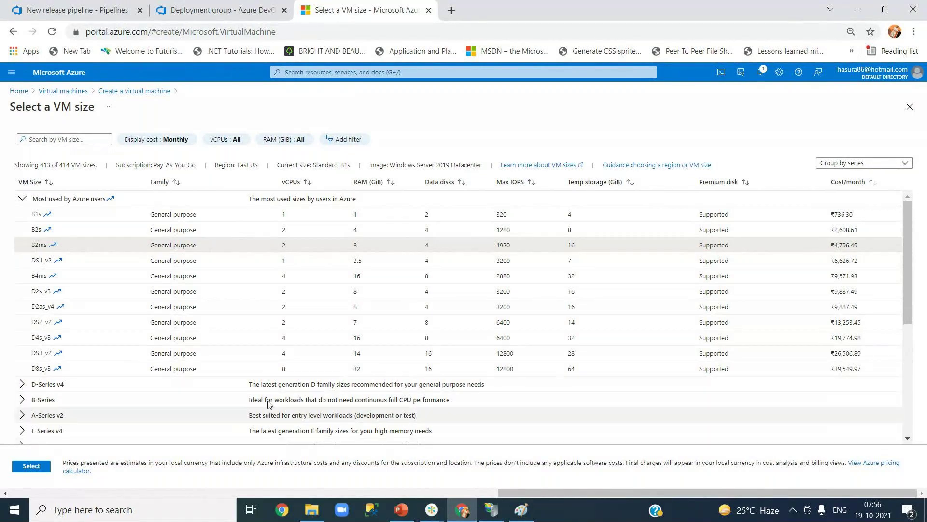
drag(907, 307, 908, 378)
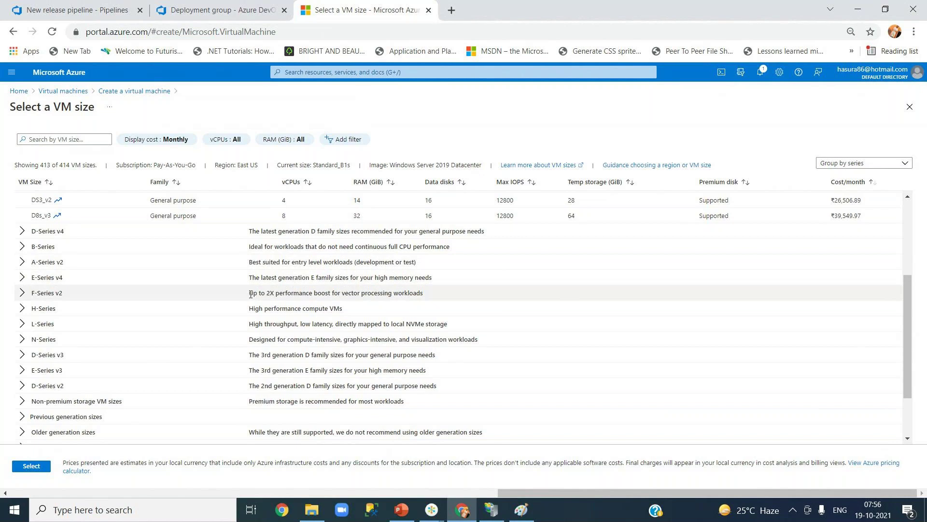
drag(249, 293, 424, 295)
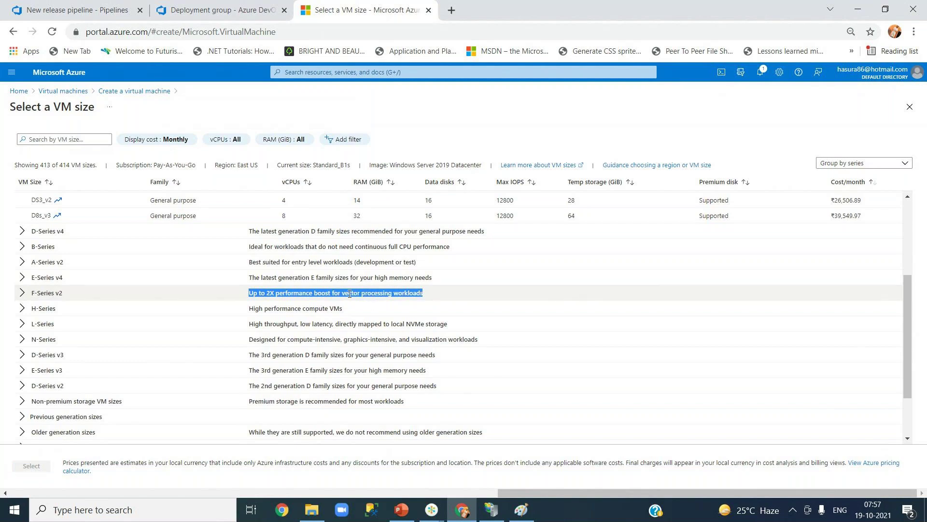
click(281, 309)
drag(260, 309, 380, 309)
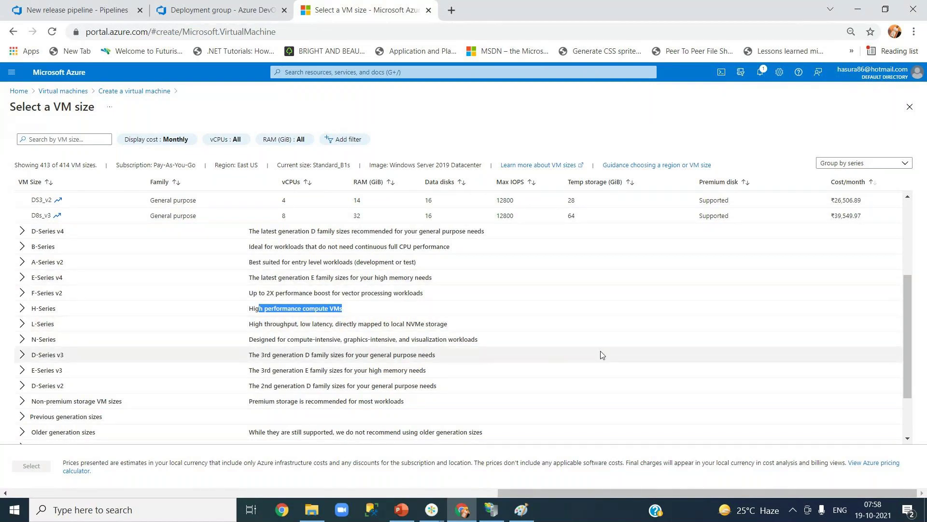
drag(908, 329, 807, 246)
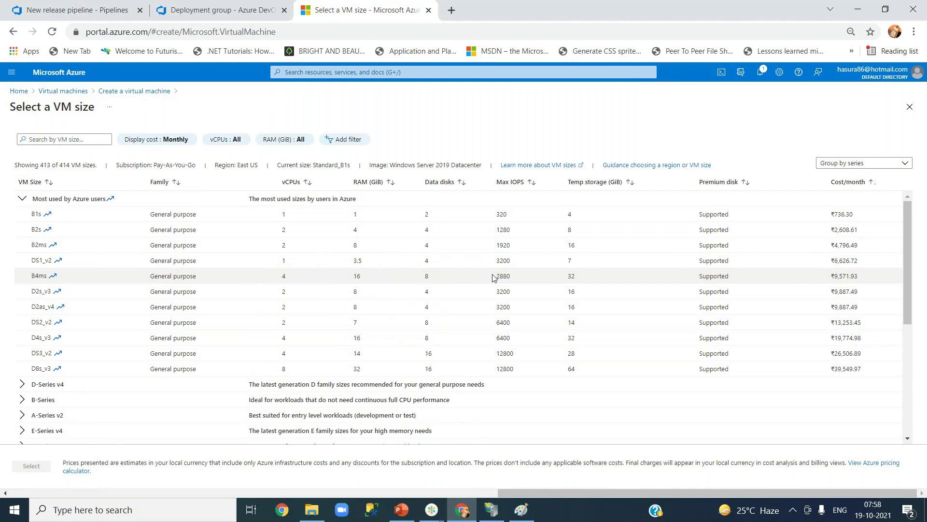
- Pick the B2ms size, then expand the H-Series size group
click(330, 250)
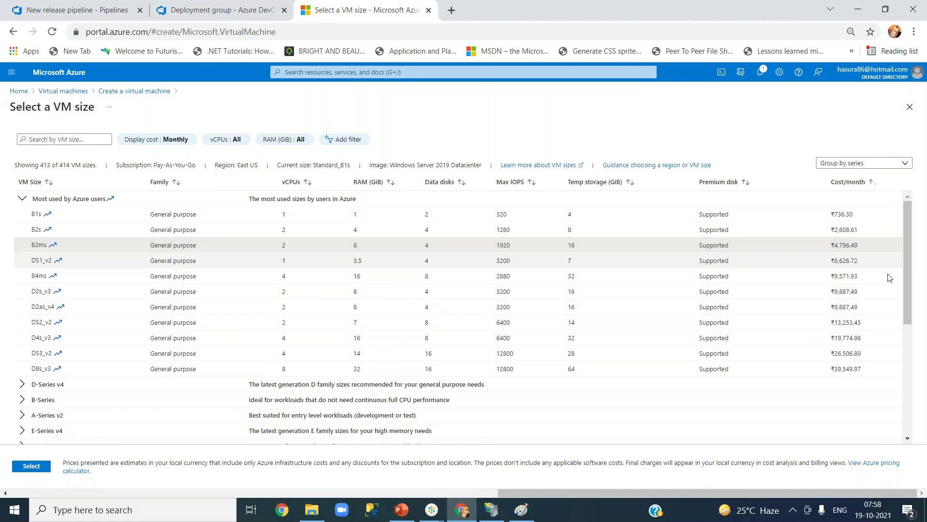
drag(907, 288, 907, 318)
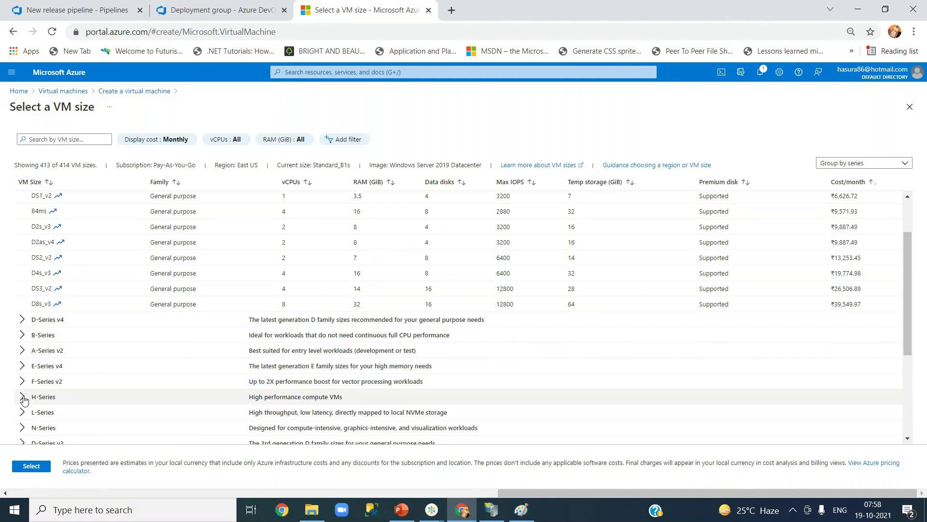
click(24, 400)
click(22, 397)
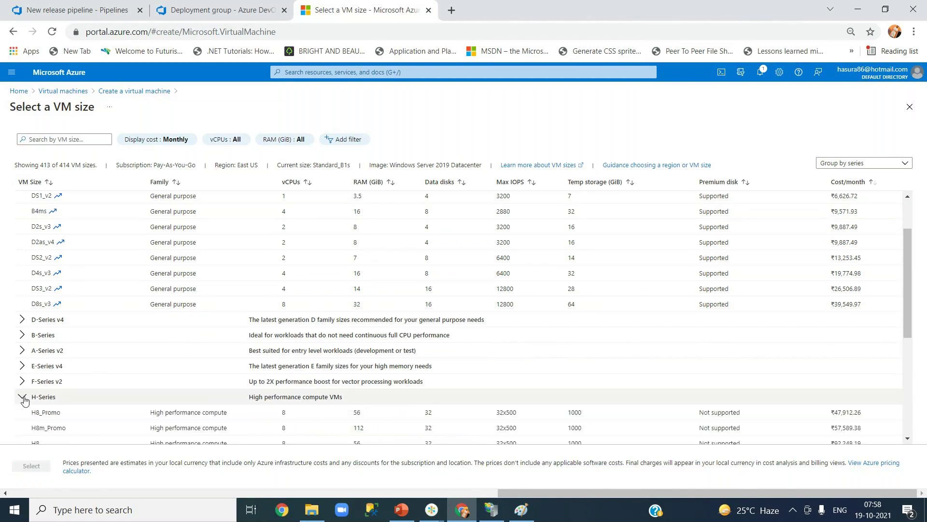
- Scroll to the H8m size and highlight its monthly cost, then switch to File Explorer
drag(907, 295, 910, 342)
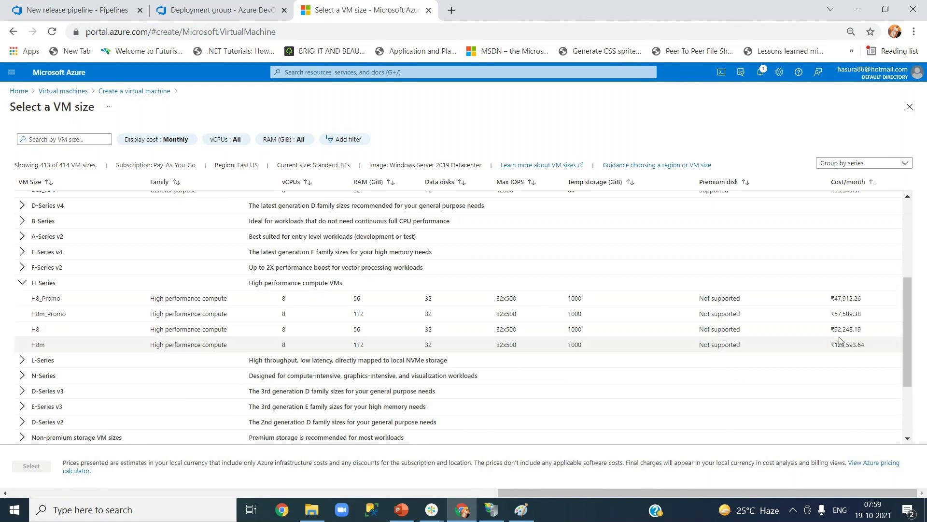
drag(832, 345, 865, 346)
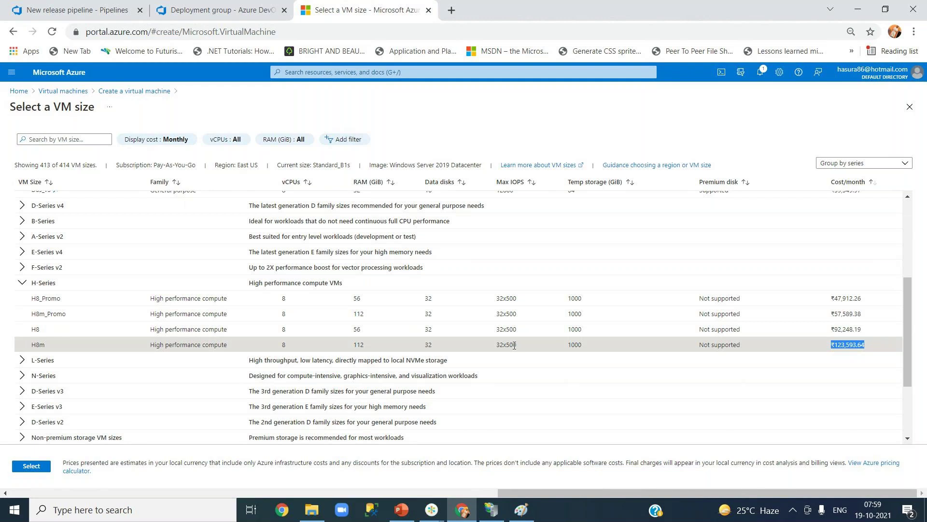
key(alt+Tab)
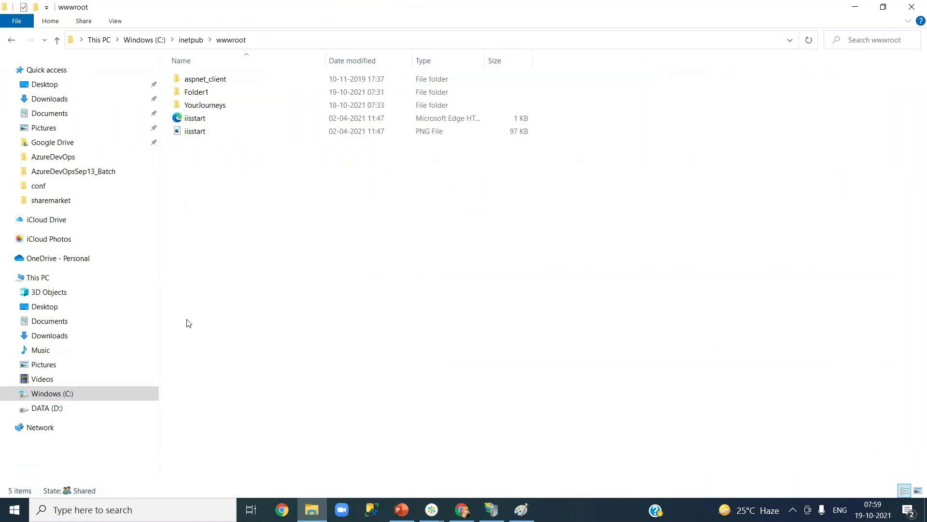
- Browse the Windows (C:) drive, then minimize File Explorer to return to Azure
click(67, 394)
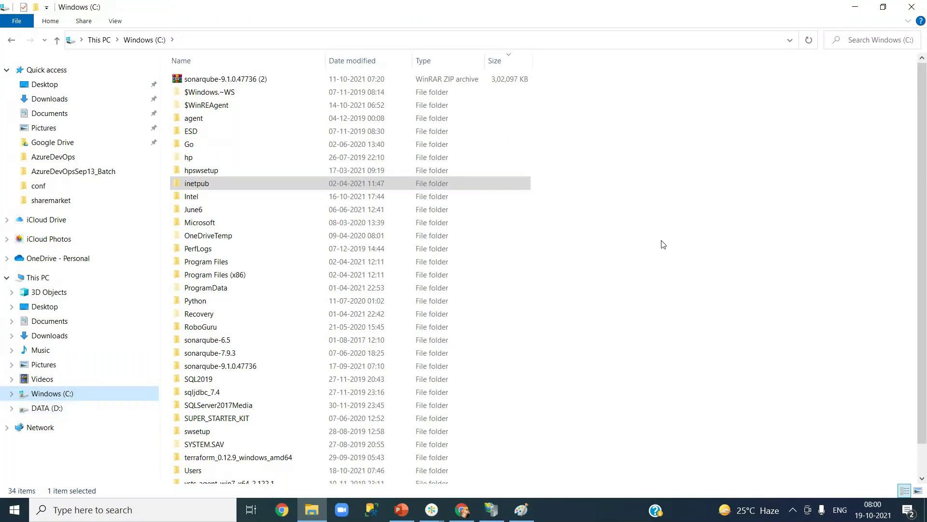
click(854, 8)
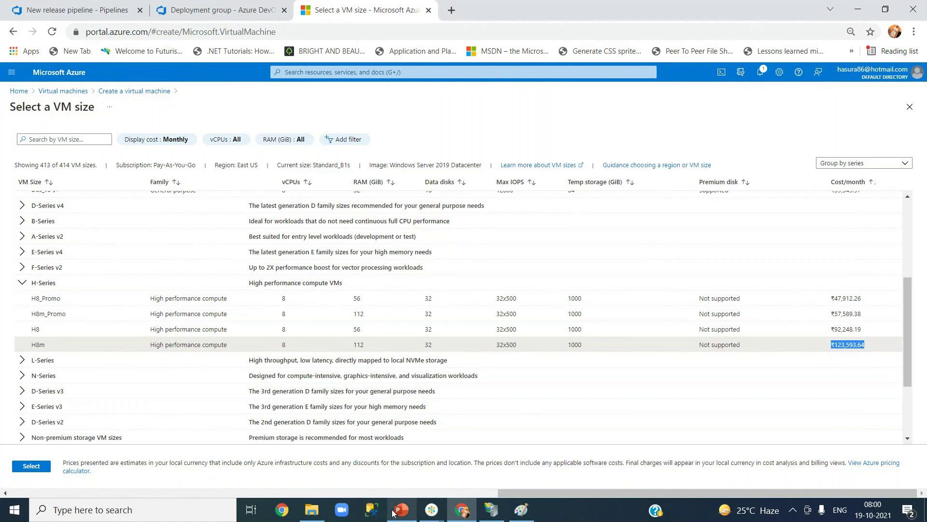
mouse_move(311, 518)
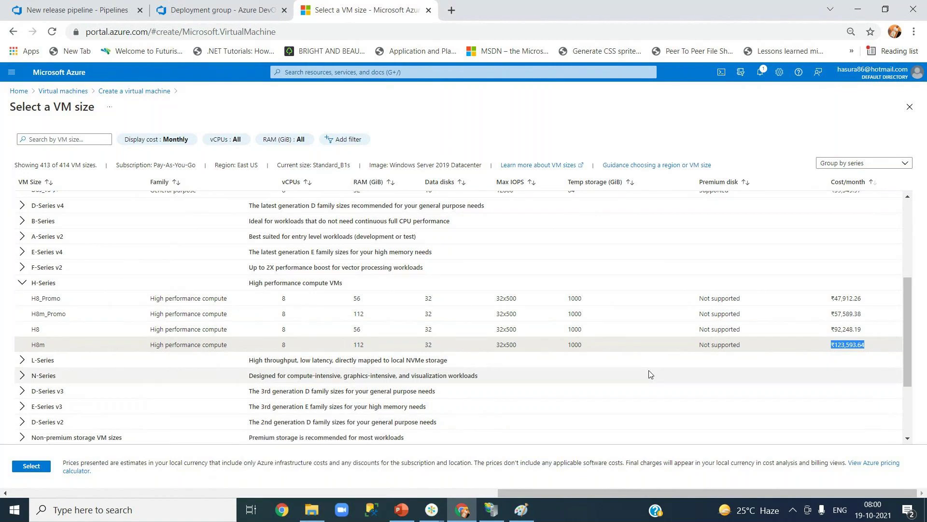
scroll(639, 304, up, 5)
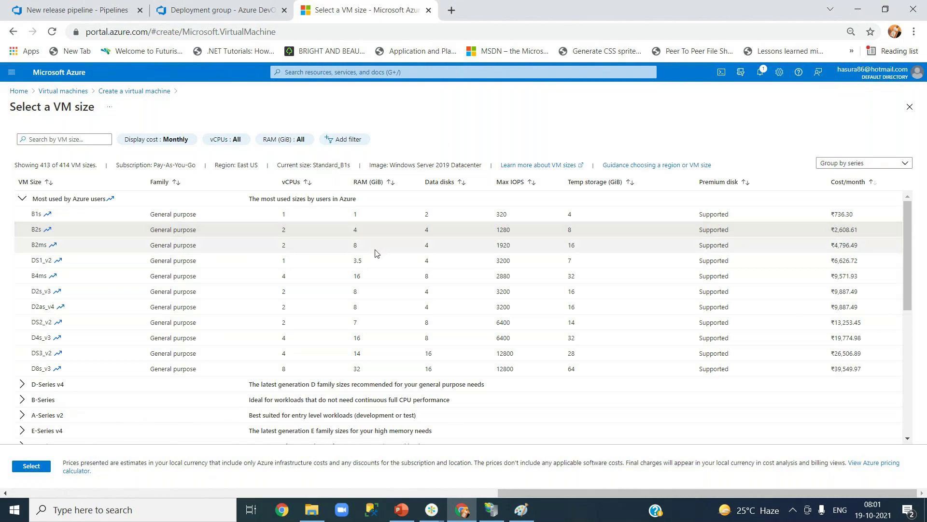
- Select the B2ms size (2 vcpus, 8 GiB) and apply it to the VM form
click(376, 253)
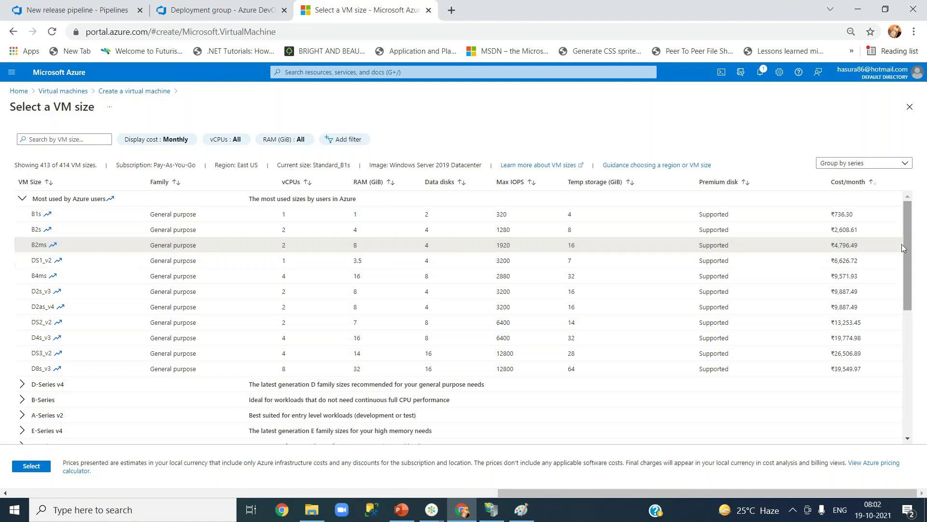
click(31, 466)
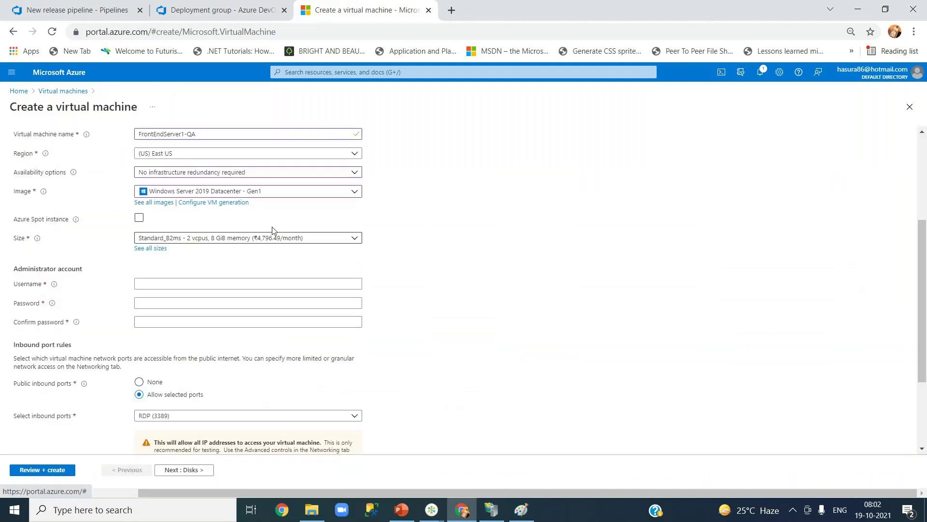
- Enter the administrator username and a valid password, replacing the too-short first attempt
click(195, 284)
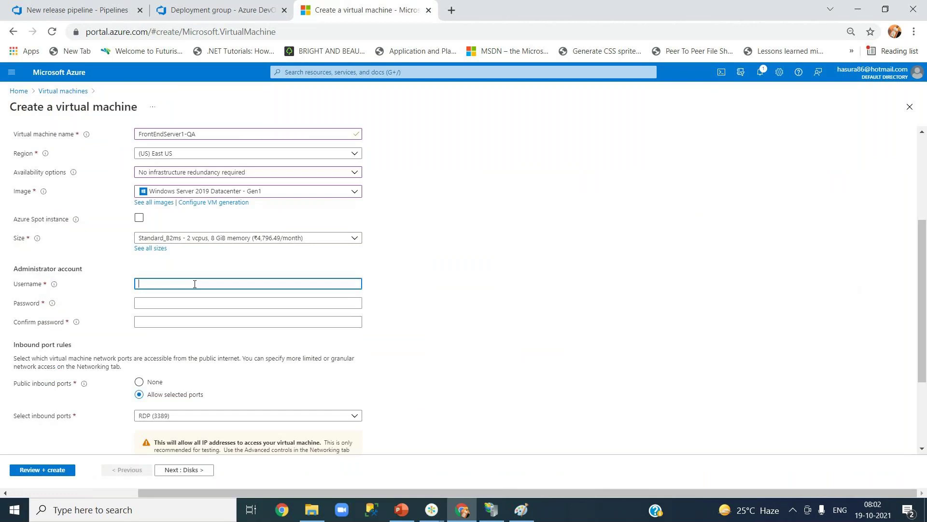
text(hasura86)
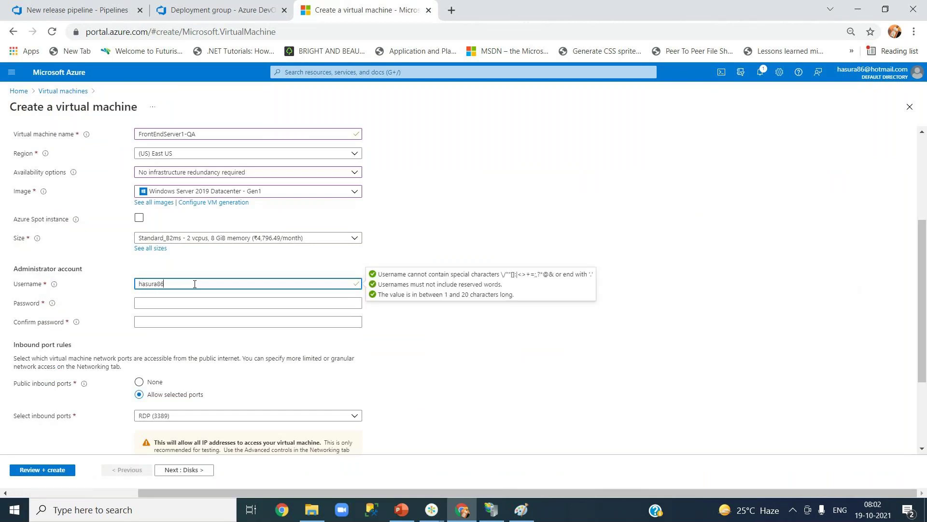
key(Tab)
text(••••••)
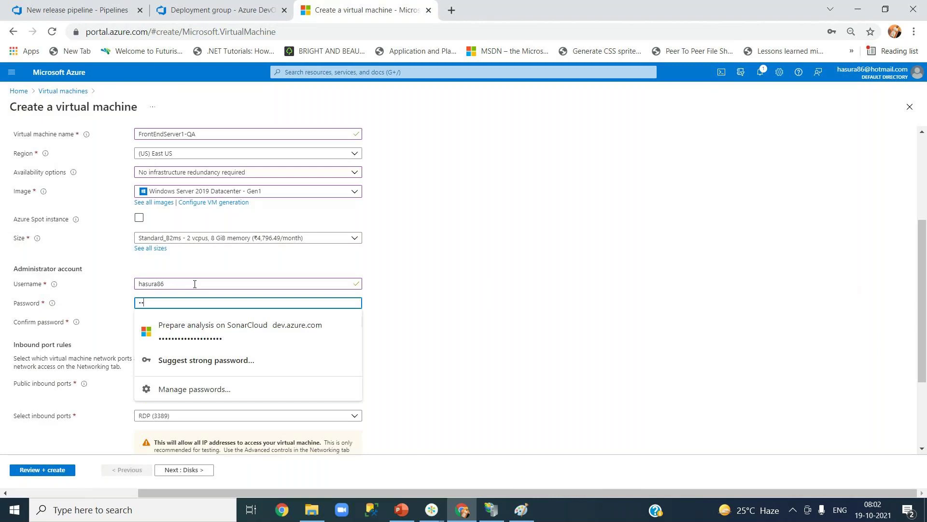
text(•••••)
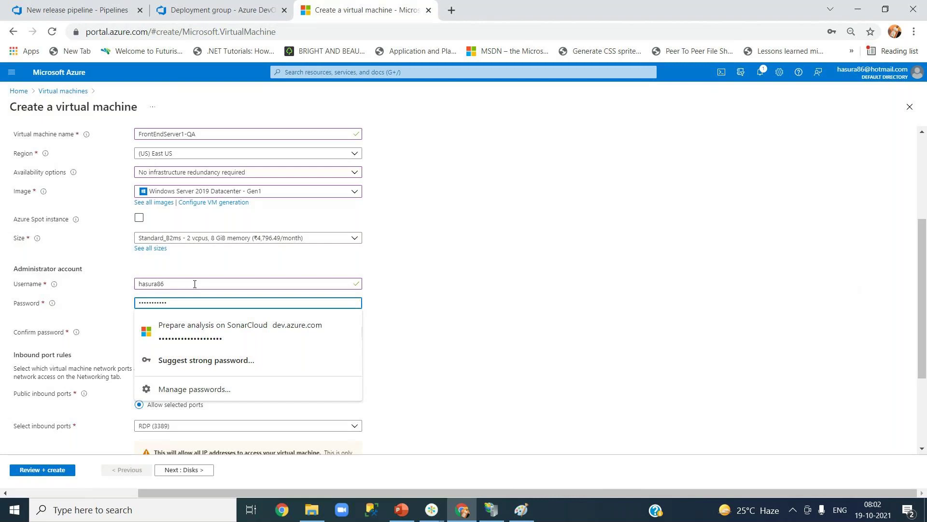
click(434, 330)
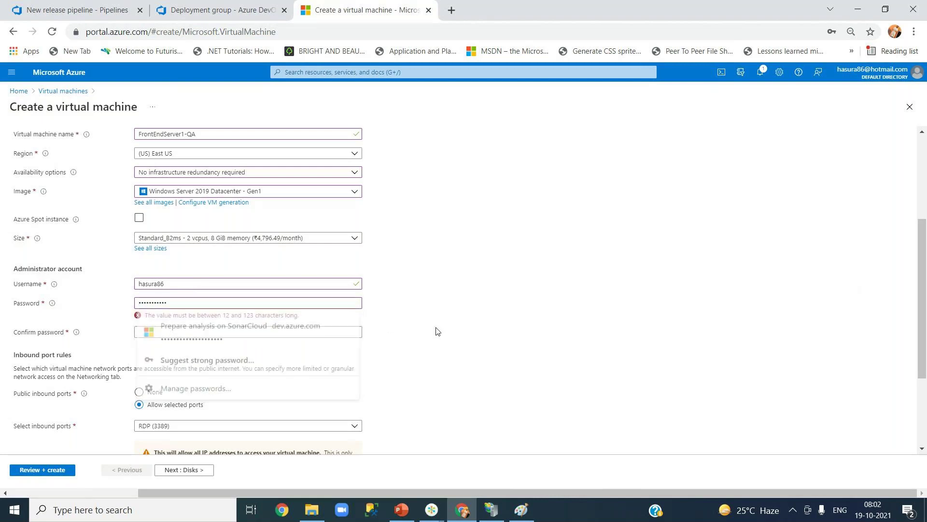
click(227, 301)
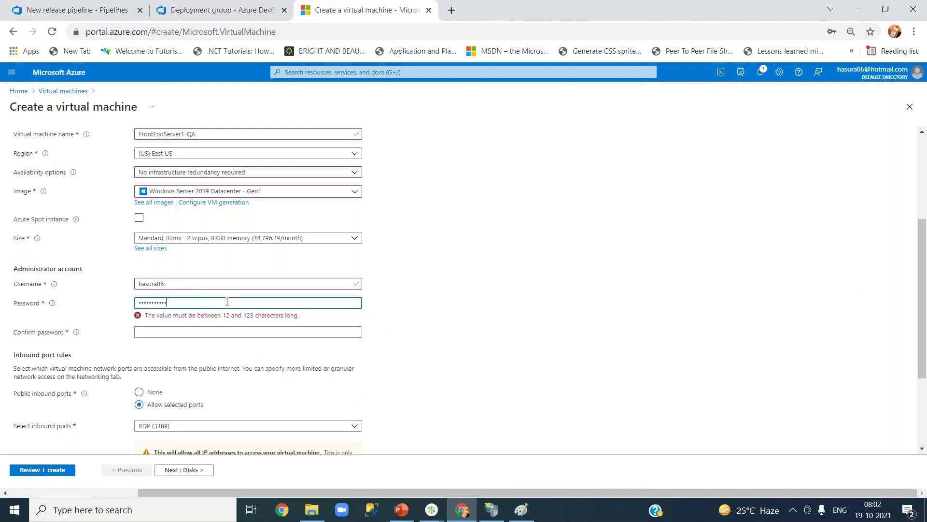
drag(193, 301, 136, 302)
text(••••)
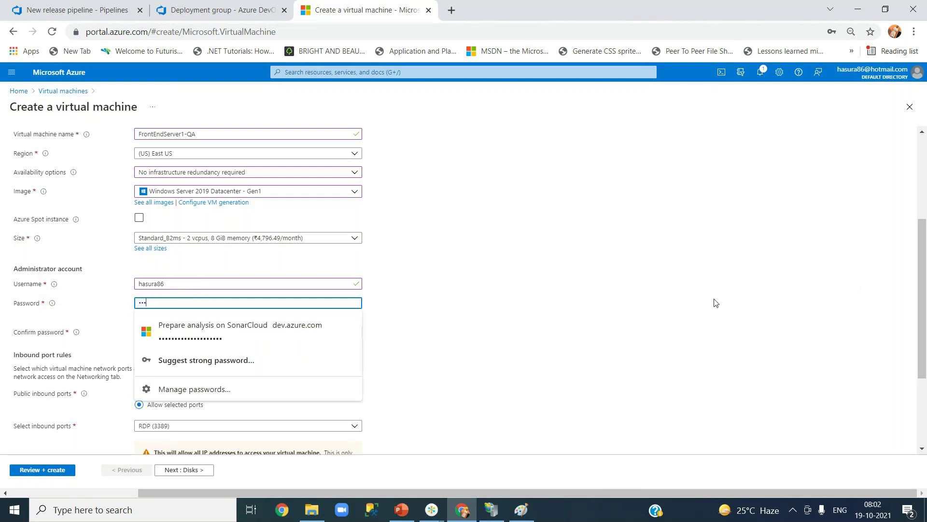
text(•••••••)
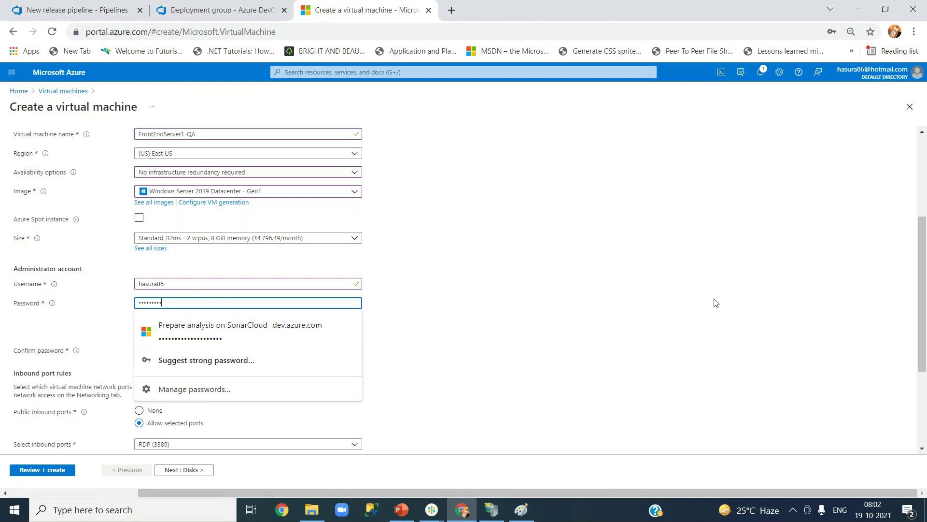
text(••)
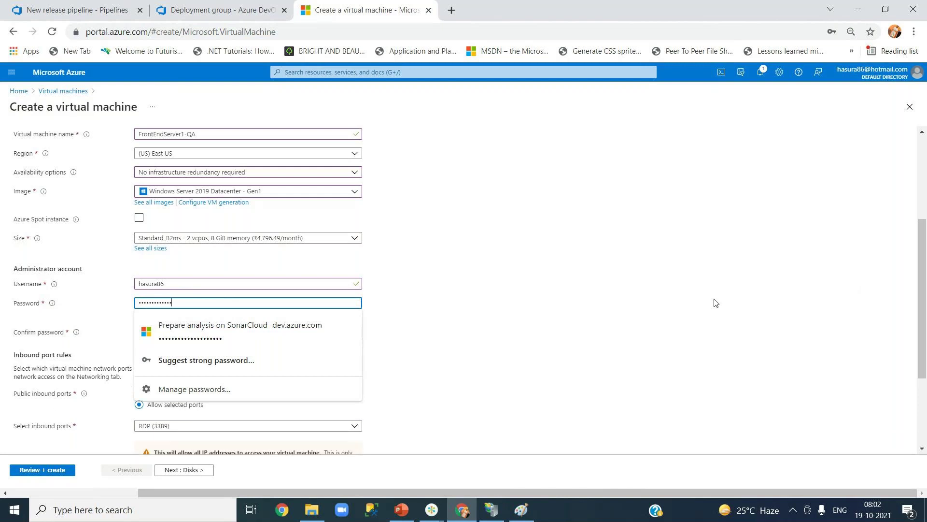
click(573, 302)
- Retype the same password in Confirm password so it validates
click(264, 320)
click(264, 319)
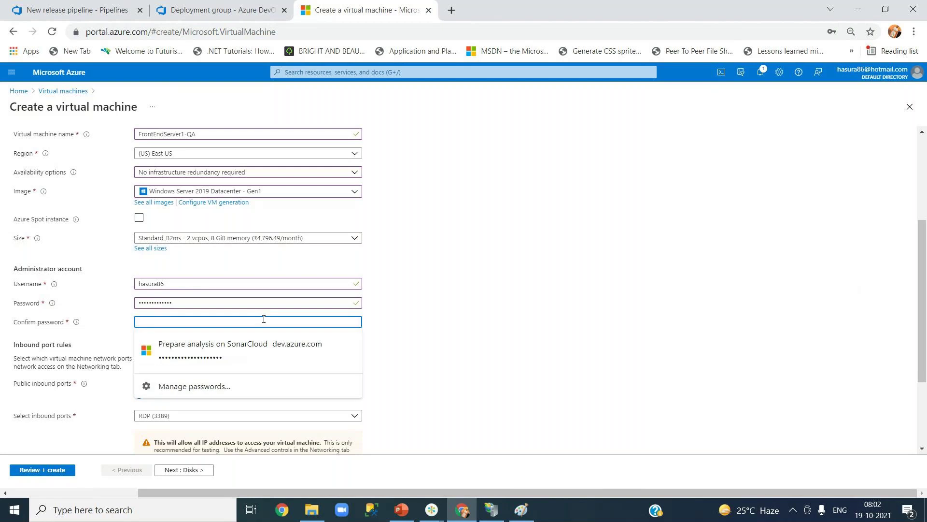
text(•••••)
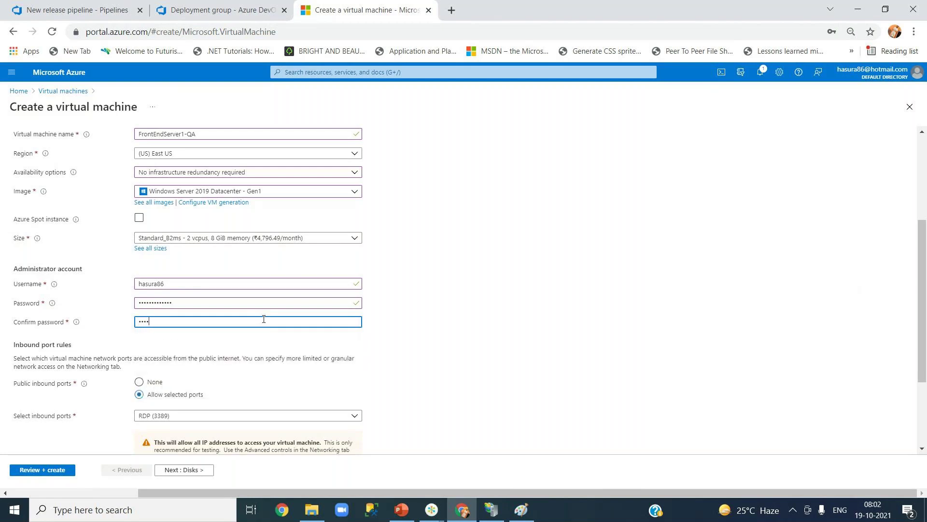
text(••••••)
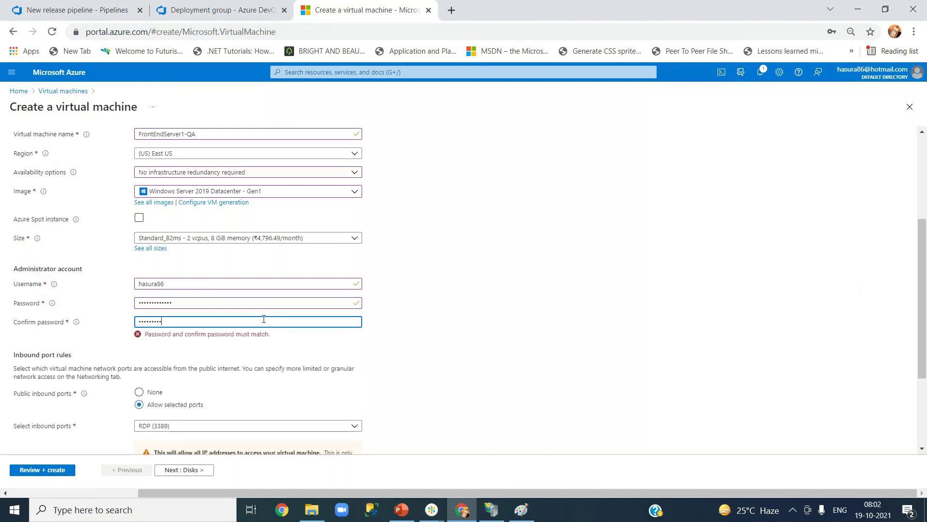
text(••)
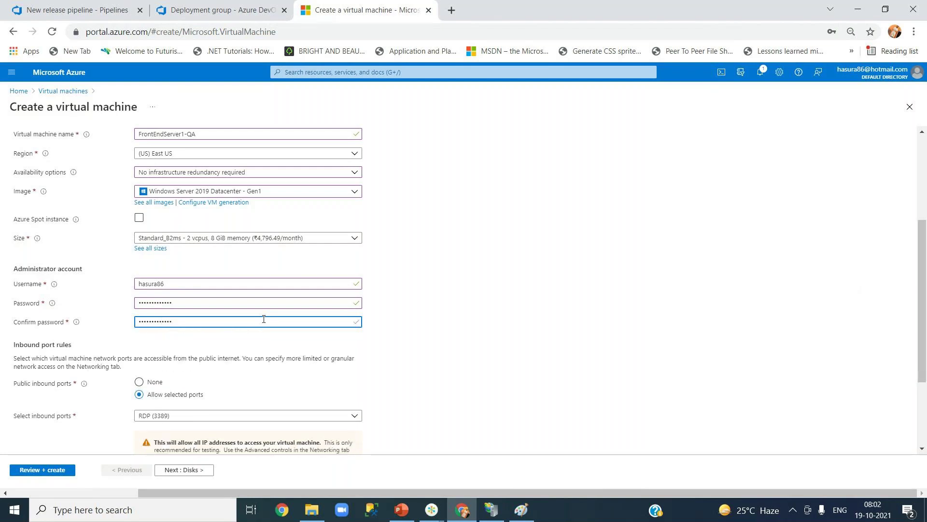
click(592, 304)
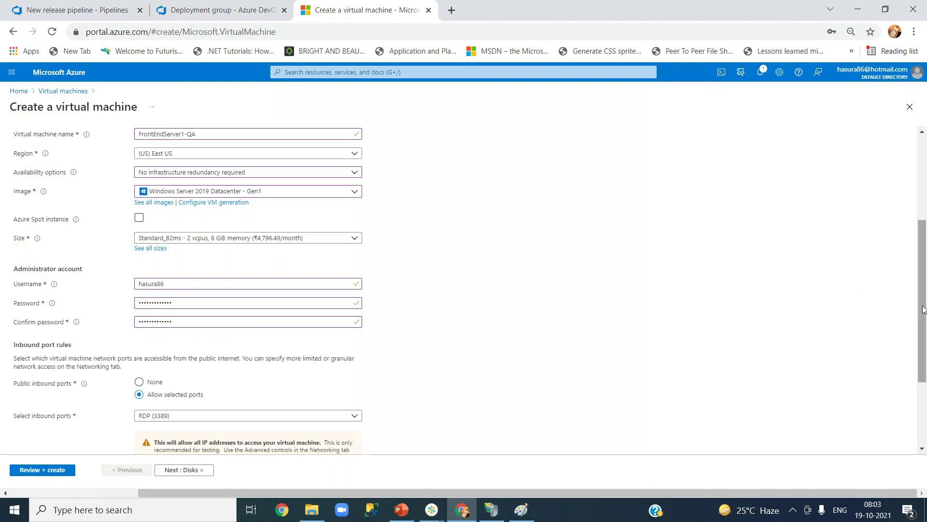
drag(923, 309, 923, 354)
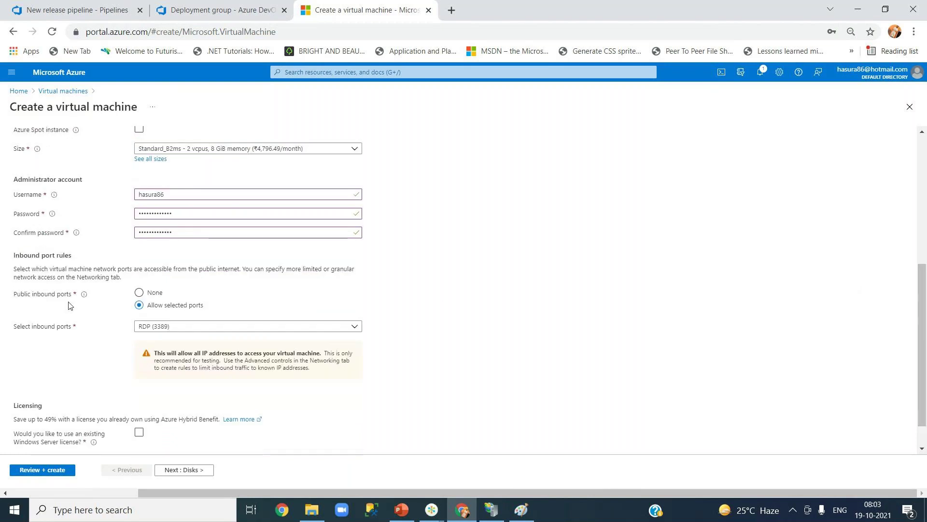
- Allow inbound HTTPS (443) and HTTP (80) alongside RDP (3389)
click(158, 327)
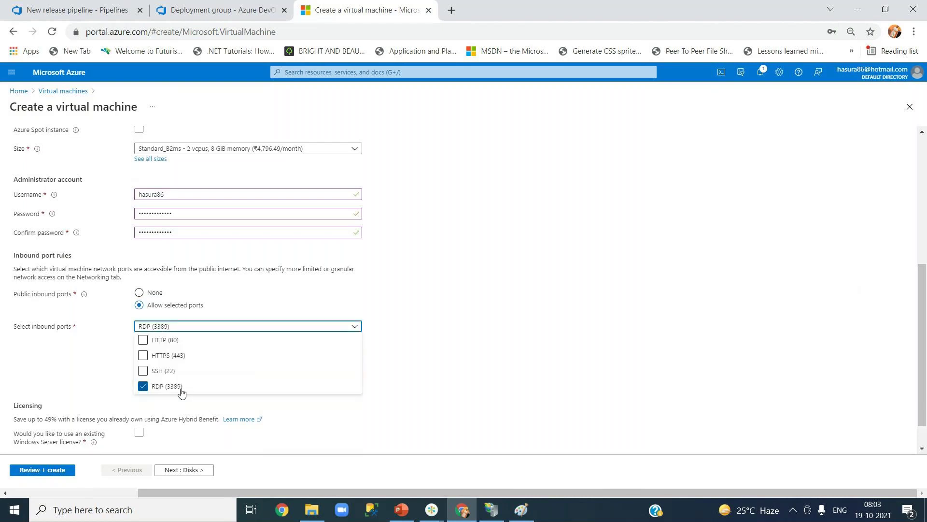
click(175, 356)
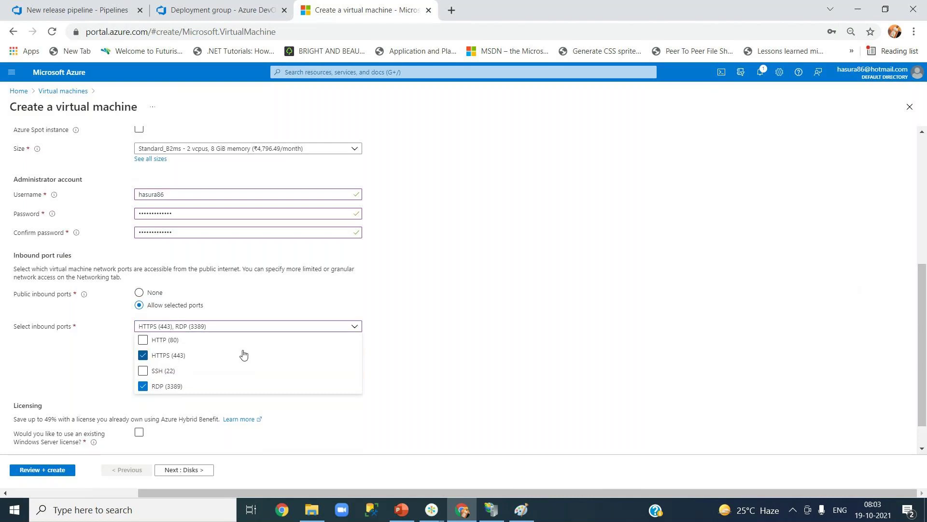
click(172, 340)
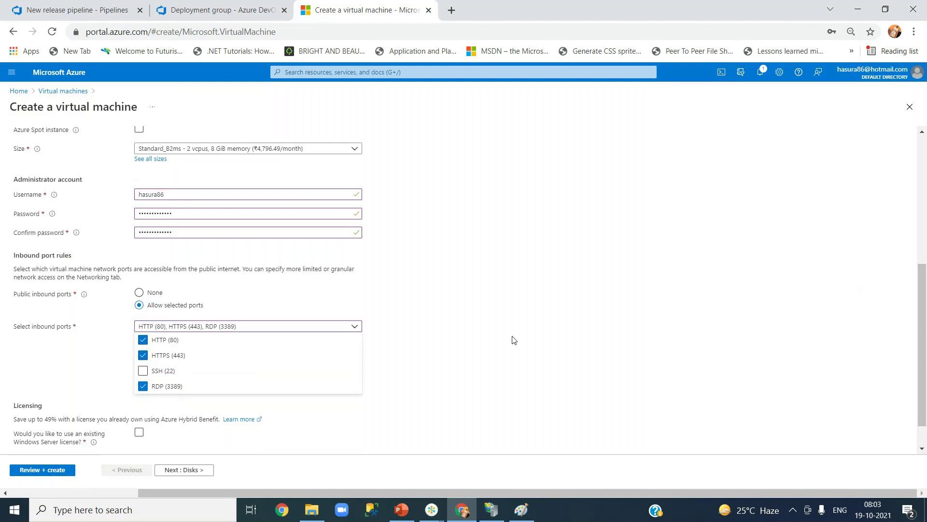
click(513, 340)
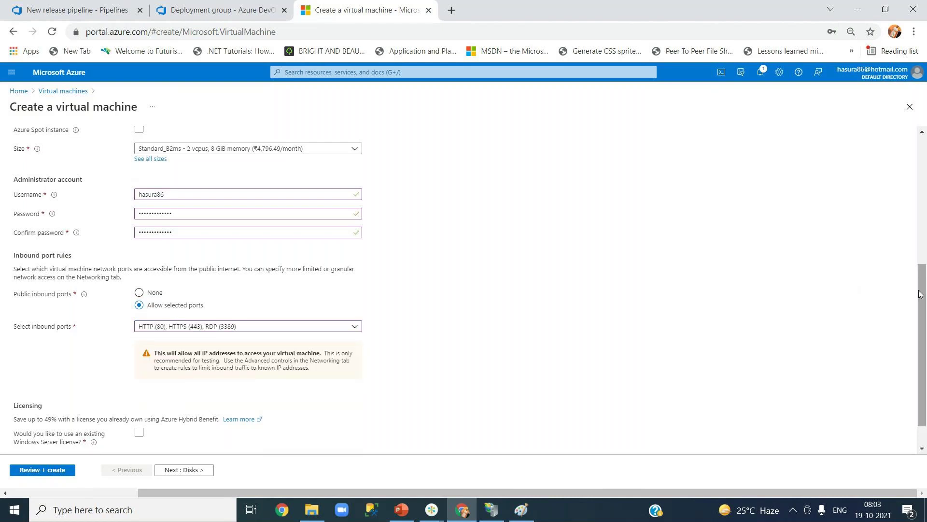
- Review the rest of the Basics form and advance to the Disks step
drag(923, 295, 924, 342)
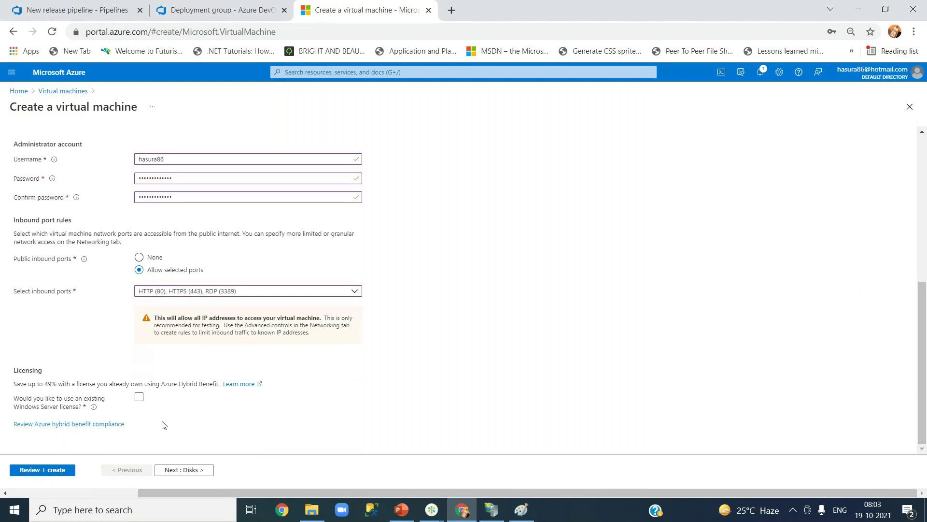
scroll(162, 425, up, 6)
scroll(154, 425, down, 6)
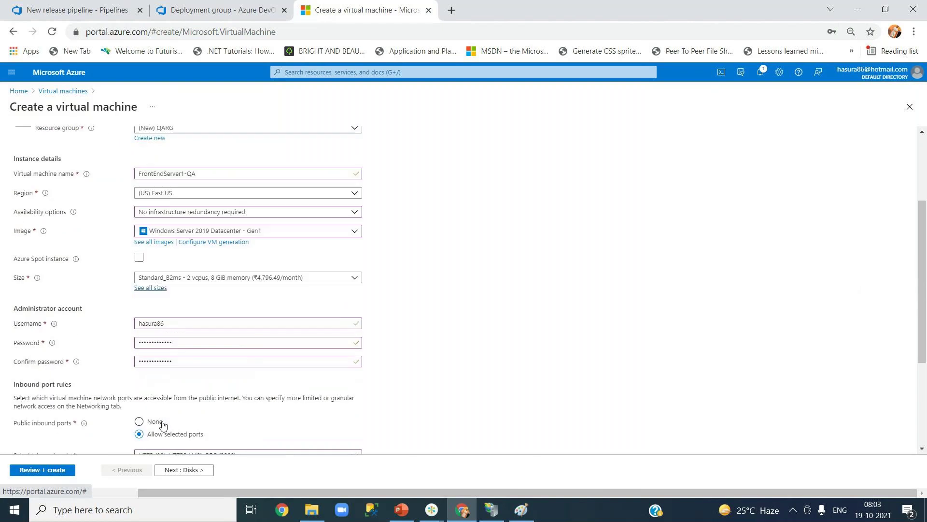
click(194, 474)
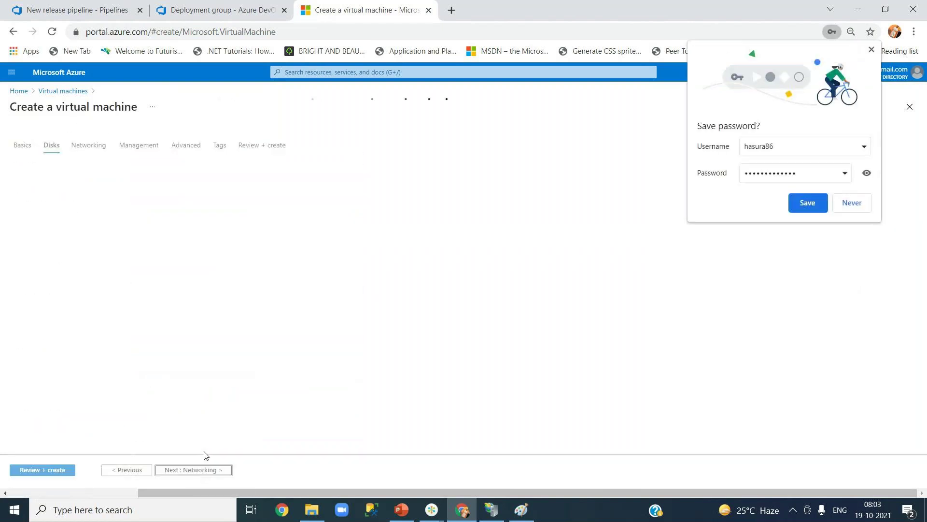
- Decline Chrome's password save, keep Premium SSD as the OS disk type, and bring up File Explorer
click(851, 203)
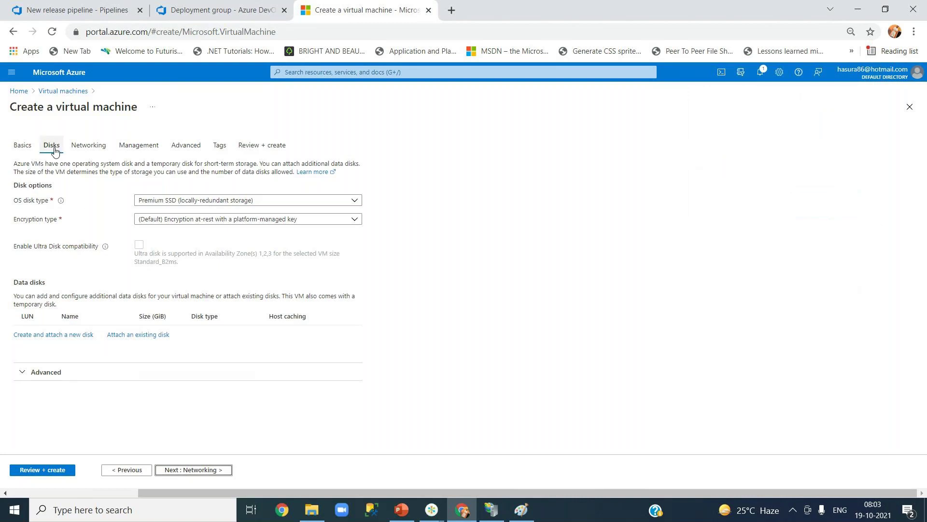
click(166, 204)
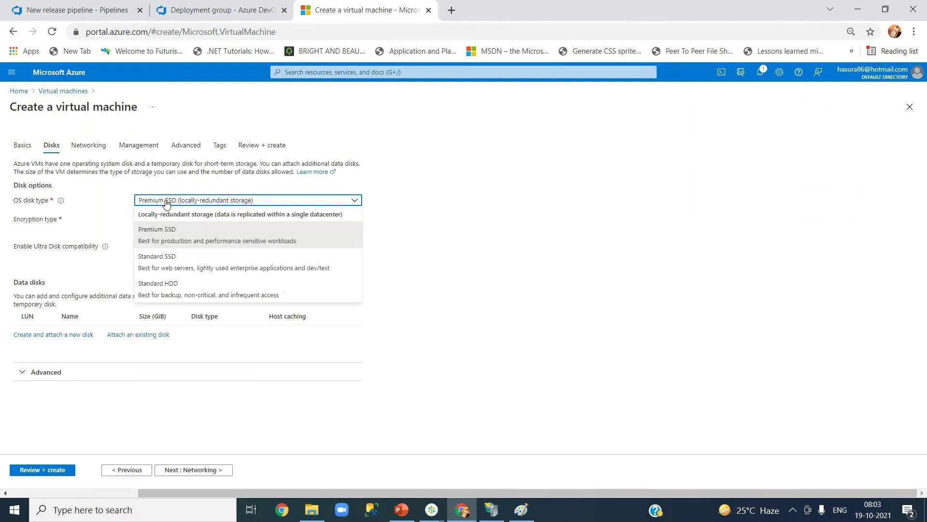
click(178, 234)
click(312, 509)
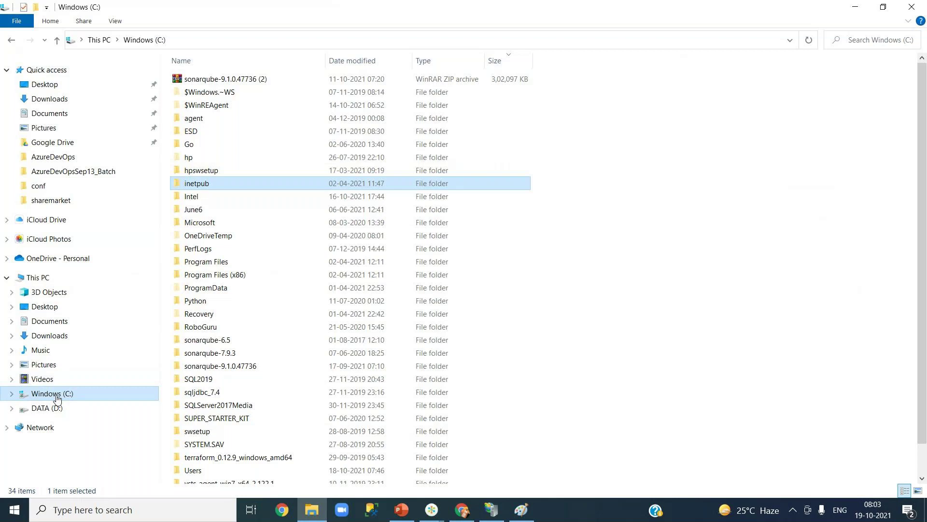
- Browse DATA (D:) and Windows (C:), then minimize File Explorer
click(59, 411)
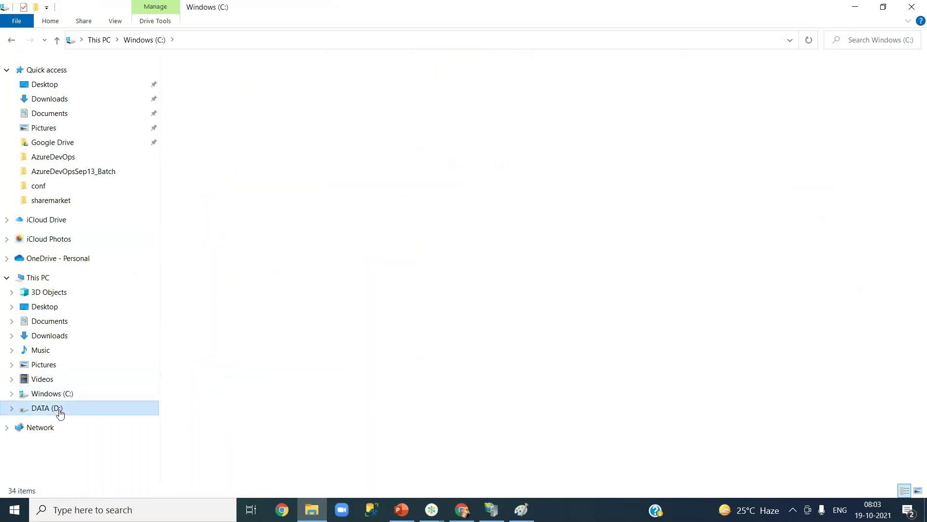
click(55, 395)
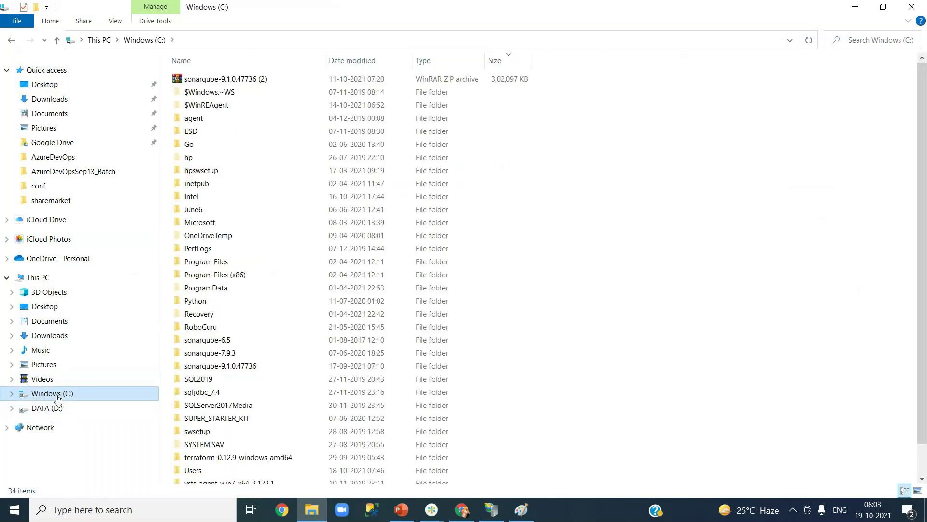
click(855, 9)
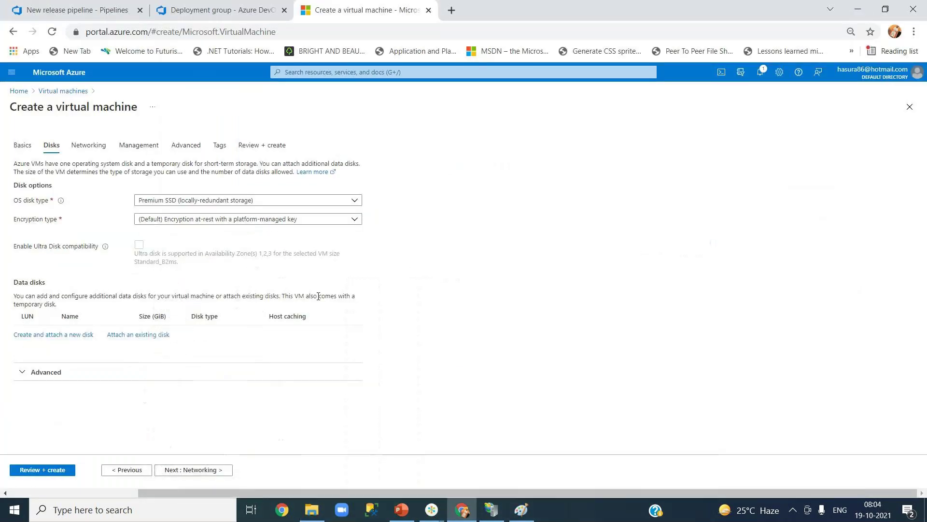
- Confirm Premium SSD as the OS disk type
click(188, 203)
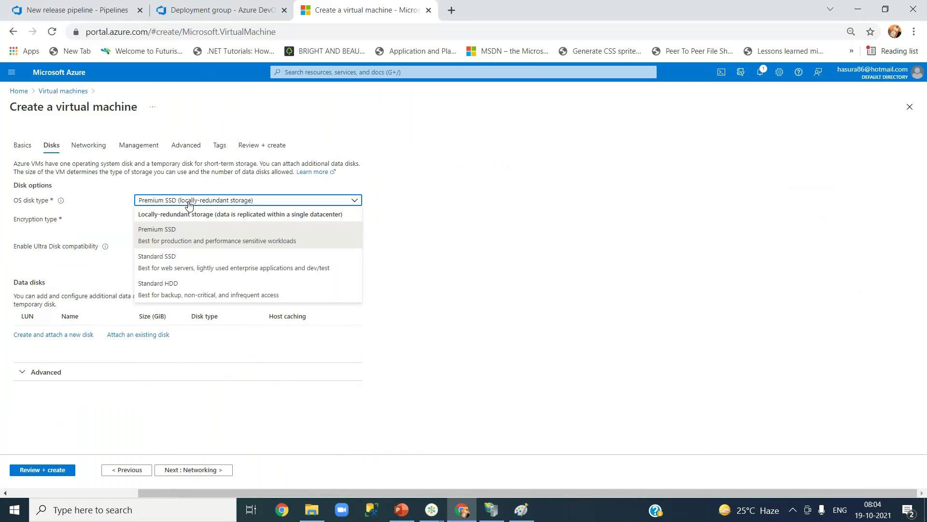
click(190, 242)
click(397, 232)
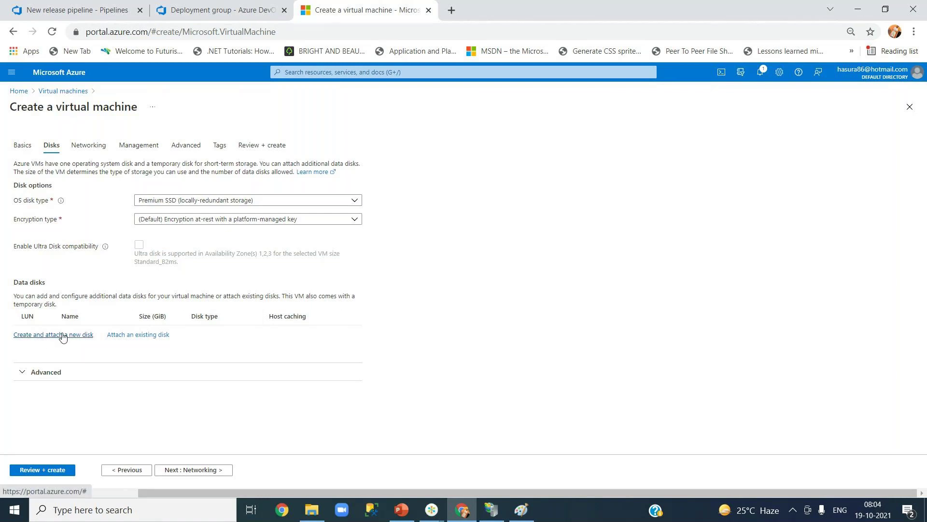
- Uncheck Use managed disks under Advanced, then continue to the Networking step
click(111, 376)
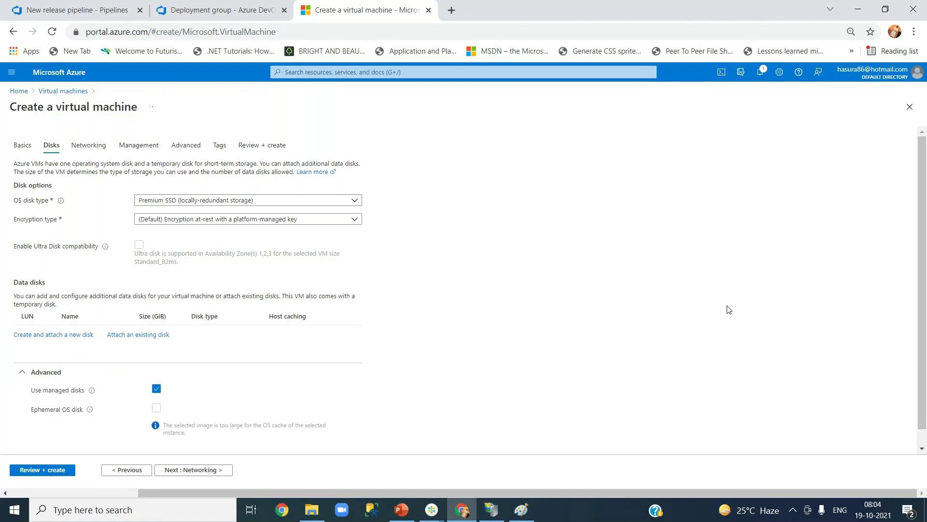
scroll(731, 310, down, 1)
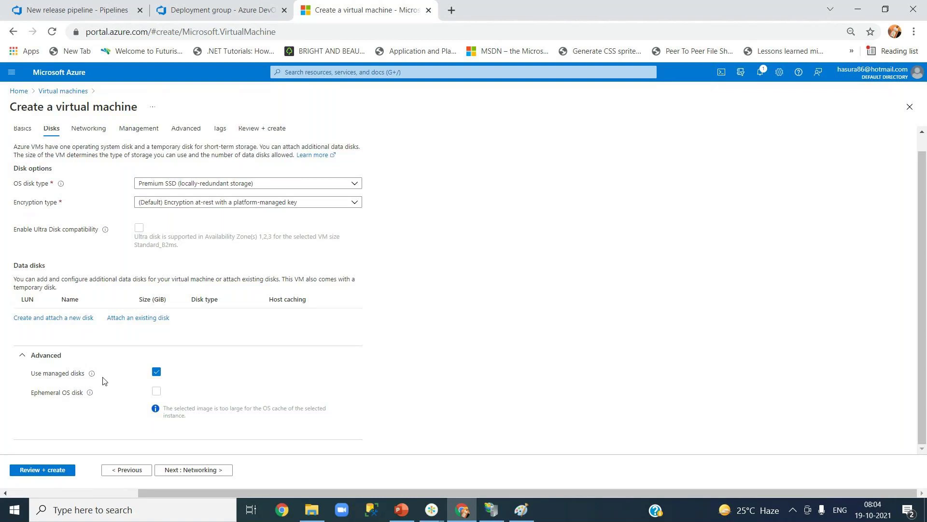
mouse_move(91, 375)
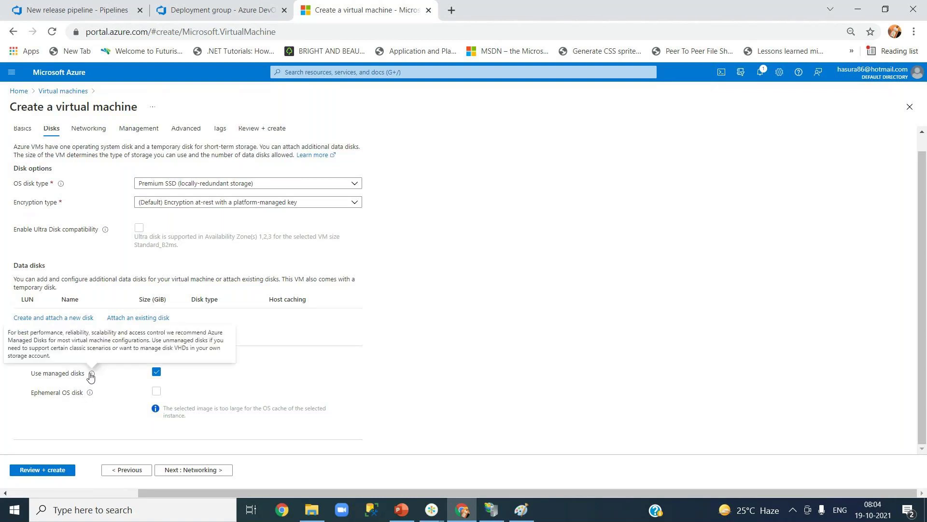
mouse_move(88, 399)
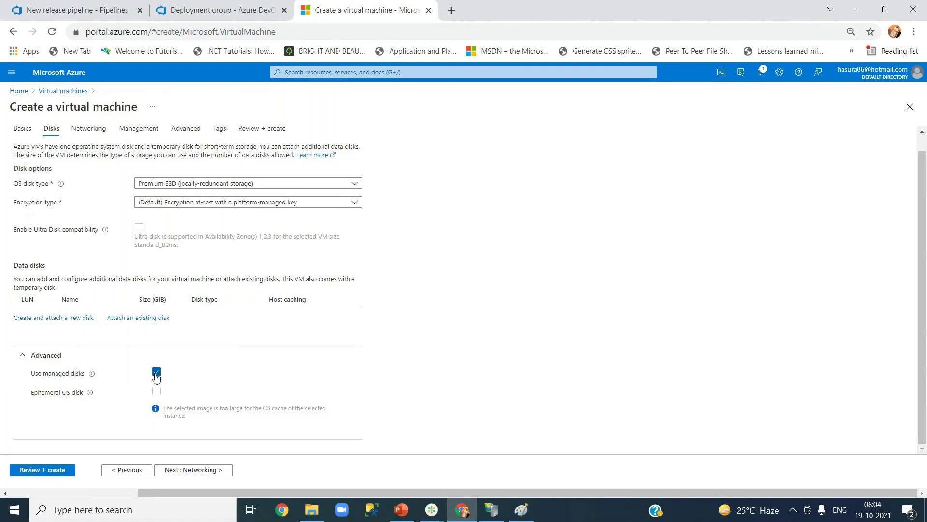
click(156, 373)
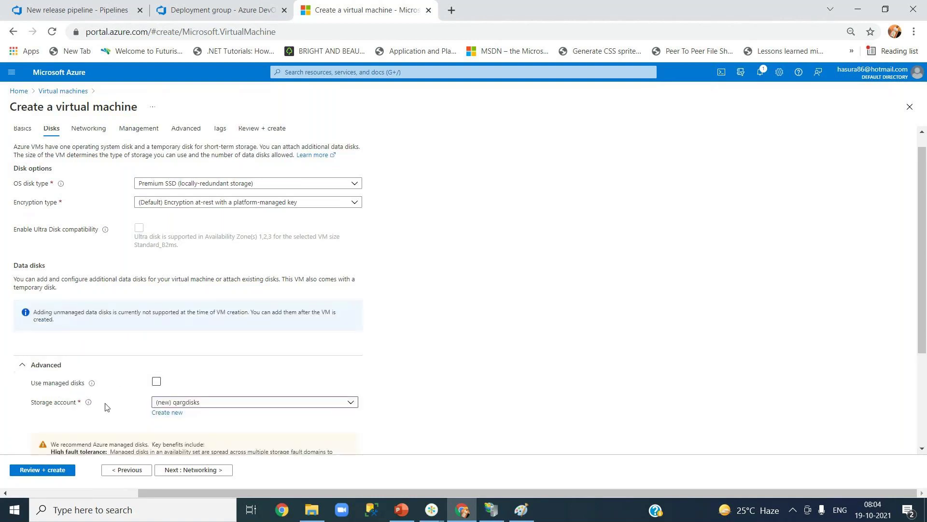
click(38, 370)
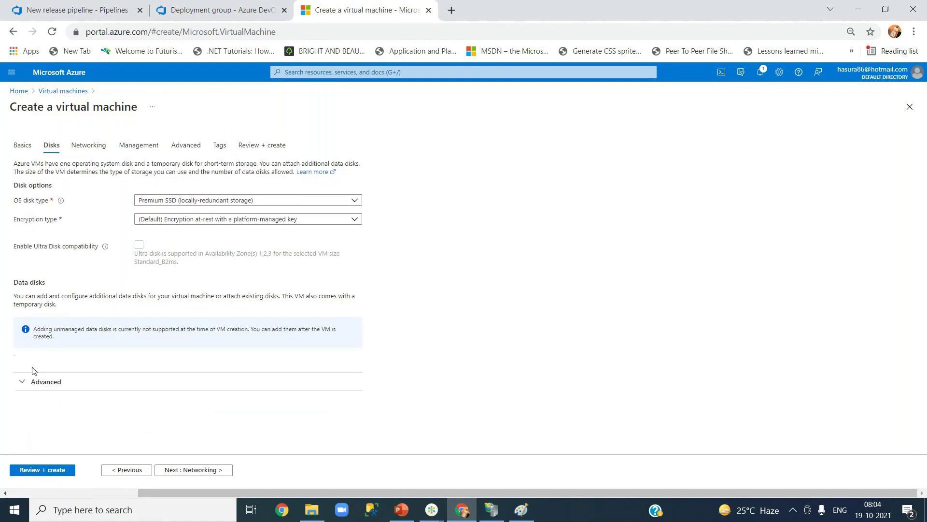
click(187, 470)
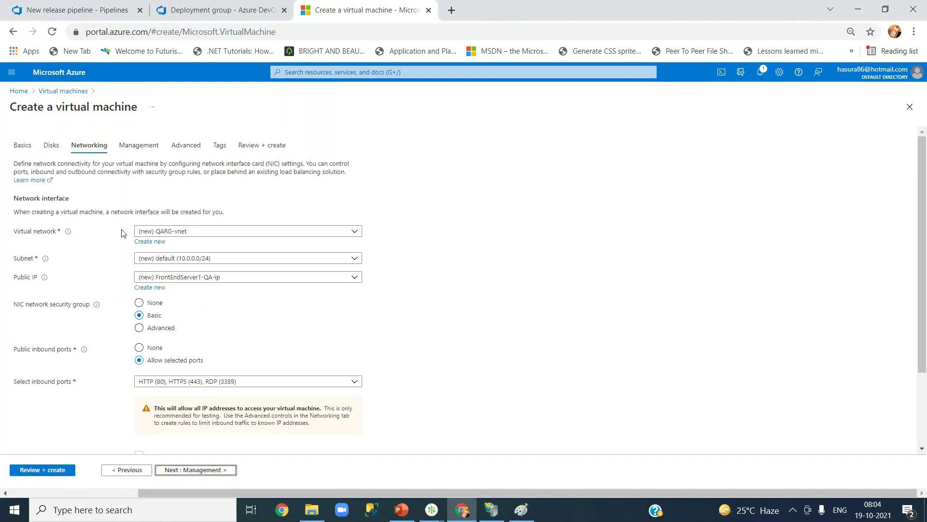
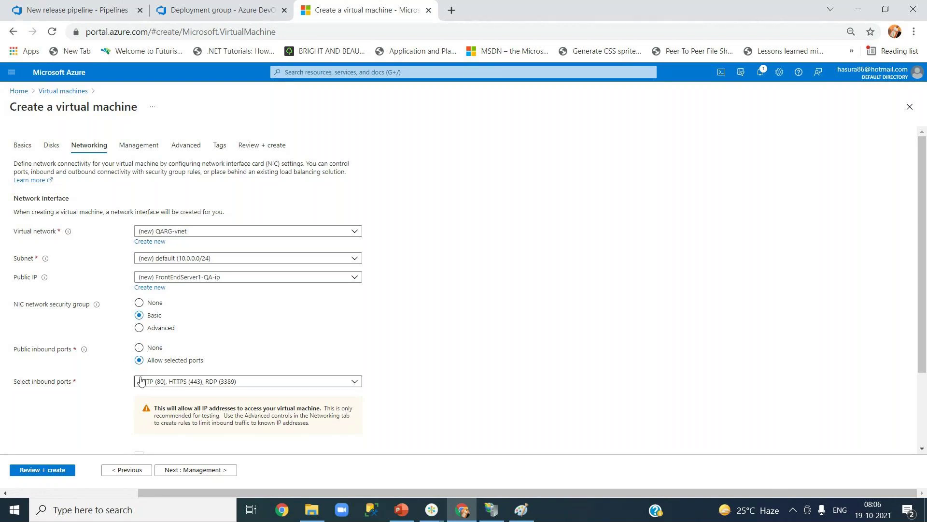
- Advance through Management and Advanced, leaving Custom data empty, to the first tag Name field
drag(923, 328, 834, 426)
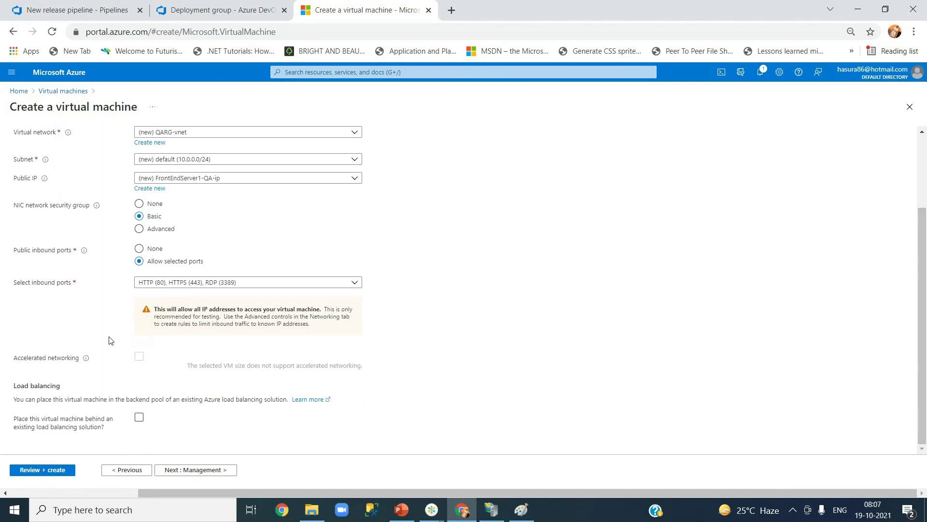
click(140, 418)
click(188, 471)
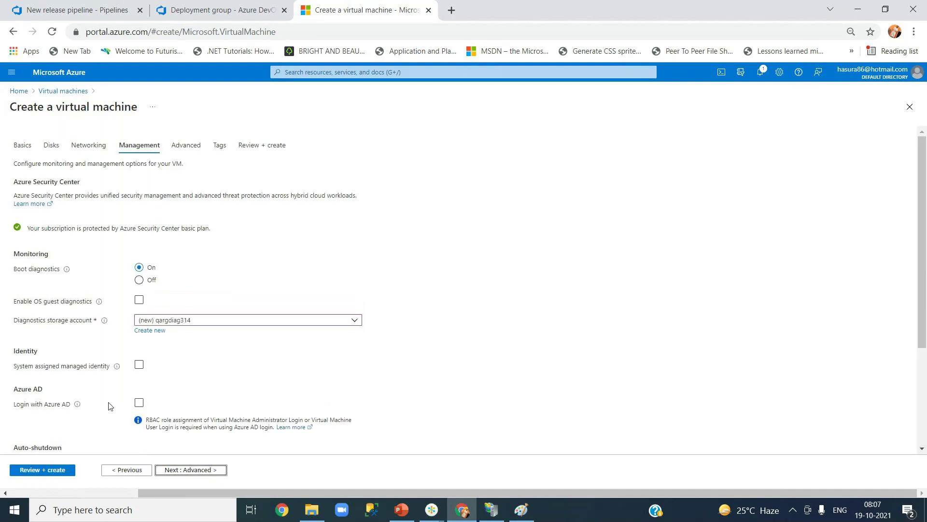
click(191, 470)
click(181, 294)
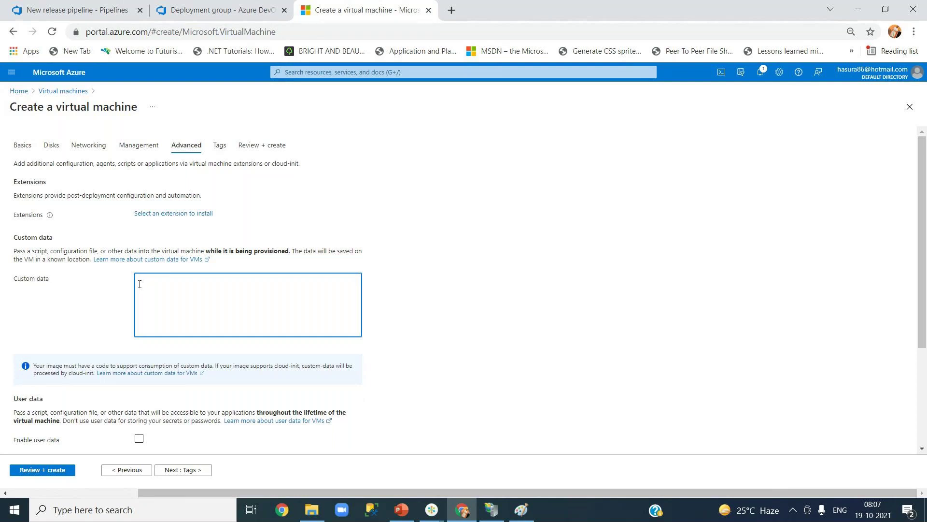
click(187, 470)
click(84, 222)
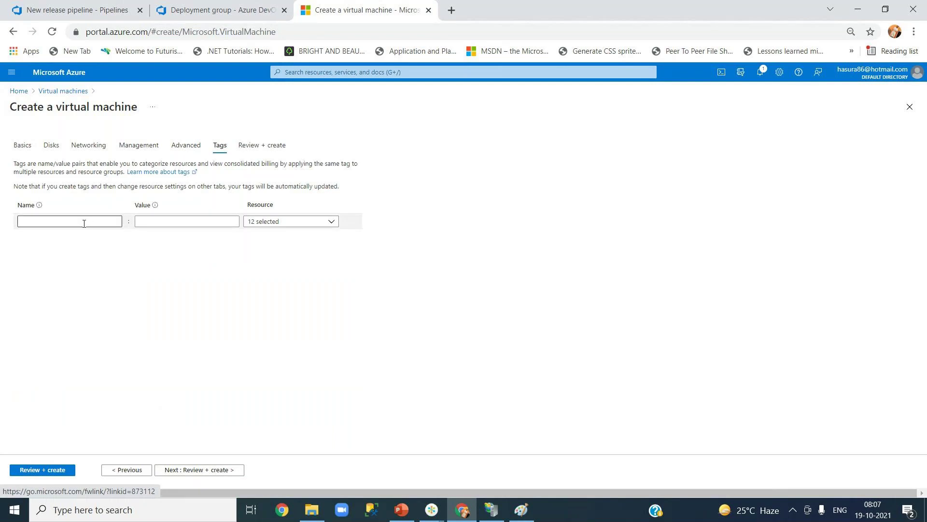
click(84, 222)
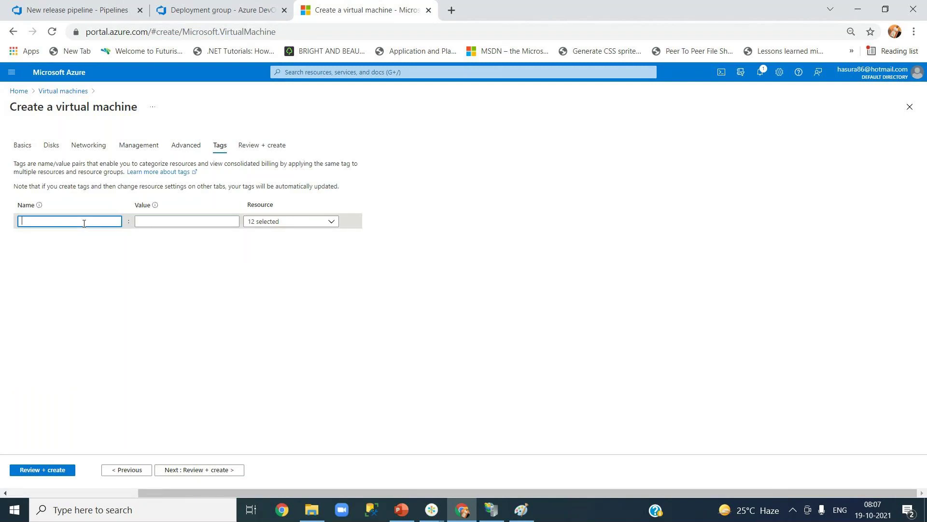
- Add the tag Name = Web, applied to all 12 resources
text(Name)
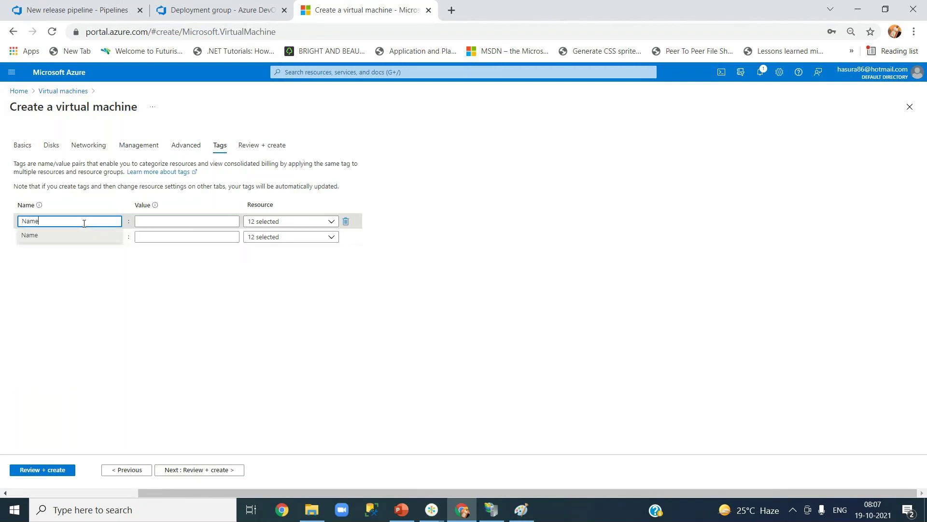
click(185, 222)
text(Web)
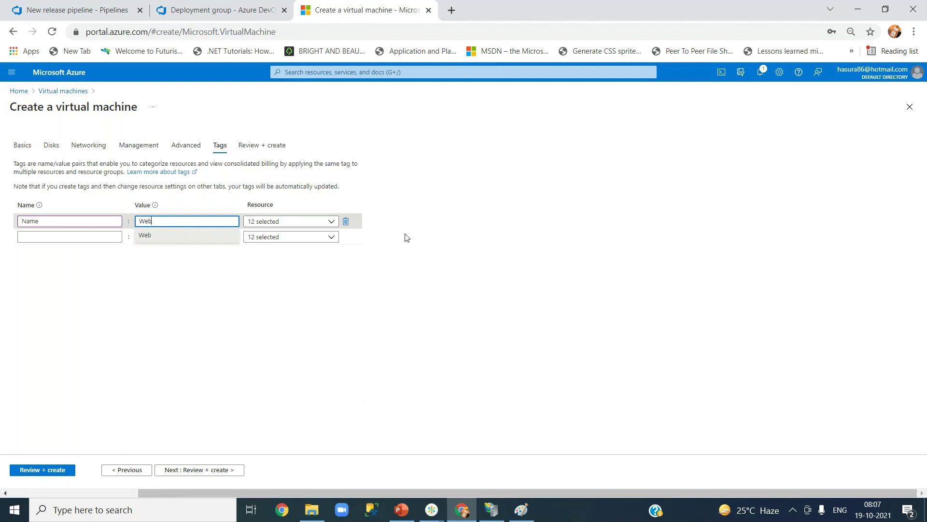
click(439, 245)
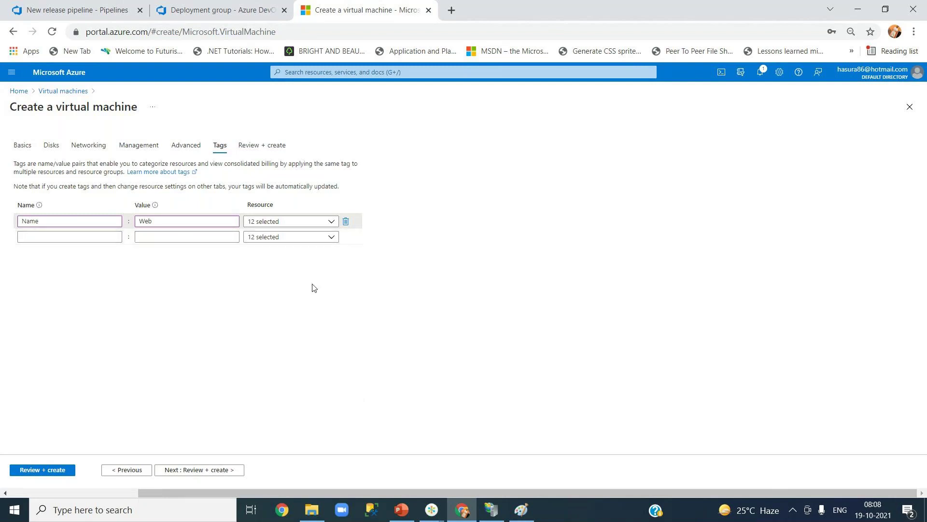
- Run Review + create until validation passes, and decline Chrome's offer to save the password
click(250, 151)
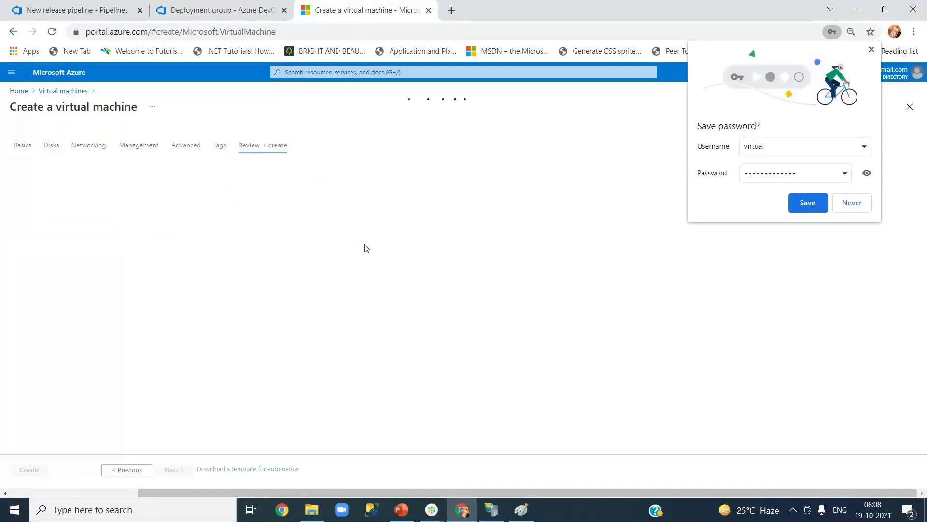
click(850, 205)
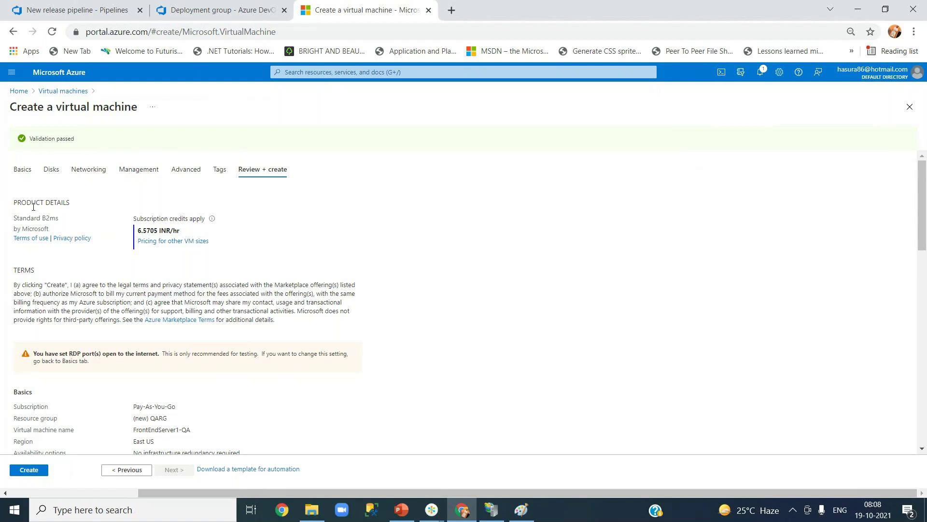
drag(33, 222, 64, 224)
click(89, 224)
drag(138, 231, 146, 234)
click(174, 232)
drag(138, 231, 158, 233)
click(337, 245)
drag(922, 216, 921, 249)
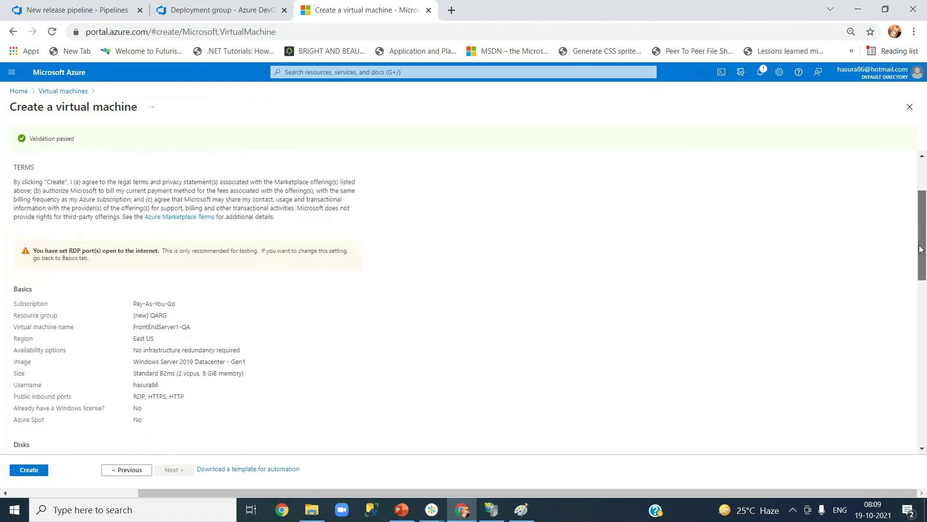
scroll(175, 265, down, 2)
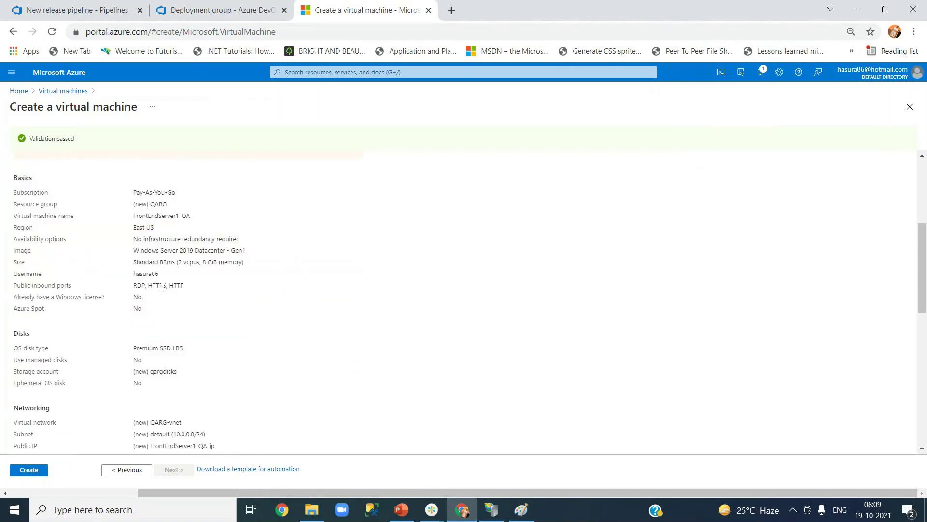
drag(924, 284, 920, 415)
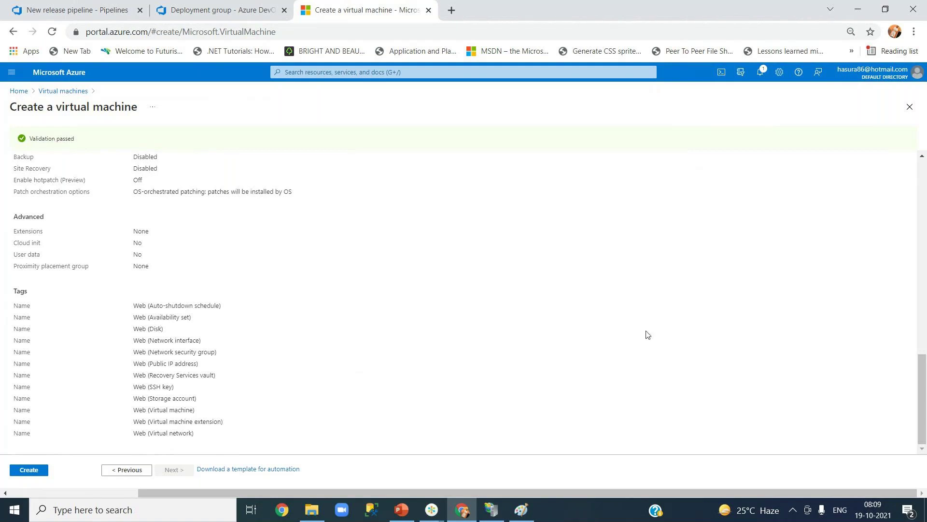
drag(922, 360, 922, 159)
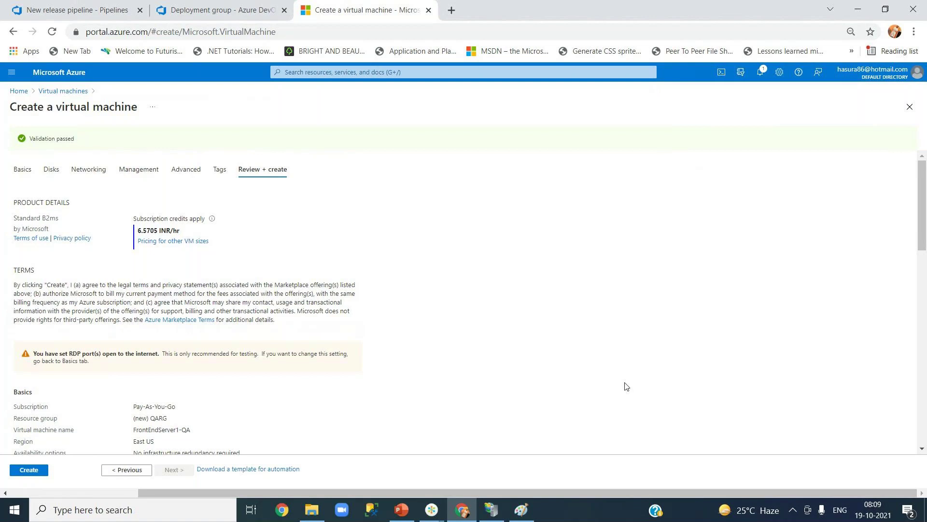
scroll(626, 387, down, 15)
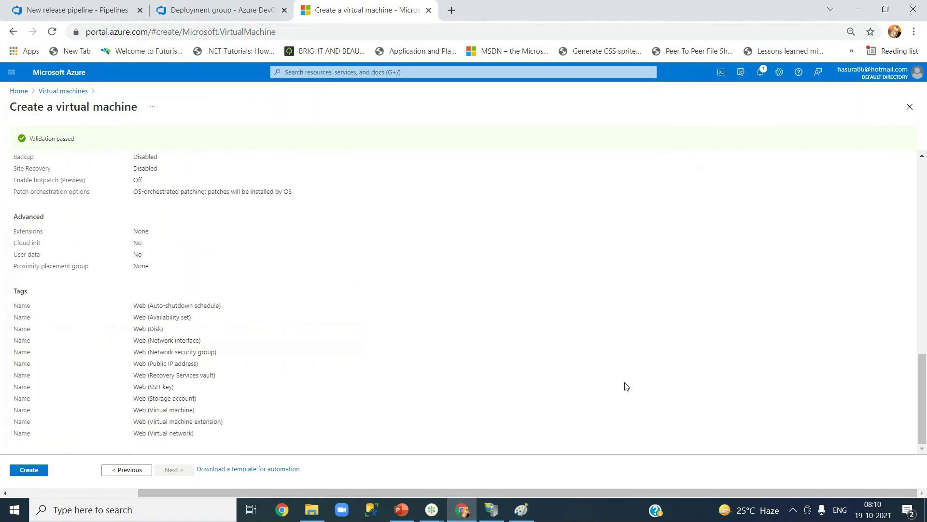
scroll(626, 387, up, 15)
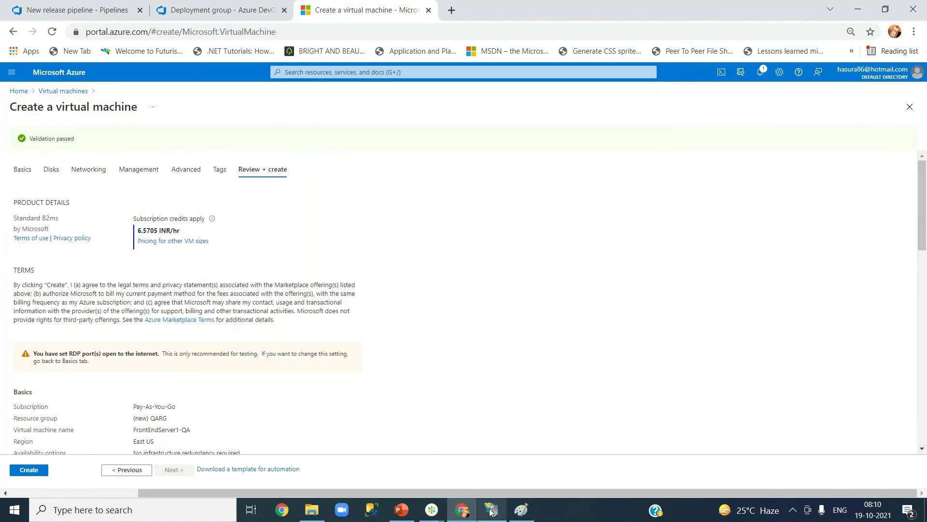
mouse_move(492, 511)
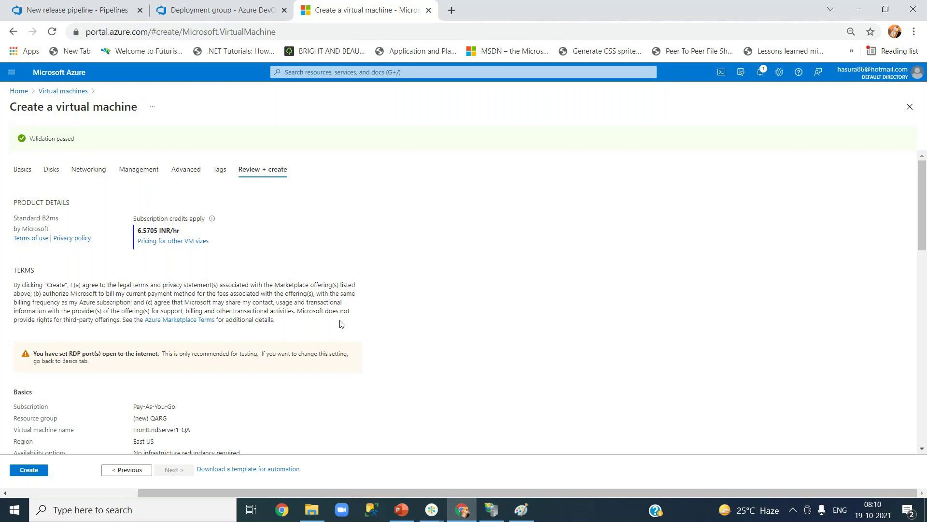
scroll(340, 323, down, 15)
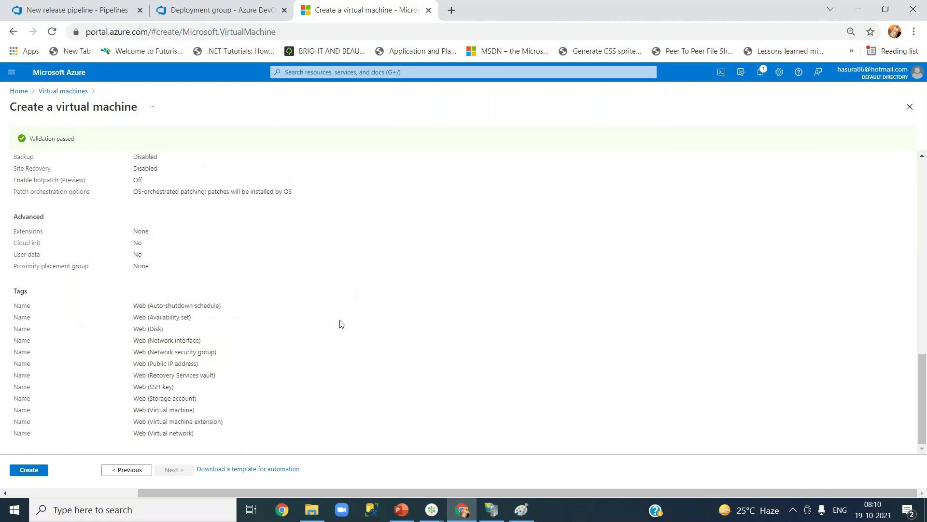
scroll(340, 323, up, 15)
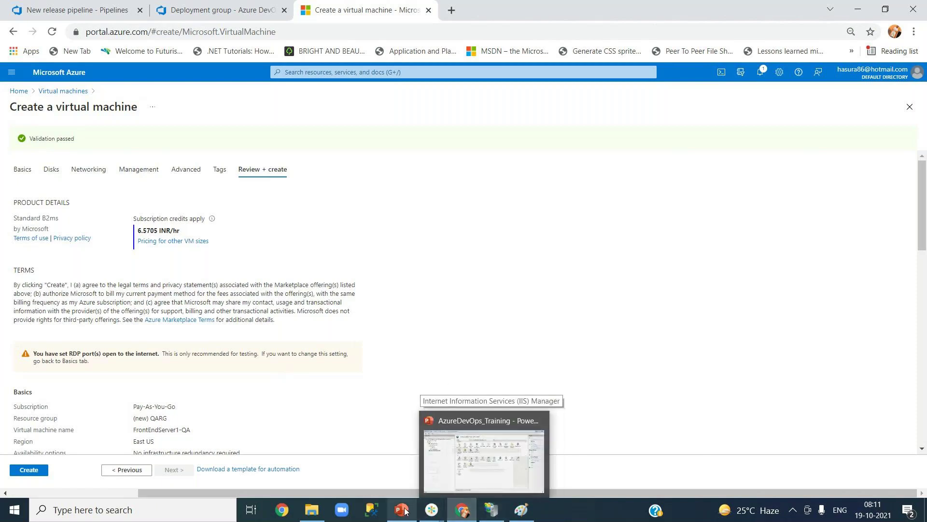
mouse_move(435, 515)
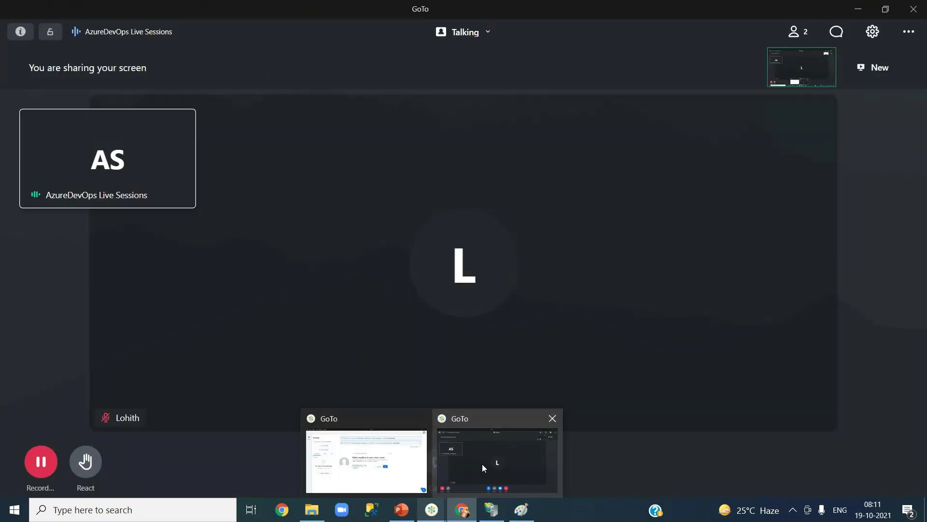
click(482, 463)
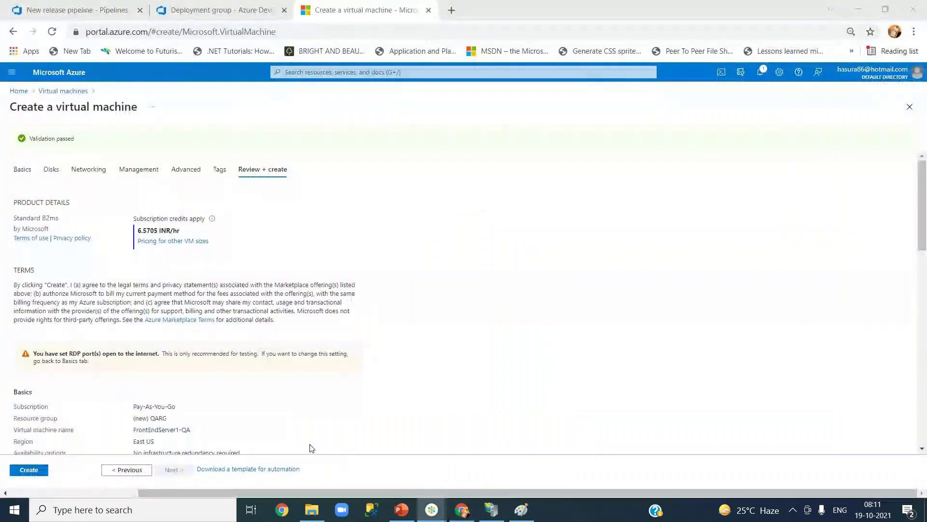